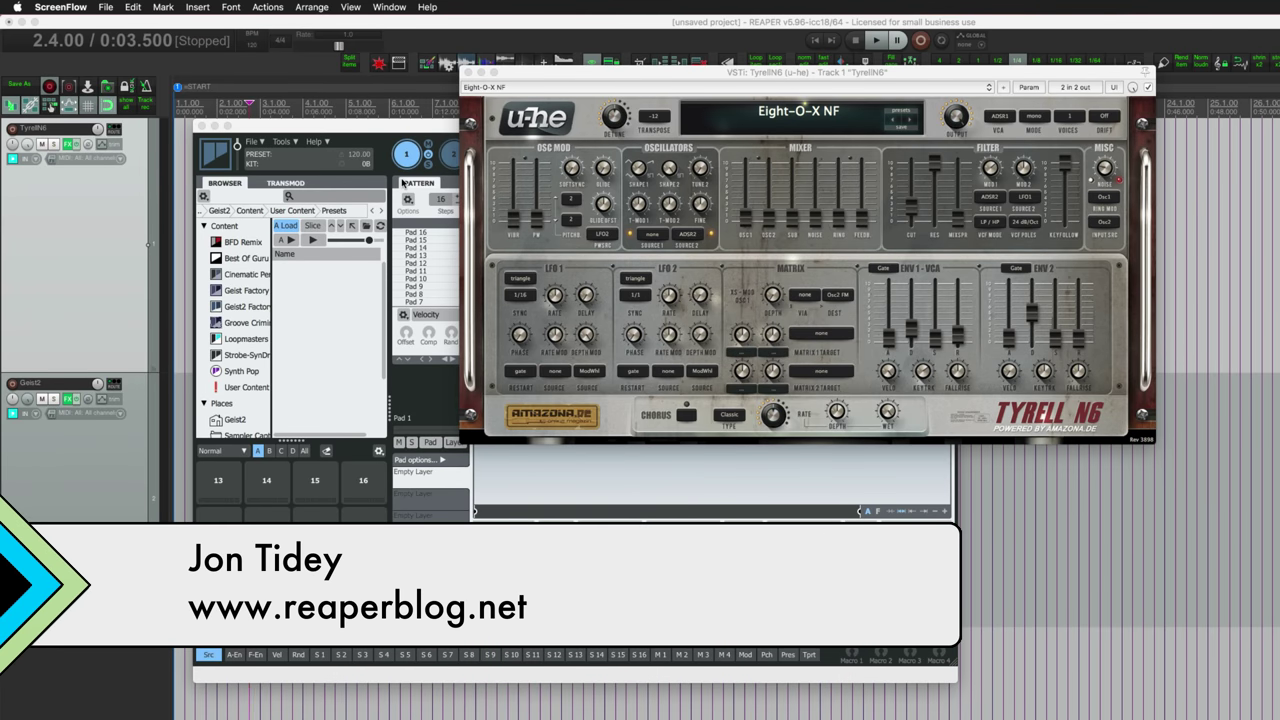
- Switch Geist2's pads to Sampler mode and move the TyrellN6 window further left
{"action": "left_click", "coordinate": [368, 133]}
{"action": "left_click", "coordinate": [325, 450]}
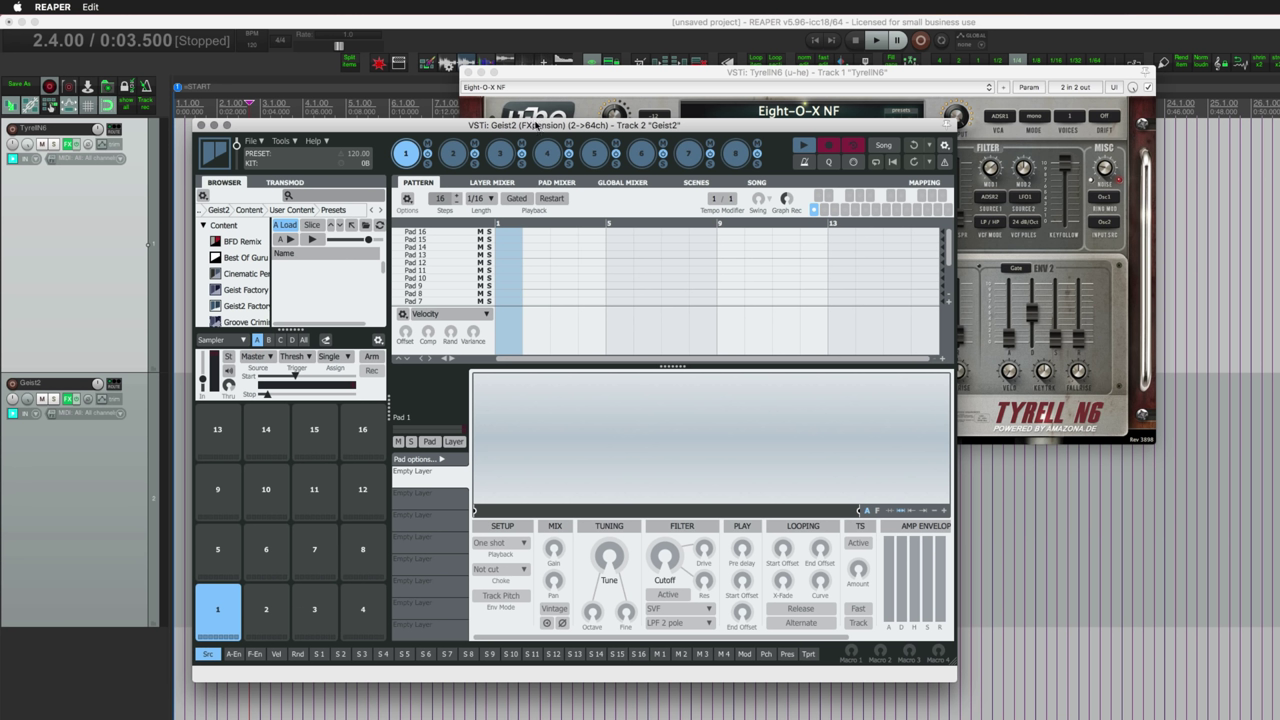
{"action": "left_click", "coordinate": [641, 78]}
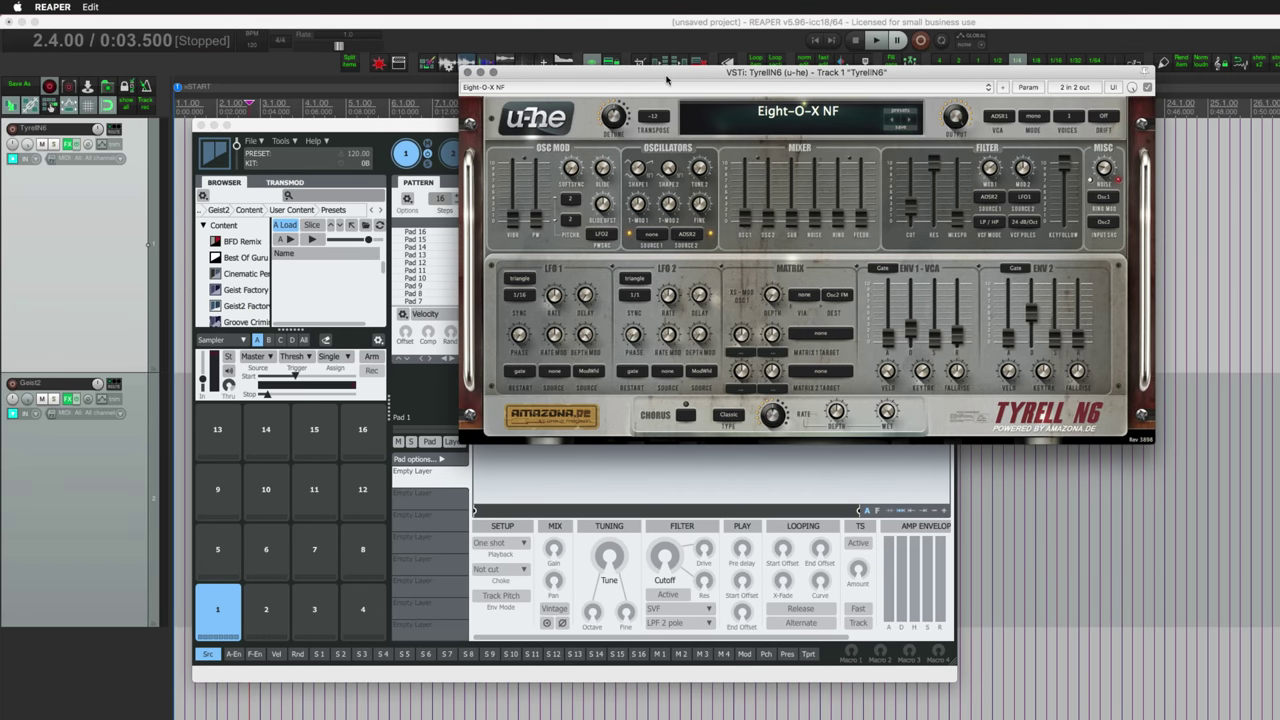
{"action": "left_click_drag", "start_coordinate": [667, 80], "coordinate": [557, 80]}
{"action": "left_click", "coordinate": [776, 128]}
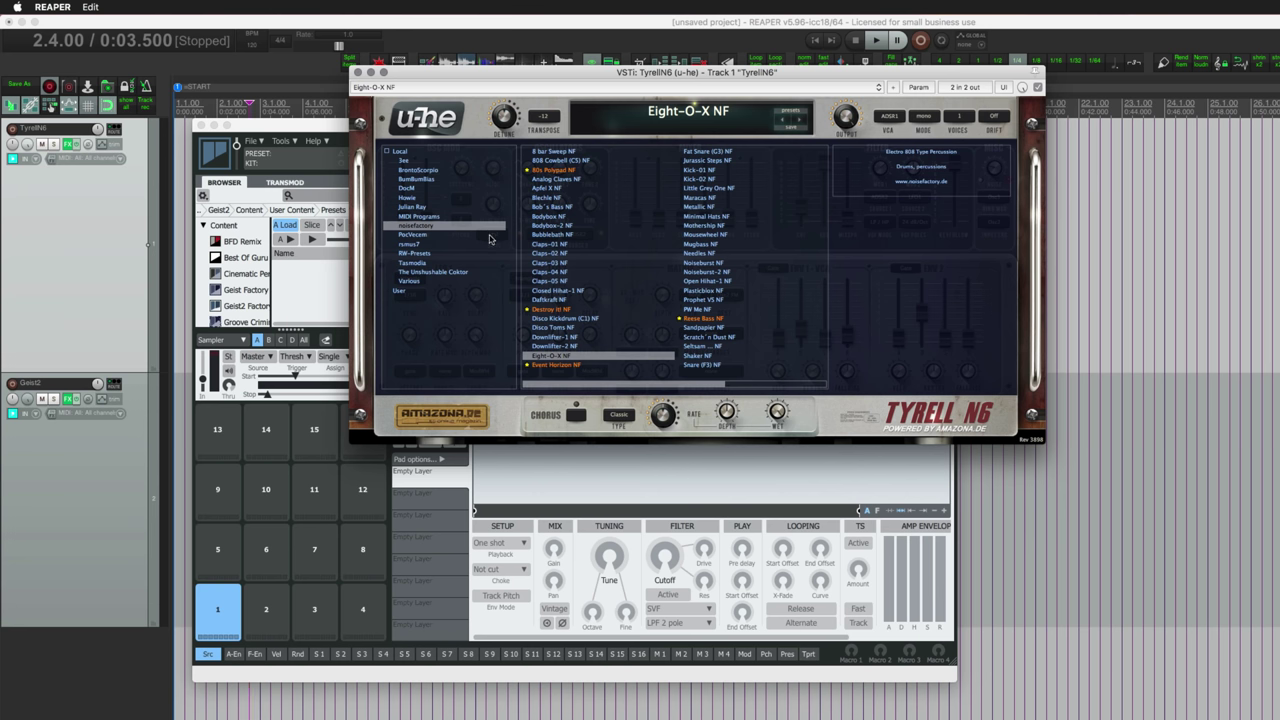
{"action": "left_click", "coordinate": [93, 220]}
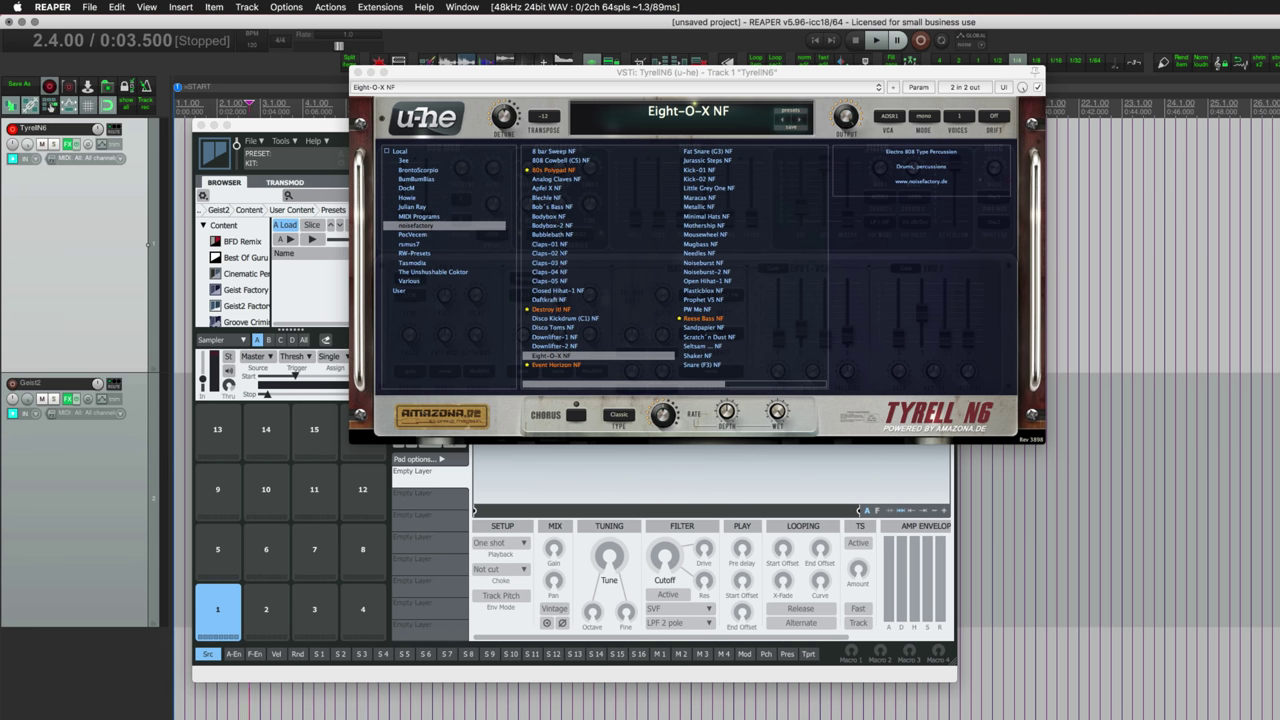
{"action": "left_click", "coordinate": [562, 245]}
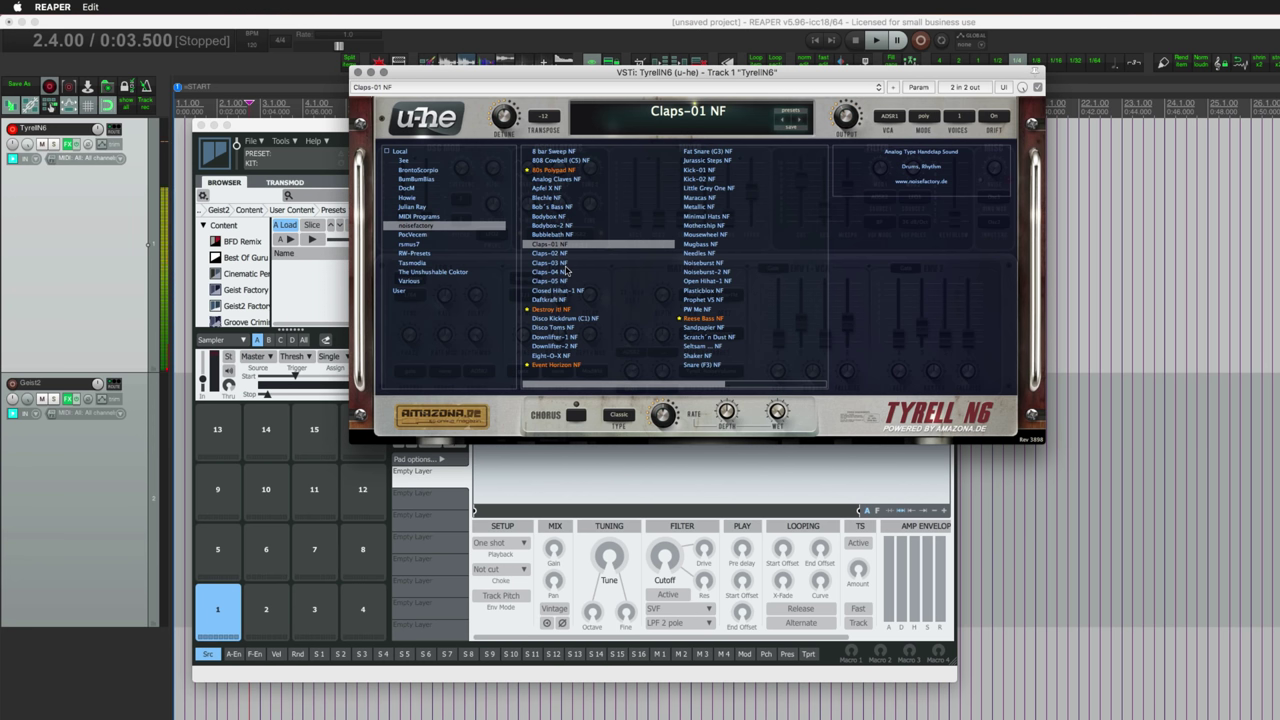
{"action": "left_click", "coordinate": [568, 254]}
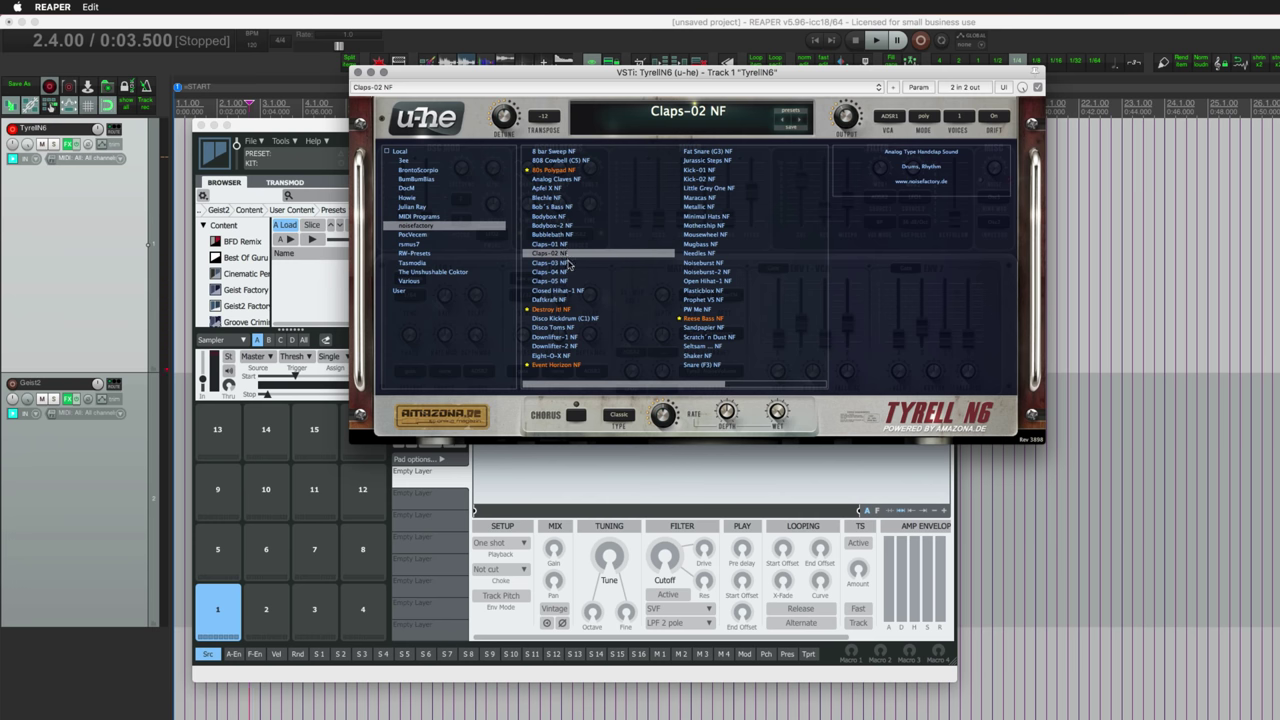
{"action": "left_click", "coordinate": [572, 281]}
{"action": "left_click", "coordinate": [592, 291]}
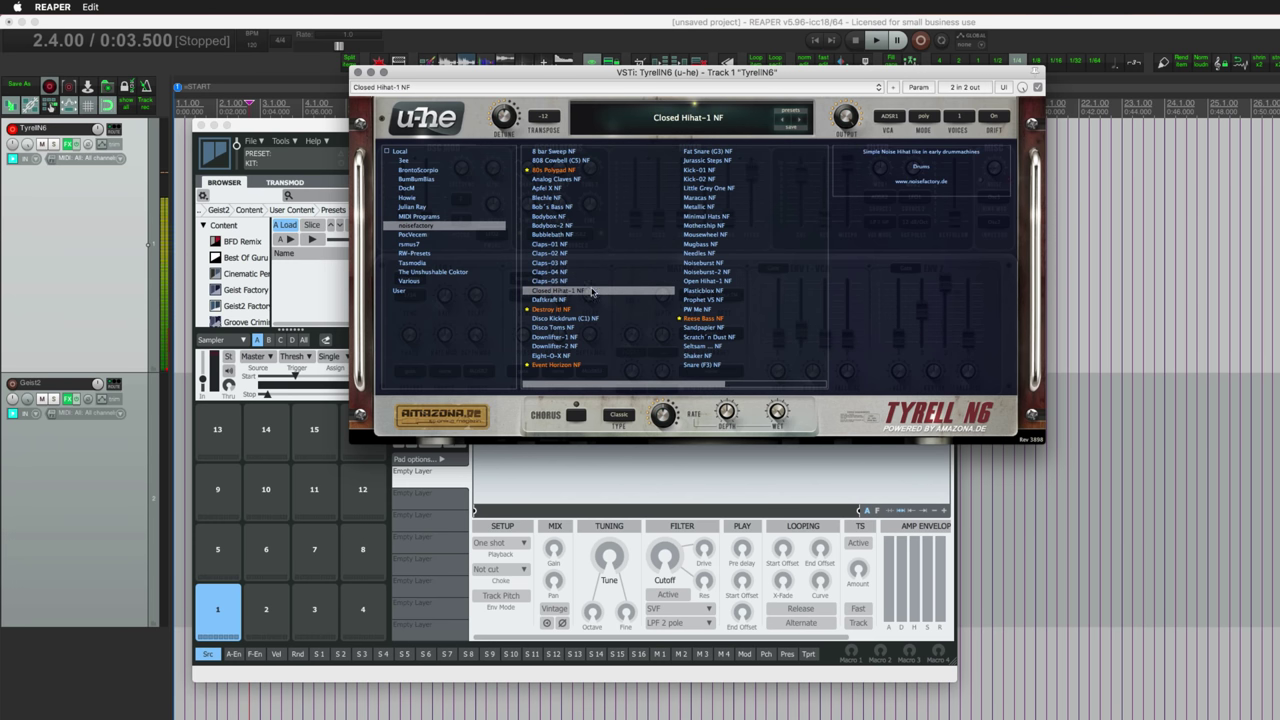
{"action": "left_click", "coordinate": [560, 179]}
{"action": "left_click", "coordinate": [710, 171]}
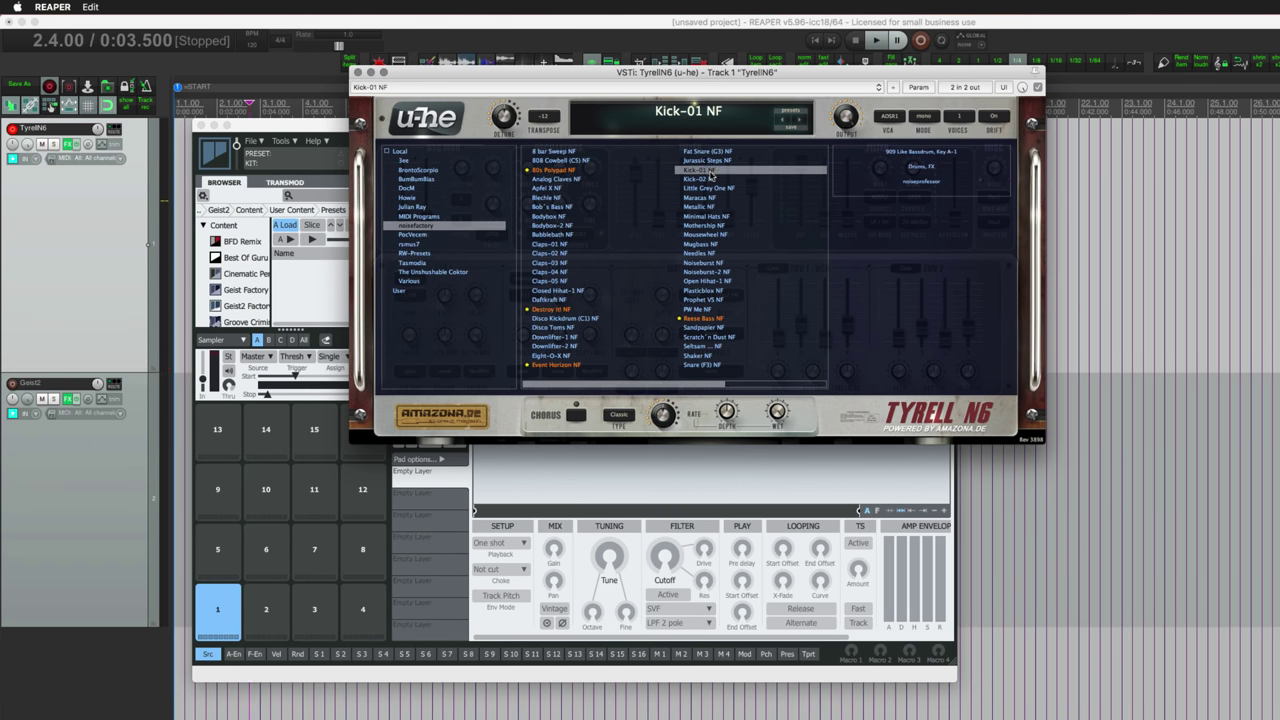
{"action": "left_click", "coordinate": [708, 152]}
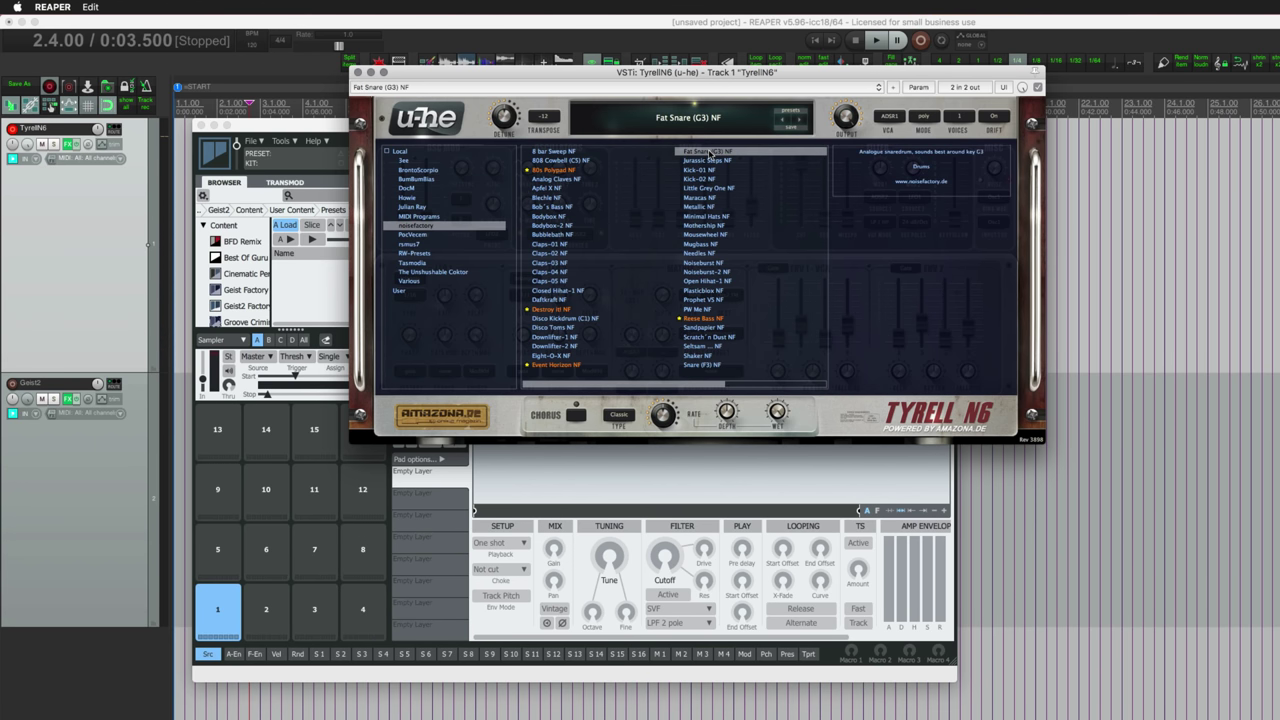
{"action": "left_click", "coordinate": [562, 356]}
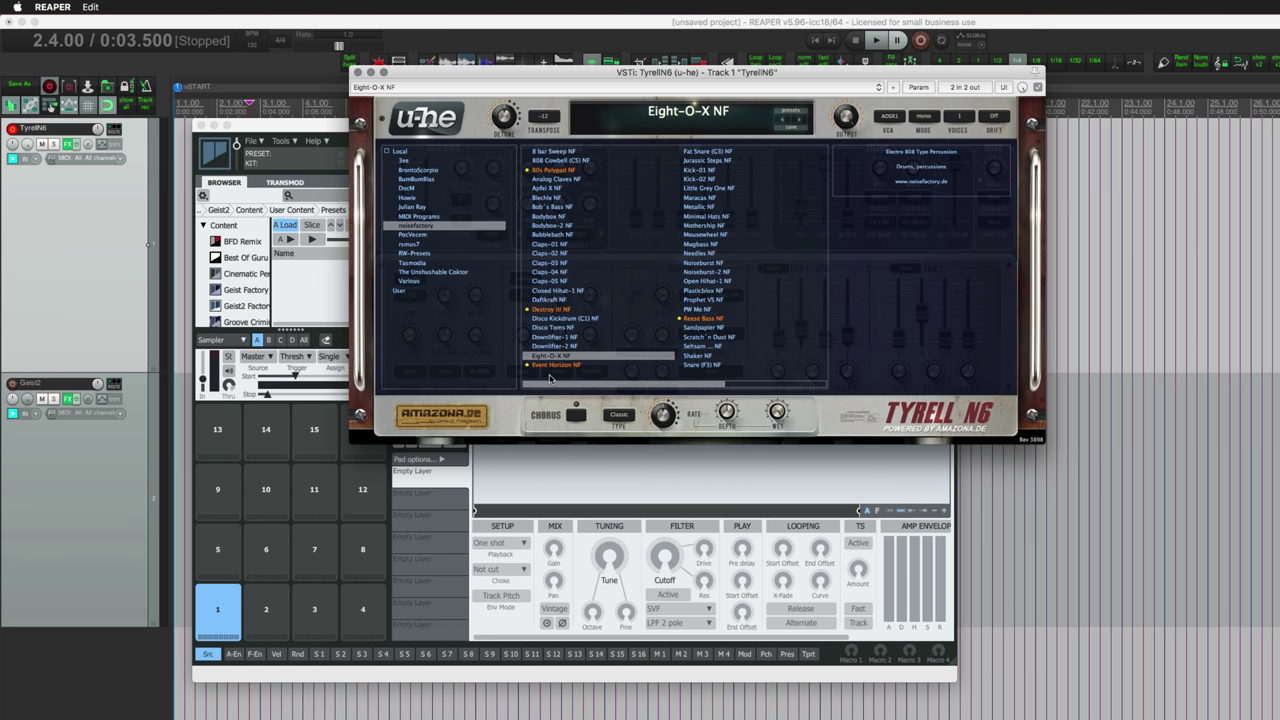
- Bring Geist2 forward, set its pad mode to Sampler, and widen the browser and sampler panel
{"action": "left_click", "coordinate": [292, 124]}
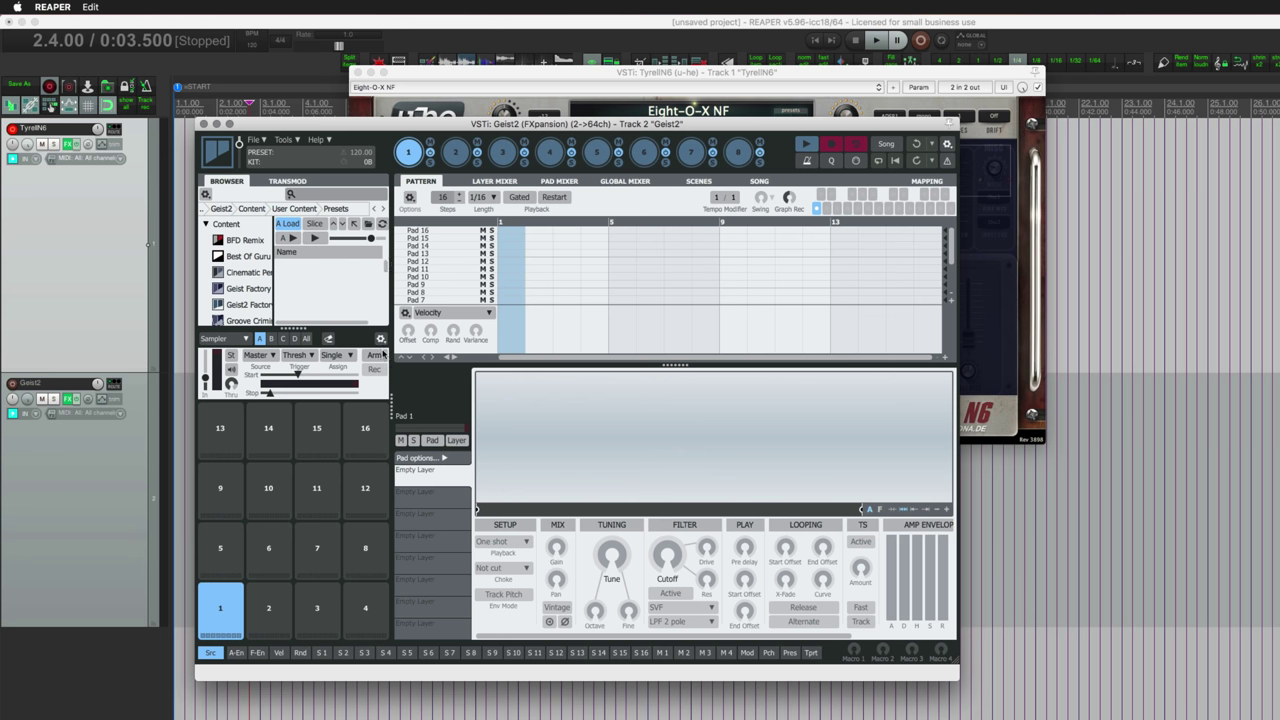
{"action": "left_click", "coordinate": [226, 348]}
{"action": "left_click", "coordinate": [226, 340]}
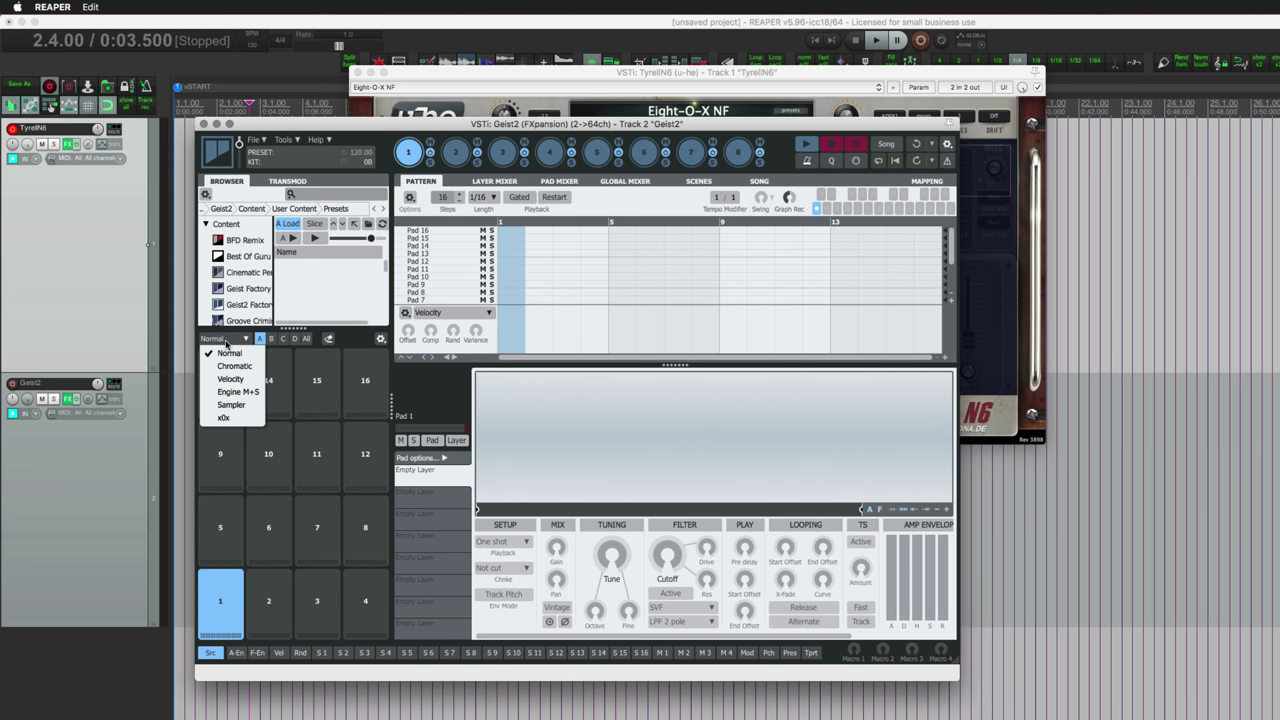
{"action": "left_click", "coordinate": [243, 406]}
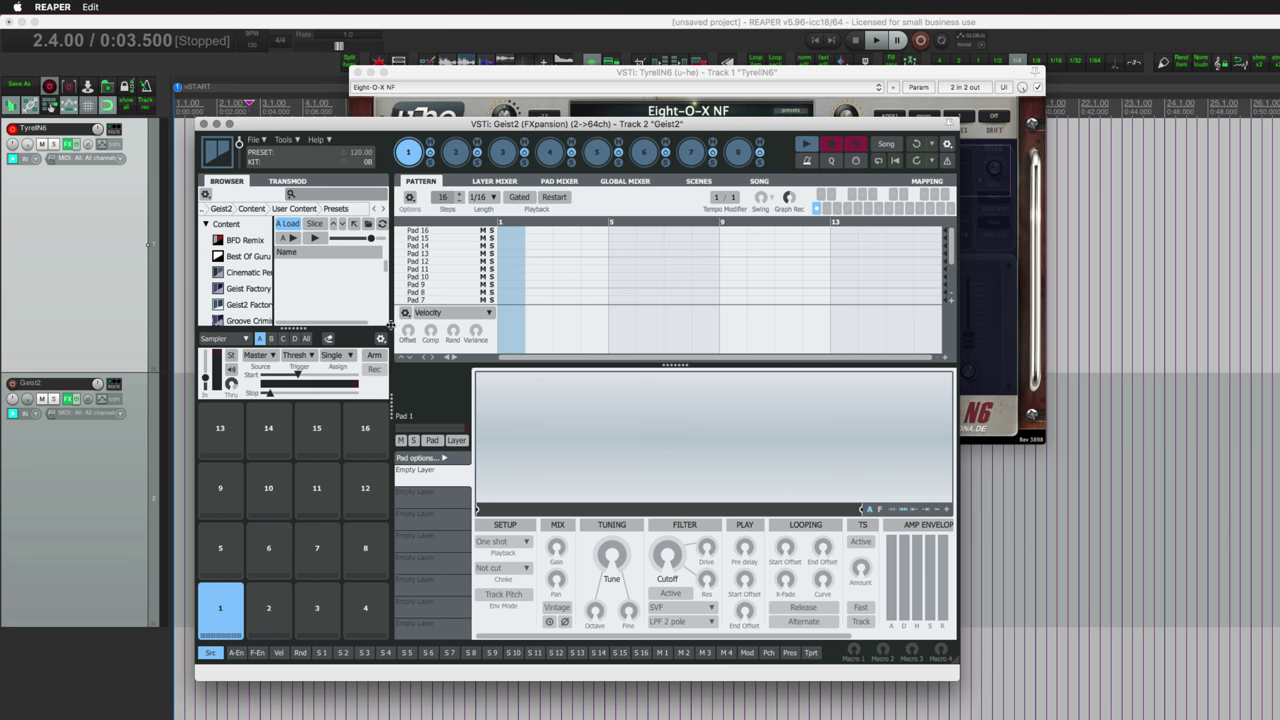
{"action": "left_click_drag", "start_coordinate": [392, 326], "coordinate": [510, 329]}
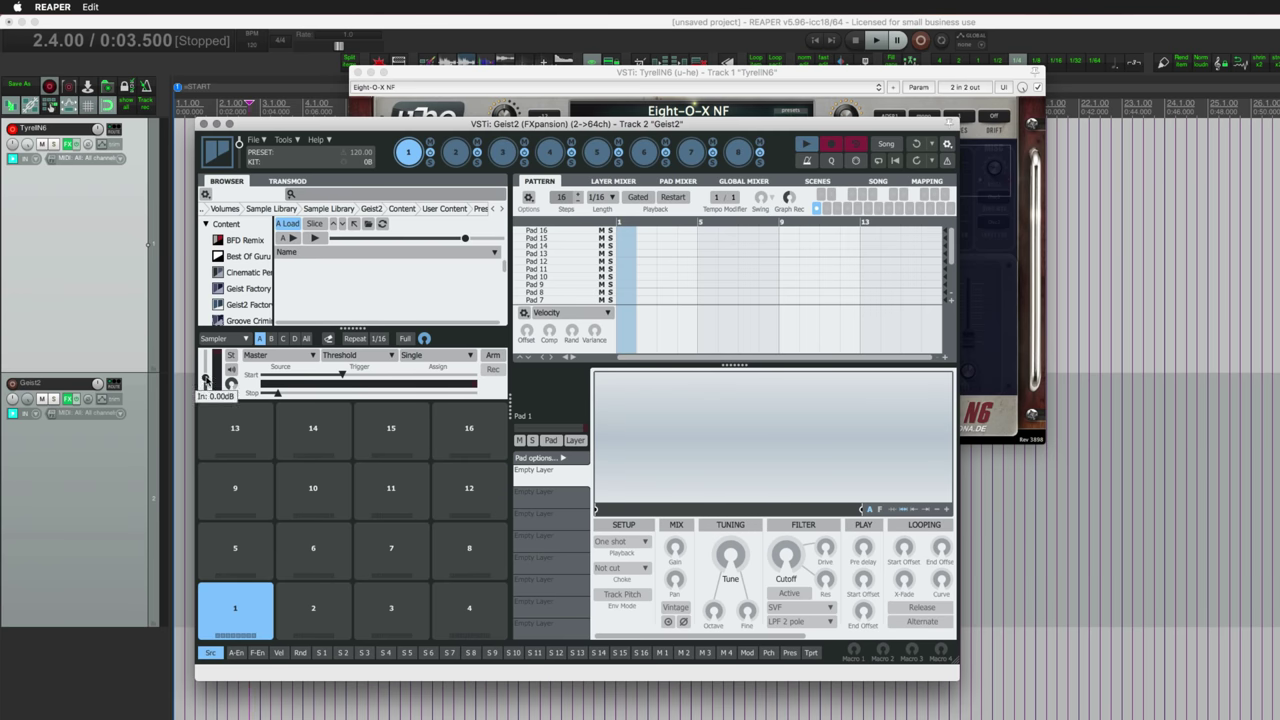
- Check the St stereo/mono choices, then open the Source list (External, Master, Sub outputs 1–32)
{"action": "left_click", "coordinate": [231, 357]}
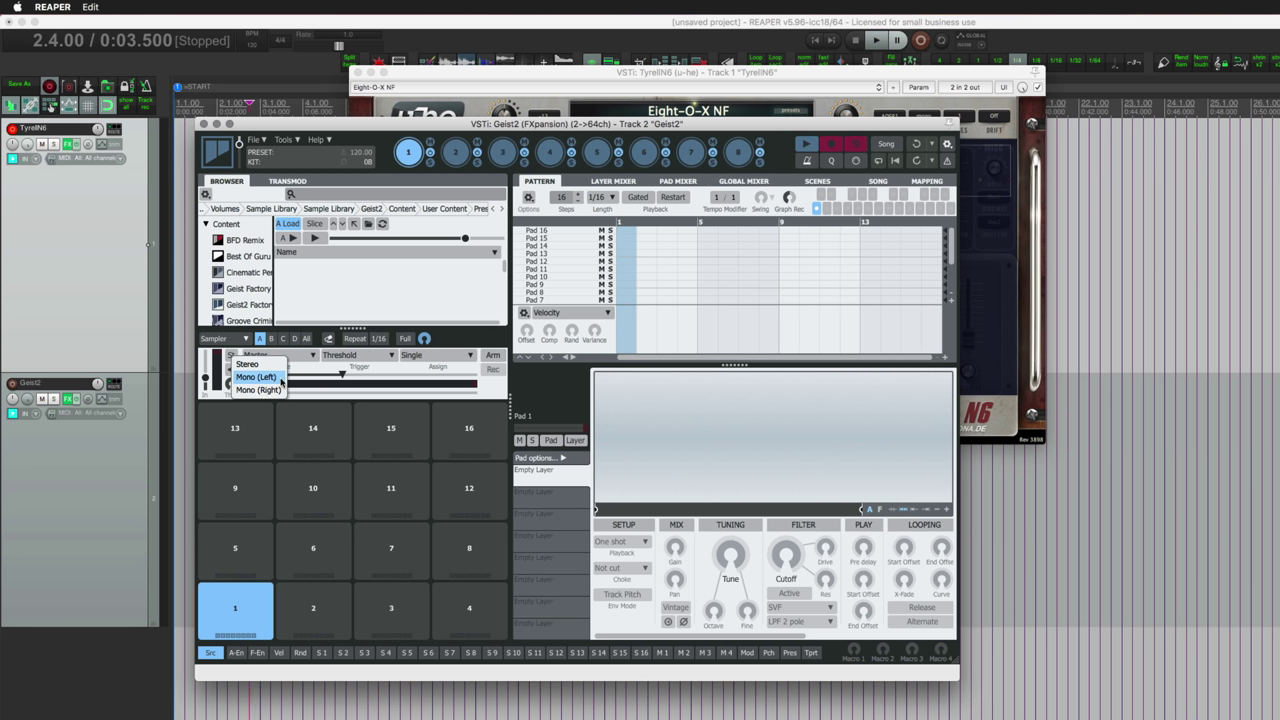
{"action": "left_click", "coordinate": [281, 382]}
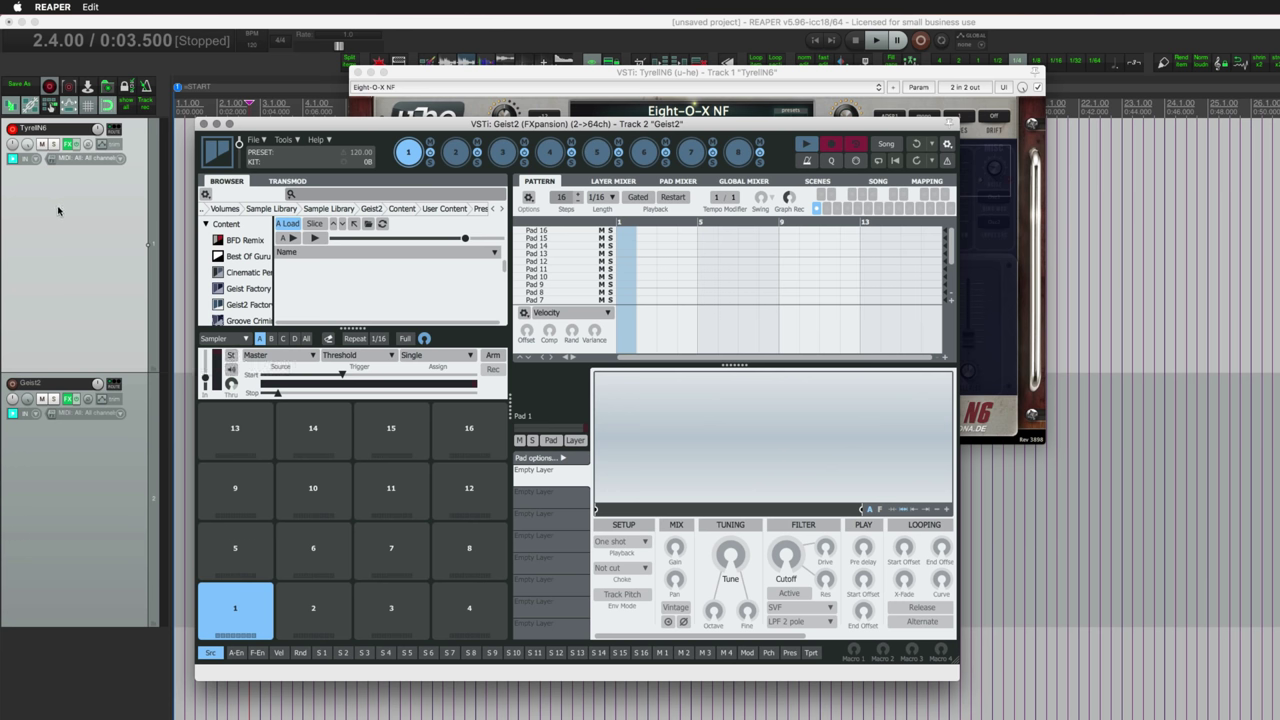
{"action": "left_click", "coordinate": [305, 355]}
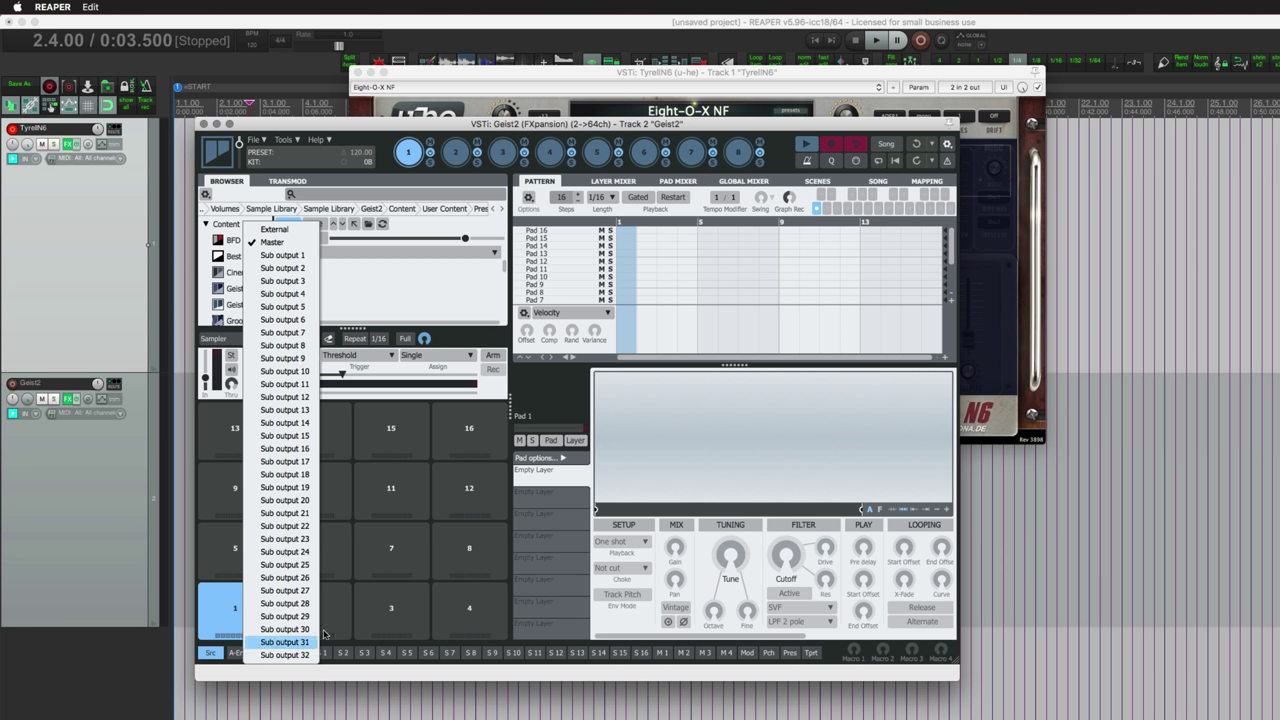
- Keep Master as the sampling source and leave pad 1's output on Parent in the Pad Mixer
{"action": "left_click", "coordinate": [678, 182]}
{"action": "left_click", "coordinate": [678, 182]}
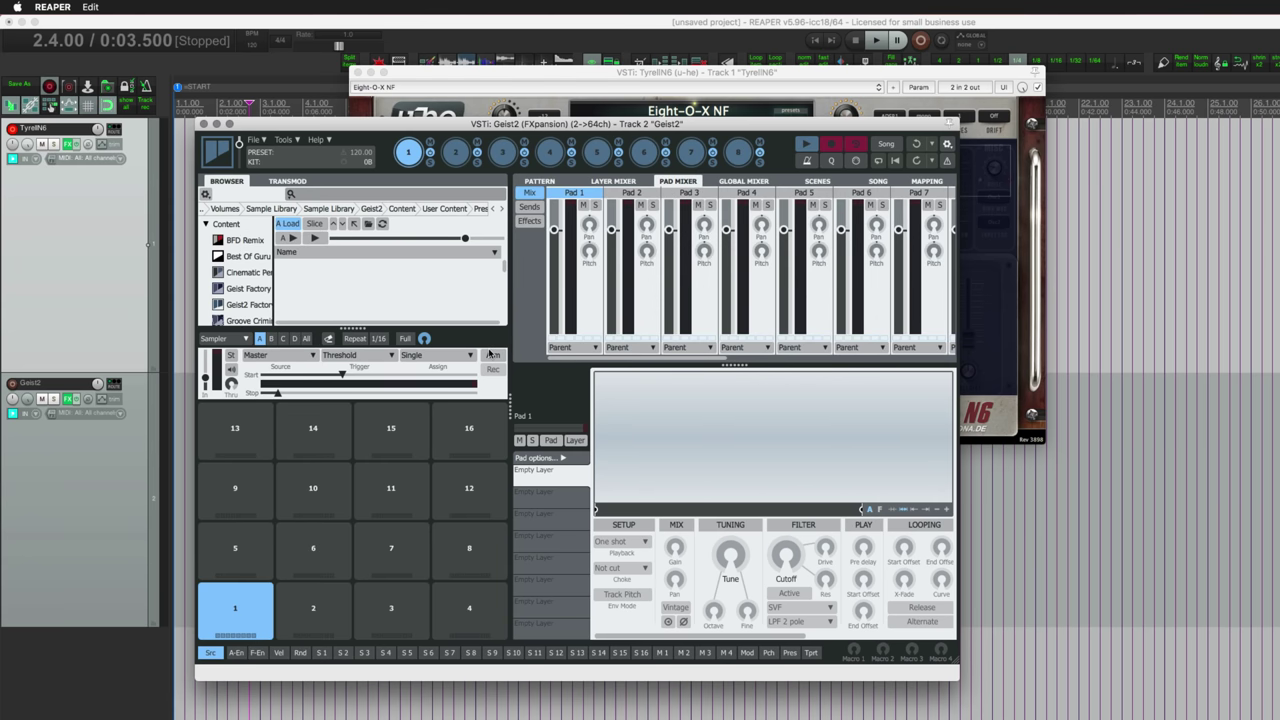
{"action": "left_click", "coordinate": [566, 346]}
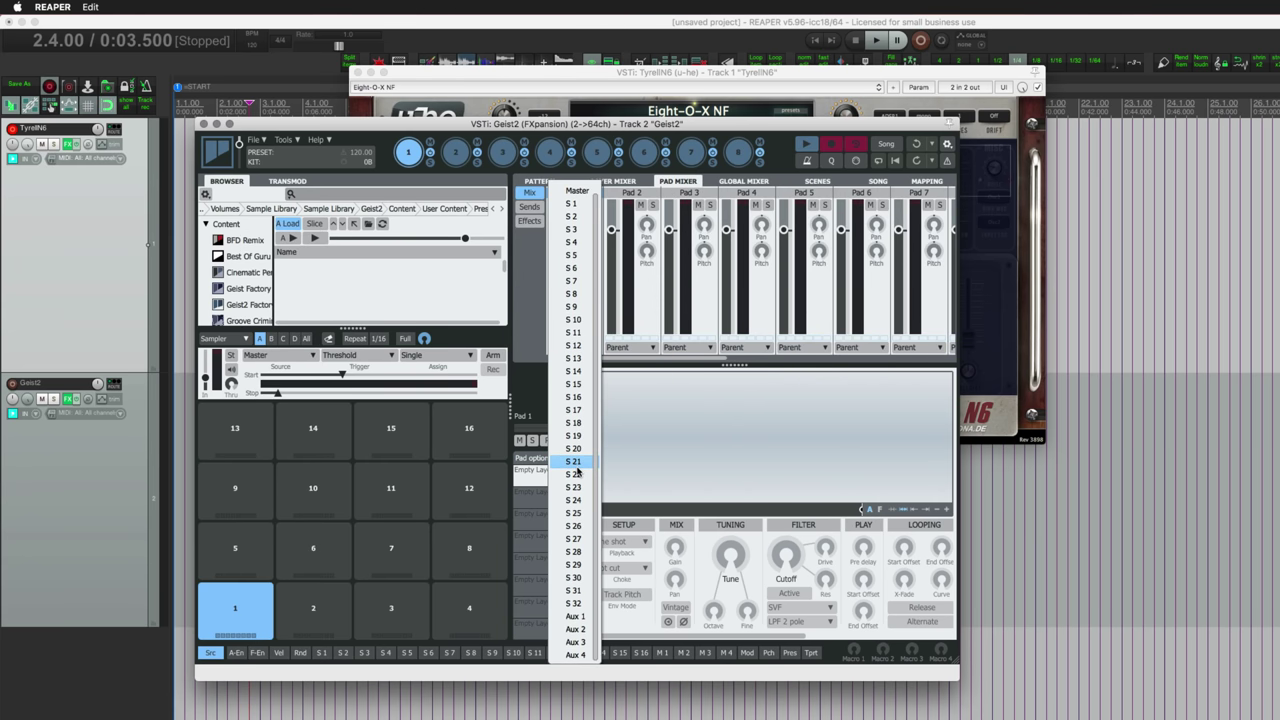
{"action": "left_click", "coordinate": [576, 188]}
- Leave Engine 1's Global Mixer output on Master, then return to Pattern and open the Trigger options
{"action": "left_click", "coordinate": [743, 182]}
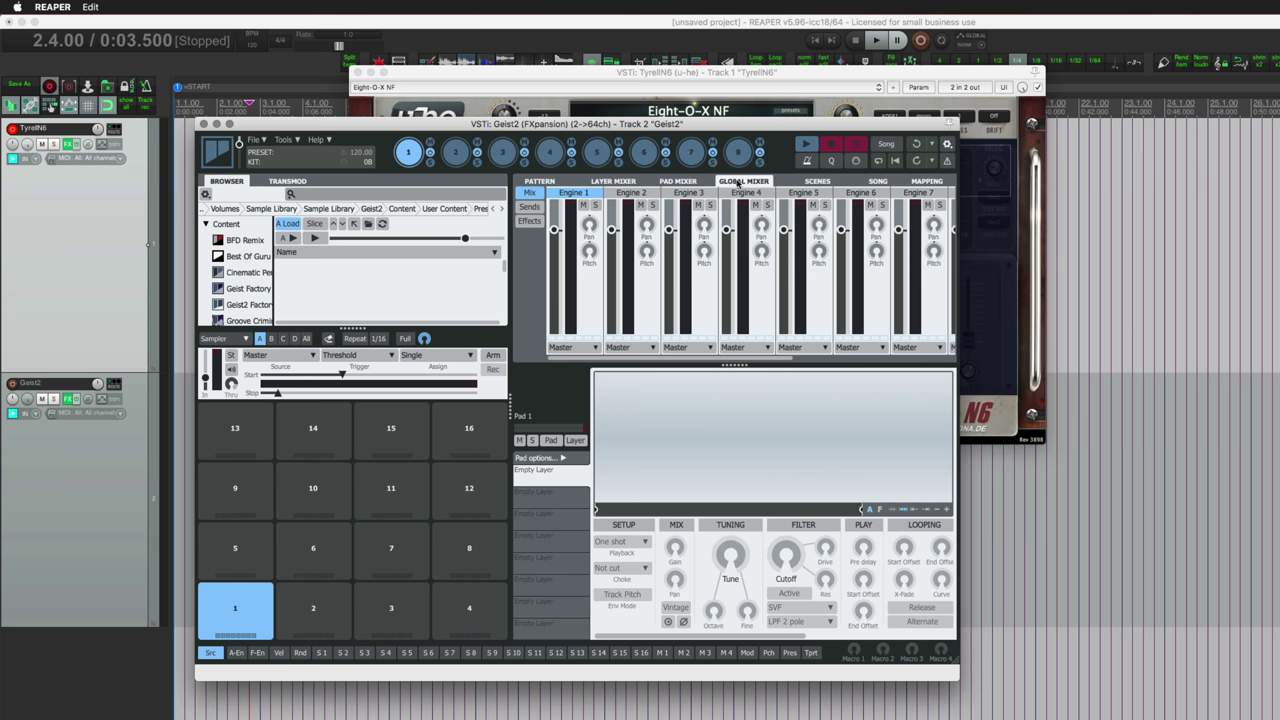
{"action": "left_click", "coordinate": [584, 348]}
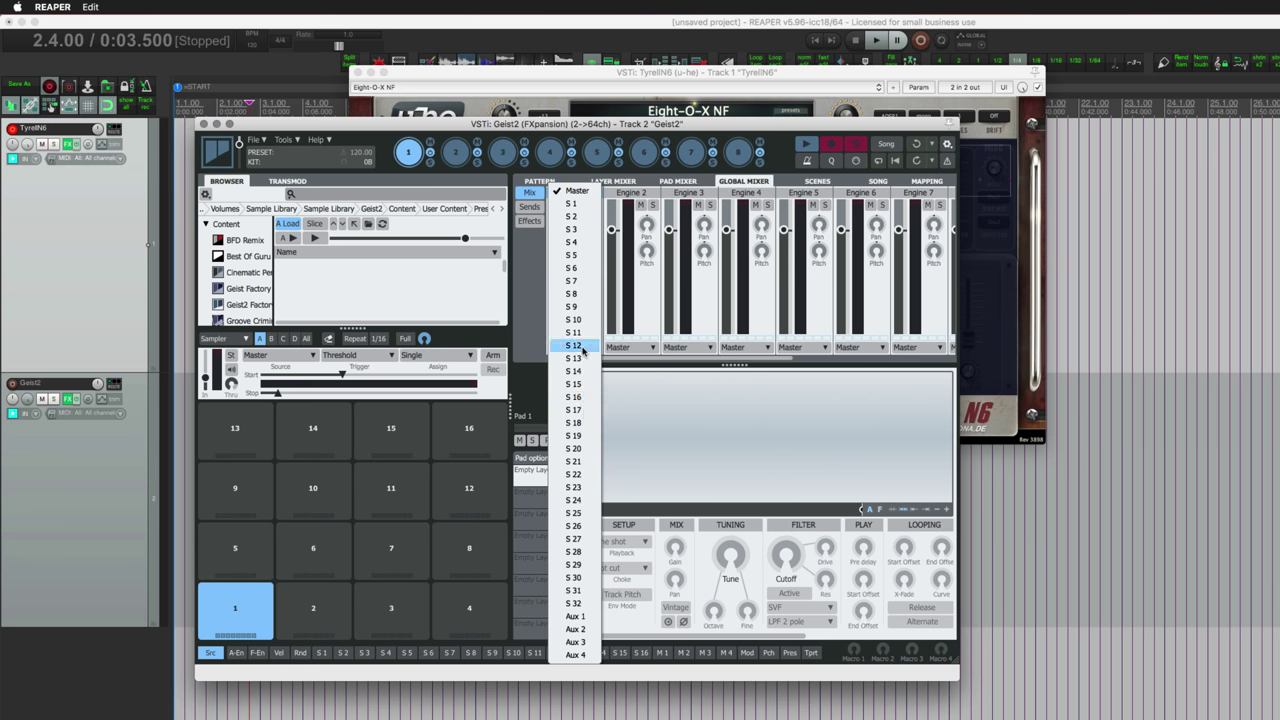
{"action": "left_click", "coordinate": [529, 298]}
{"action": "left_click", "coordinate": [539, 181]}
{"action": "left_click", "coordinate": [330, 356]}
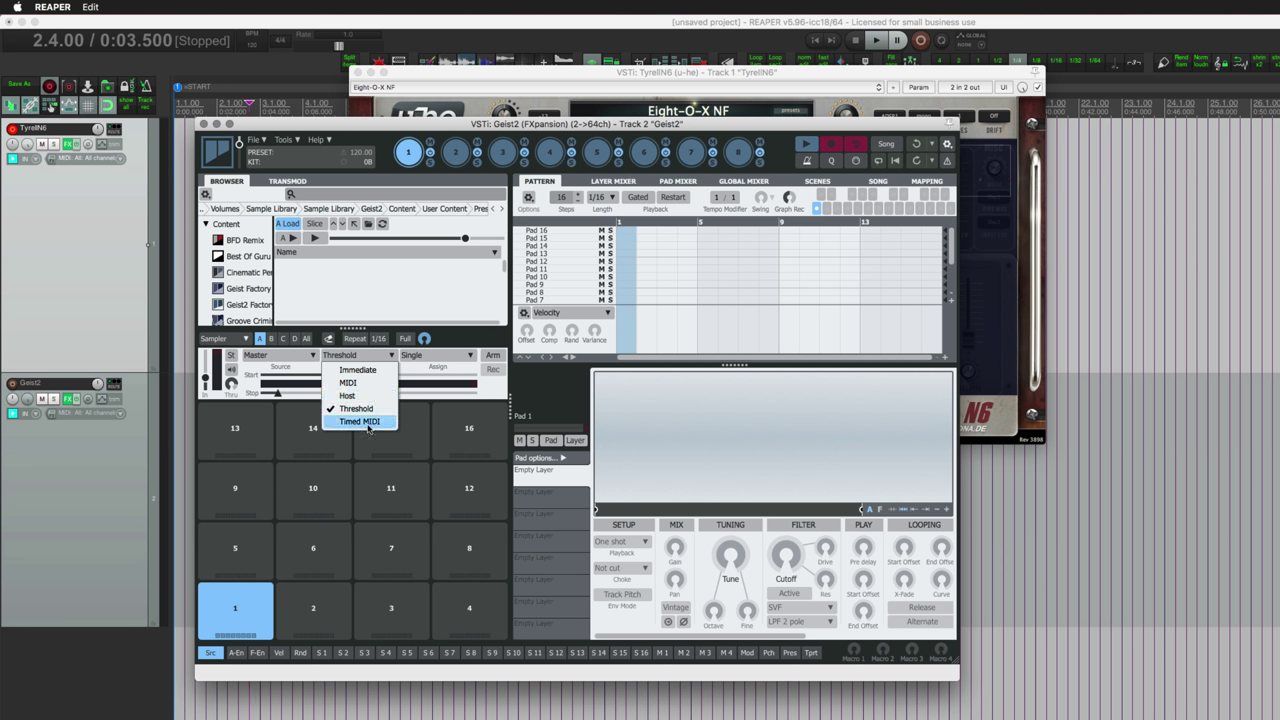
- Keep Threshold triggering and lower the start threshold from -19.45dB to about -41.70dB
{"action": "left_click", "coordinate": [481, 400]}
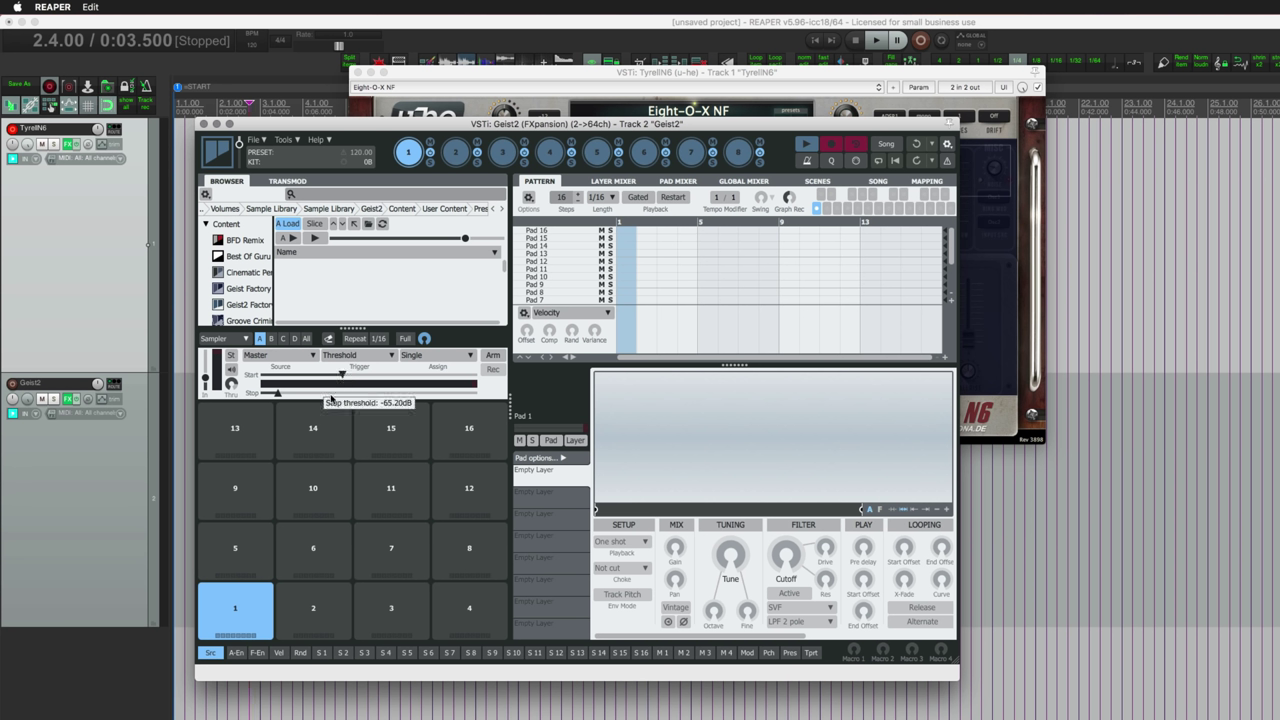
{"action": "mouse_move", "coordinate": [278, 397]}
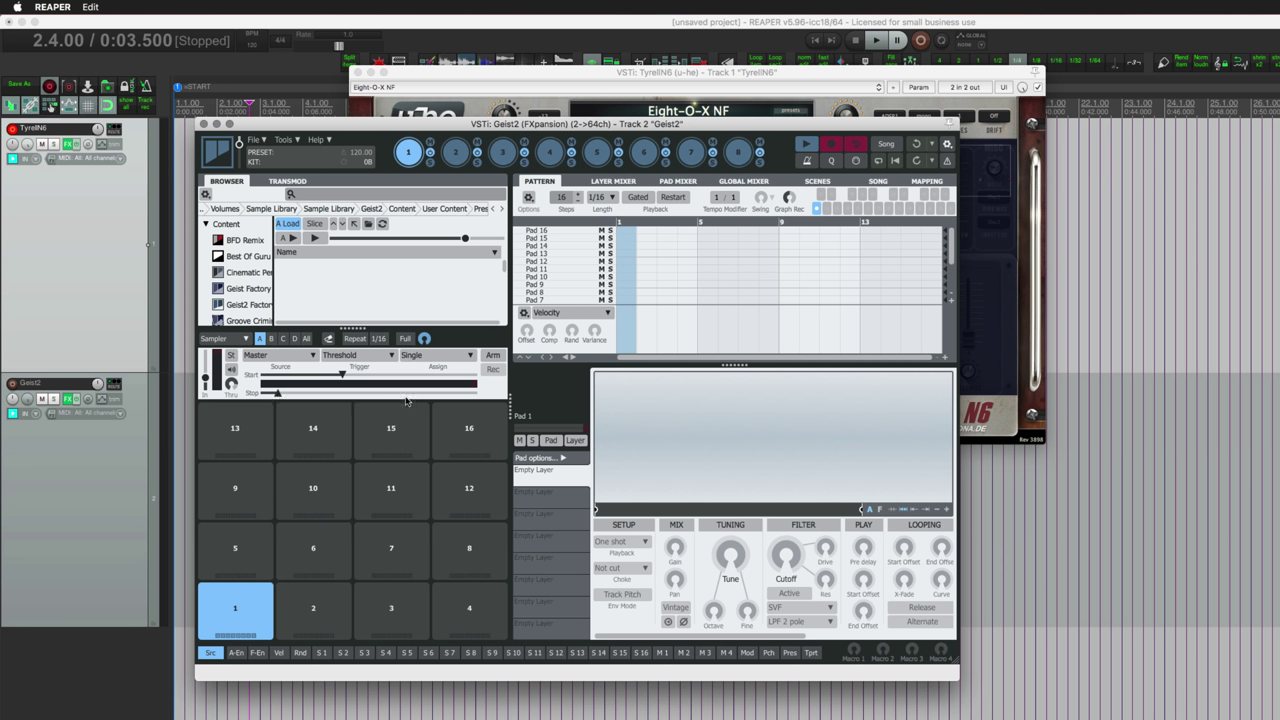
{"action": "mouse_move", "coordinate": [323, 377]}
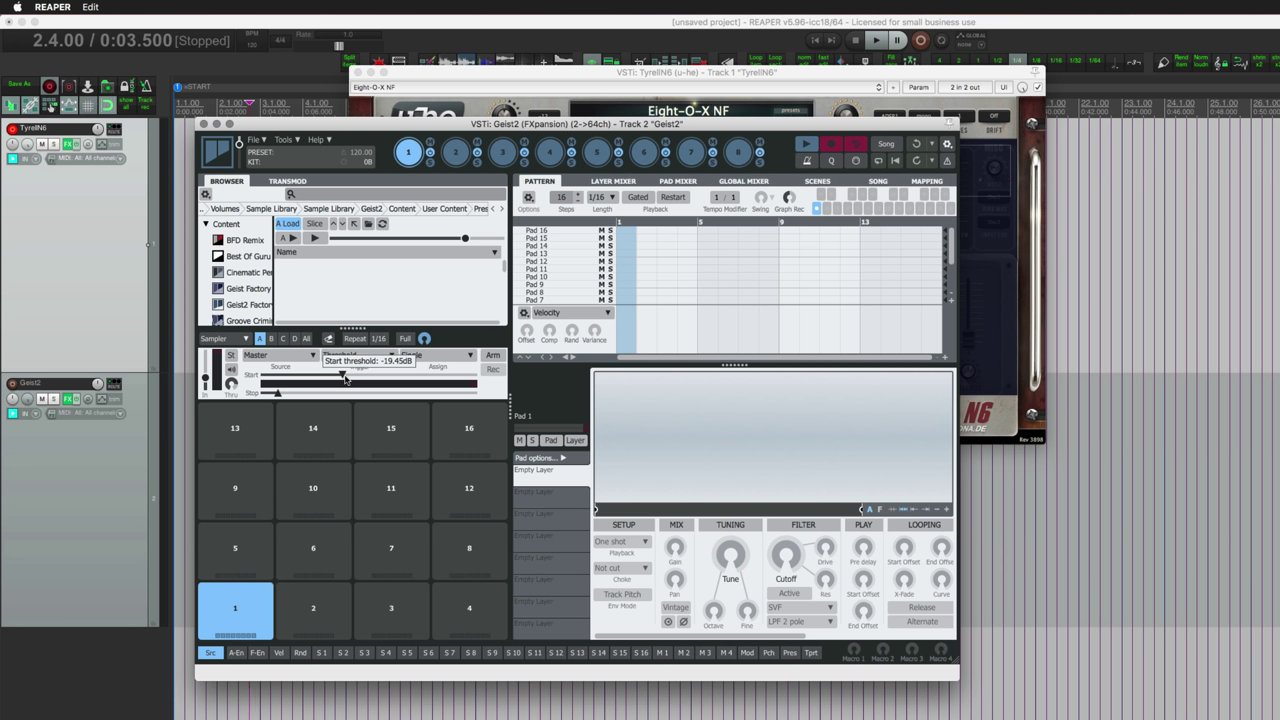
{"action": "left_click_drag", "start_coordinate": [343, 376], "coordinate": [299, 379]}
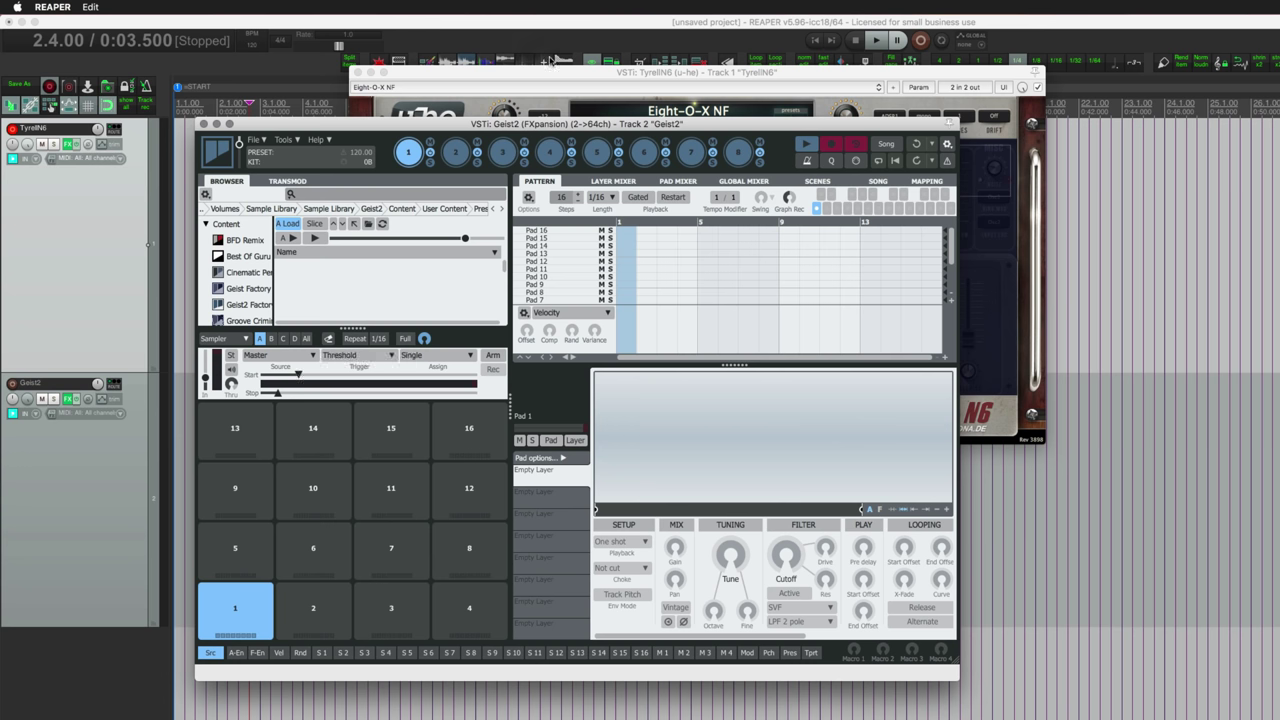
{"action": "left_click", "coordinate": [542, 76]}
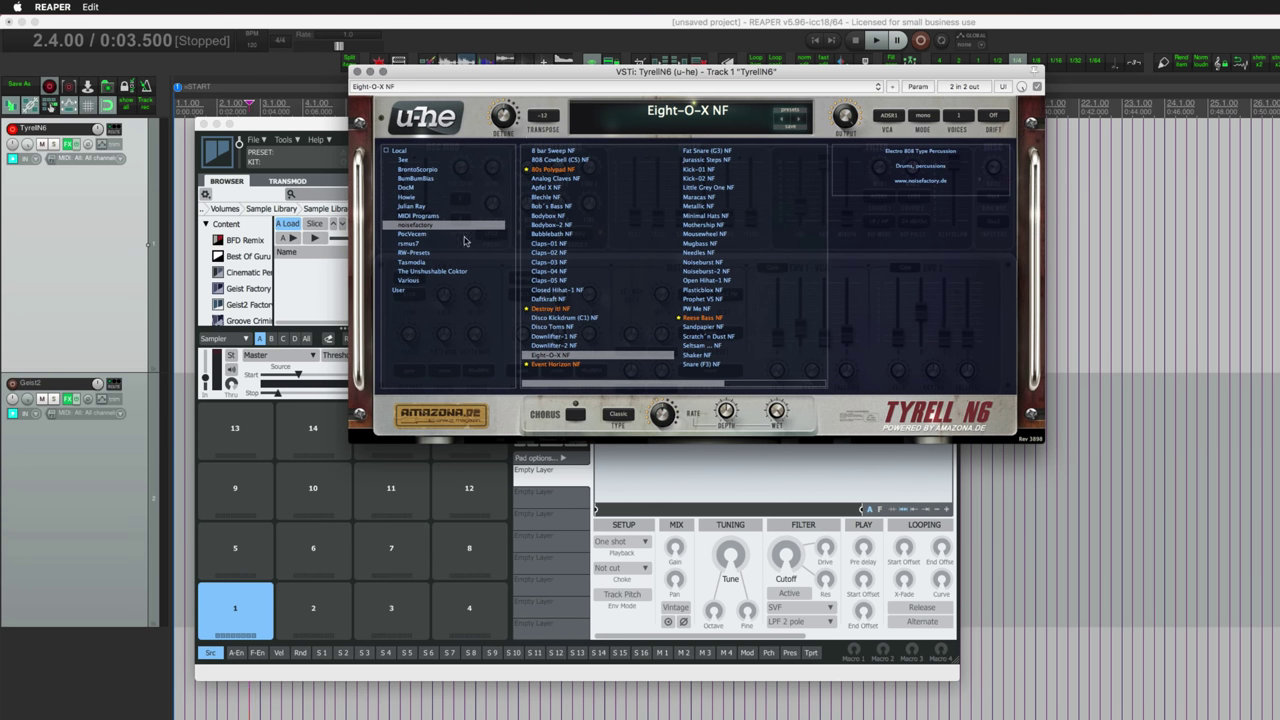
{"action": "left_click", "coordinate": [243, 405]}
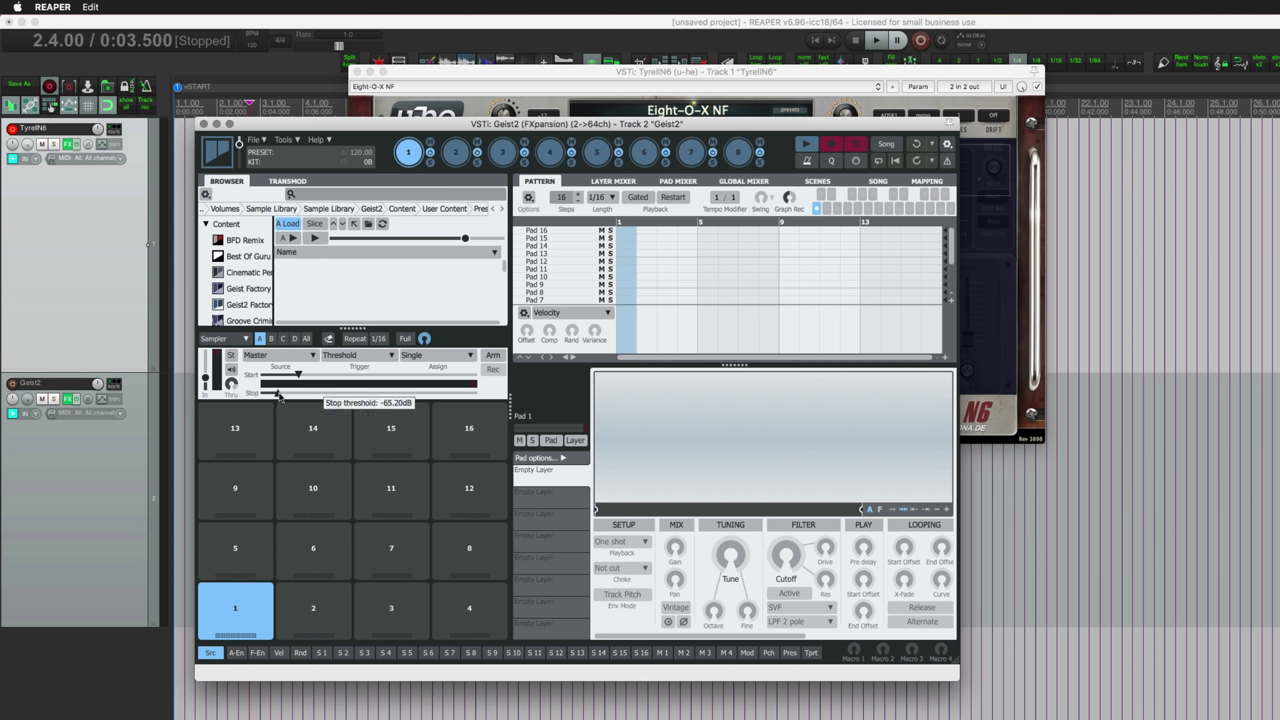
- Try Next Layer and Next Pad capture assignment, return it to Single, and arm the sampler
{"action": "left_click", "coordinate": [433, 358]}
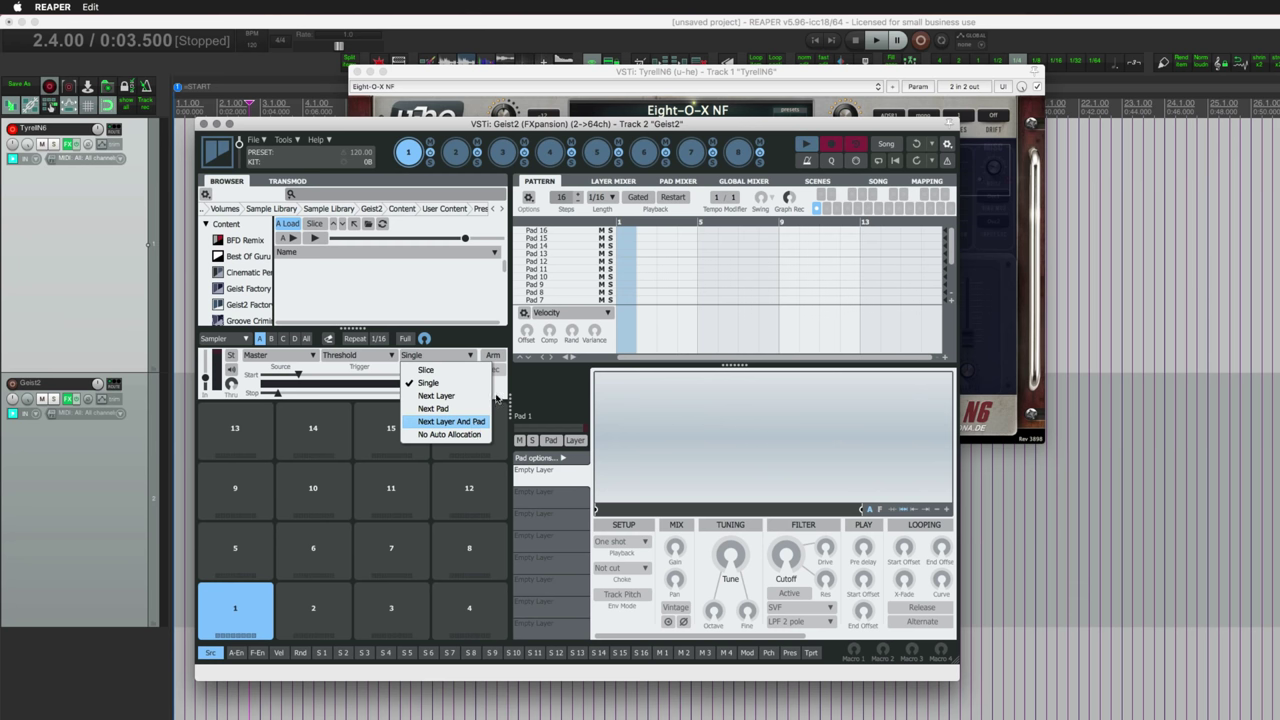
{"action": "left_click", "coordinate": [245, 605]}
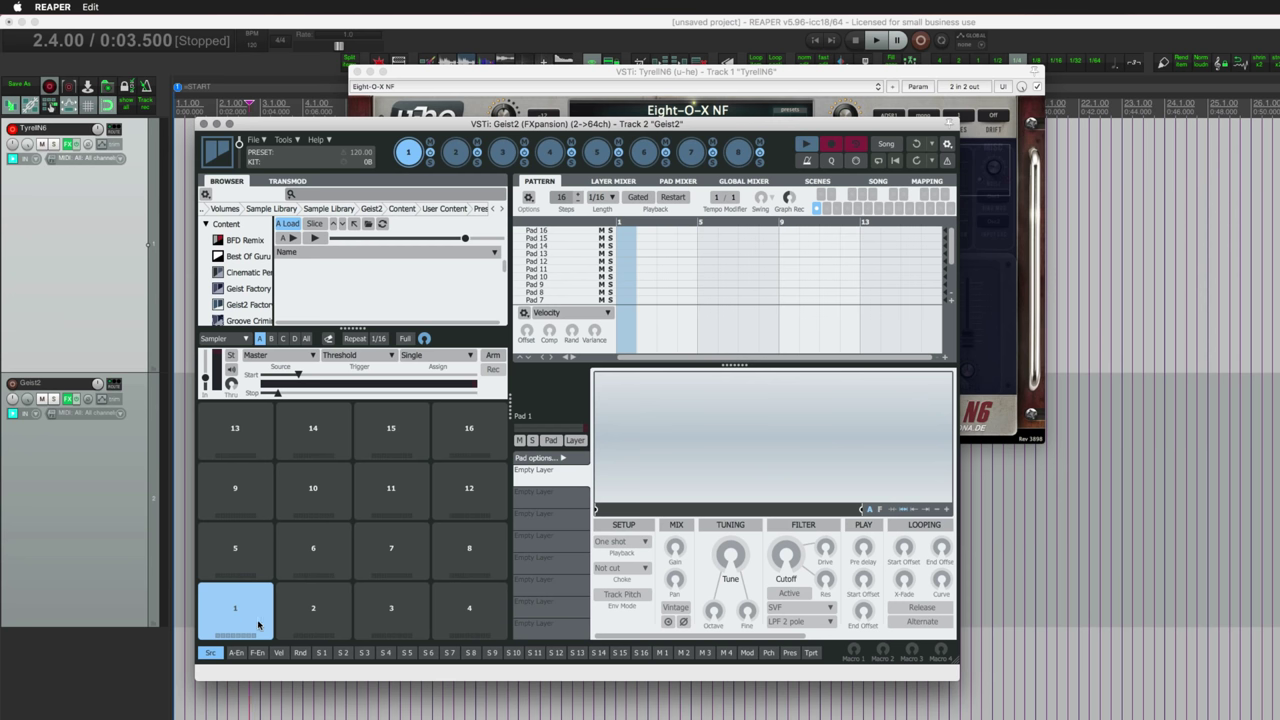
{"action": "left_click", "coordinate": [437, 355]}
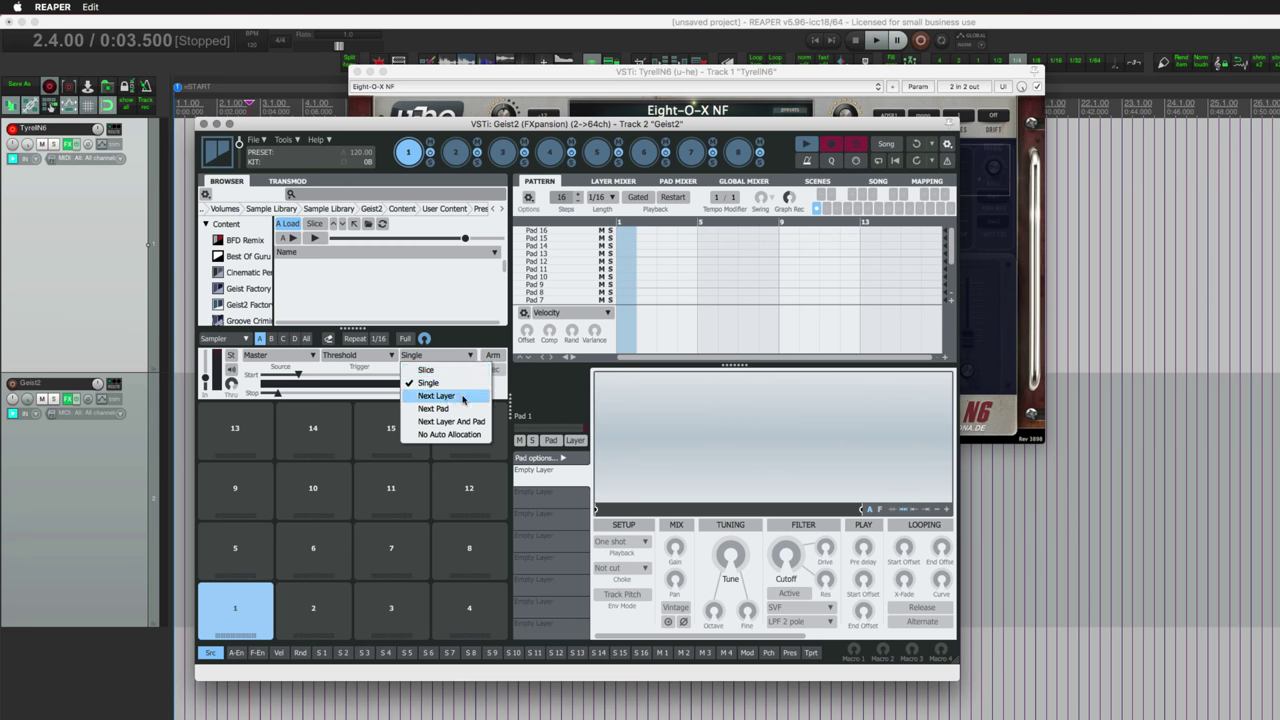
{"action": "left_click", "coordinate": [463, 398]}
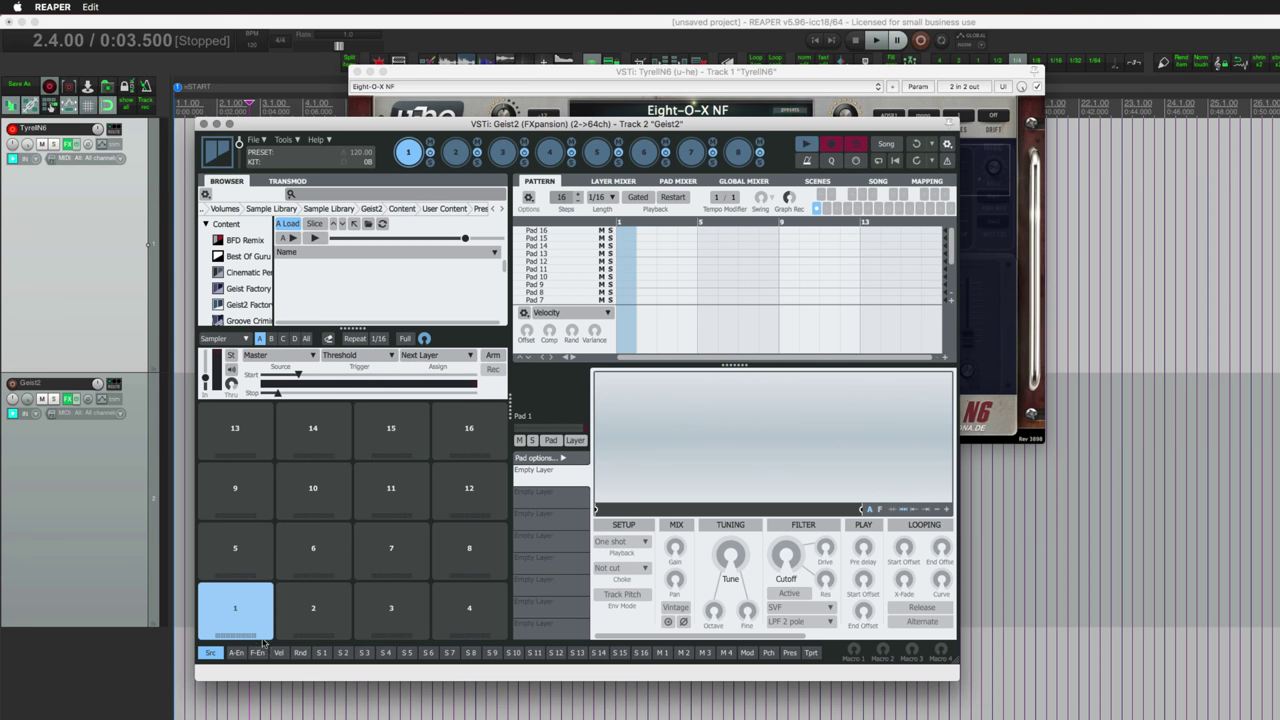
{"action": "left_click", "coordinate": [428, 356]}
{"action": "left_click", "coordinate": [458, 413]}
{"action": "left_click", "coordinate": [431, 355]}
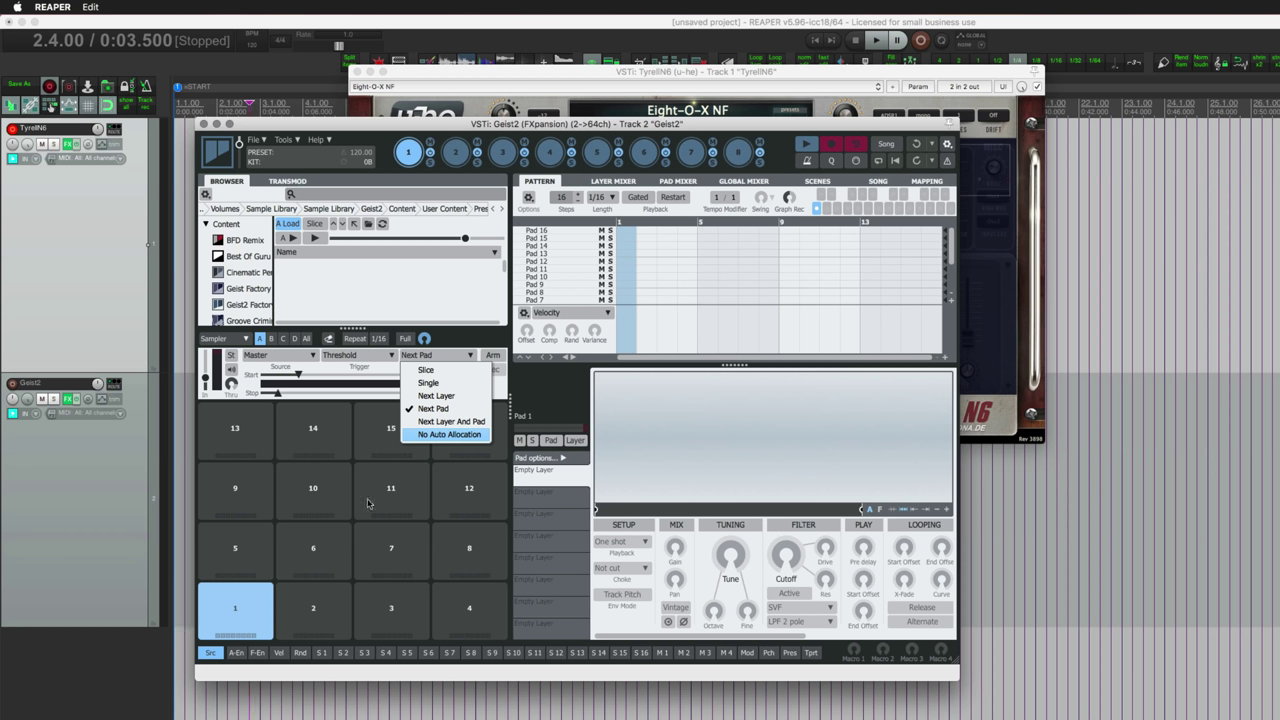
{"action": "left_click", "coordinate": [445, 385]}
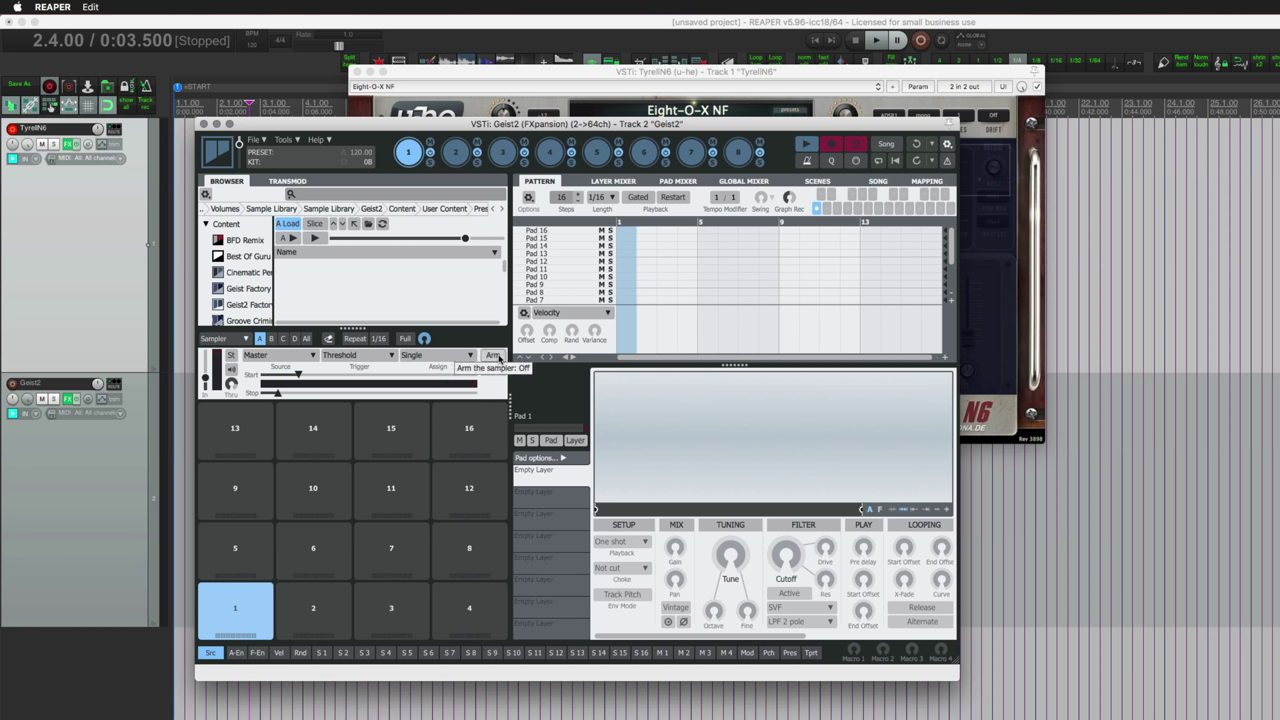
{"action": "left_click", "coordinate": [493, 355]}
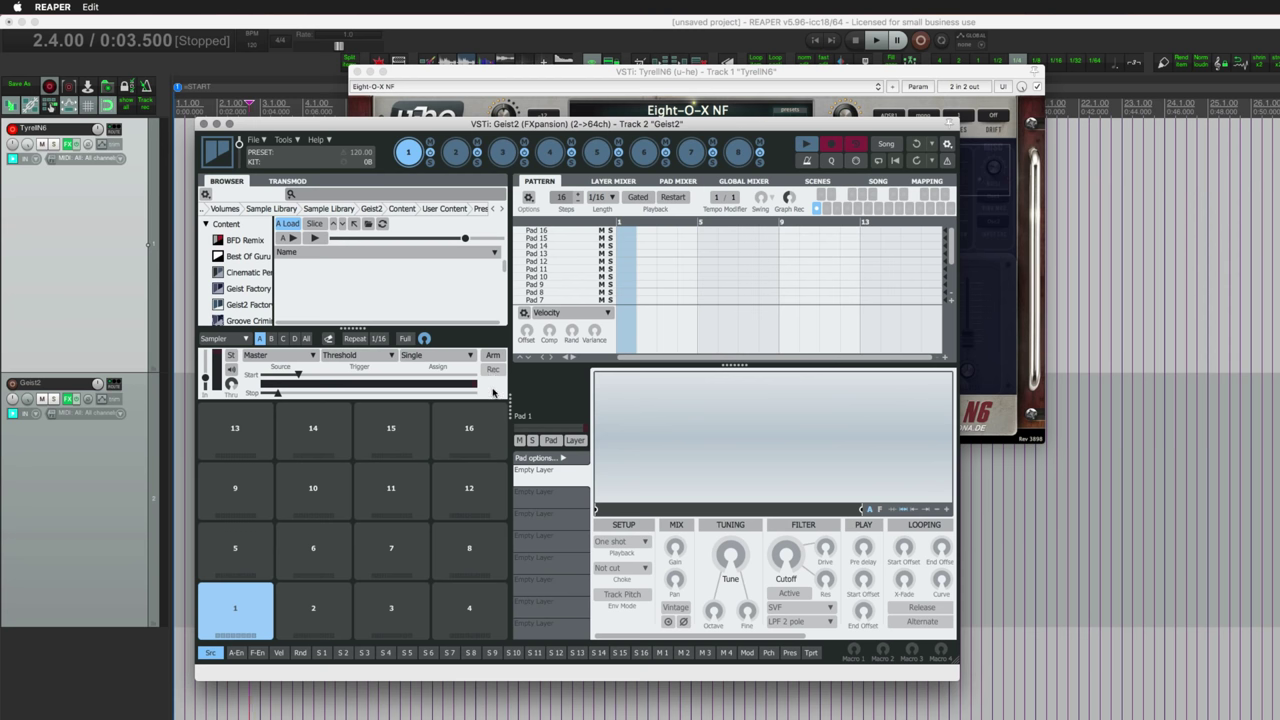
- Switch Geist2's sampler input source from Master to External
{"action": "left_click_drag", "start_coordinate": [307, 123], "coordinate": [343, 110]}
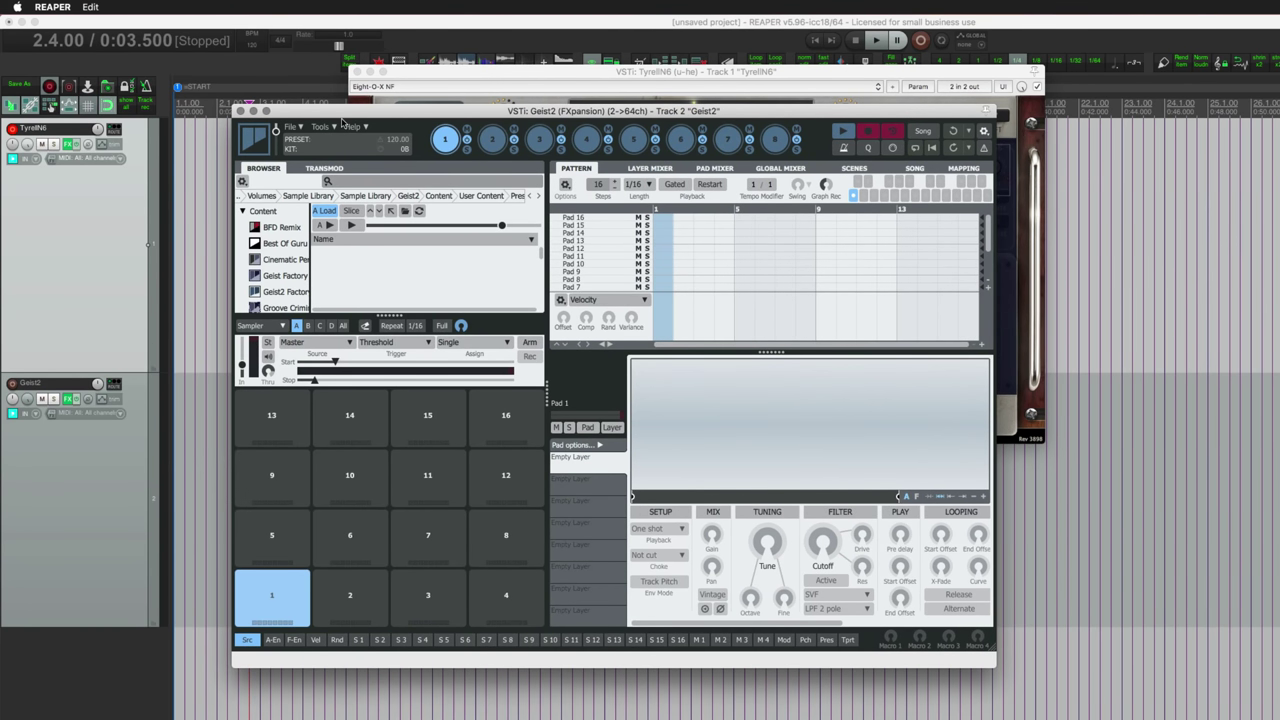
{"action": "left_click", "coordinate": [320, 342]}
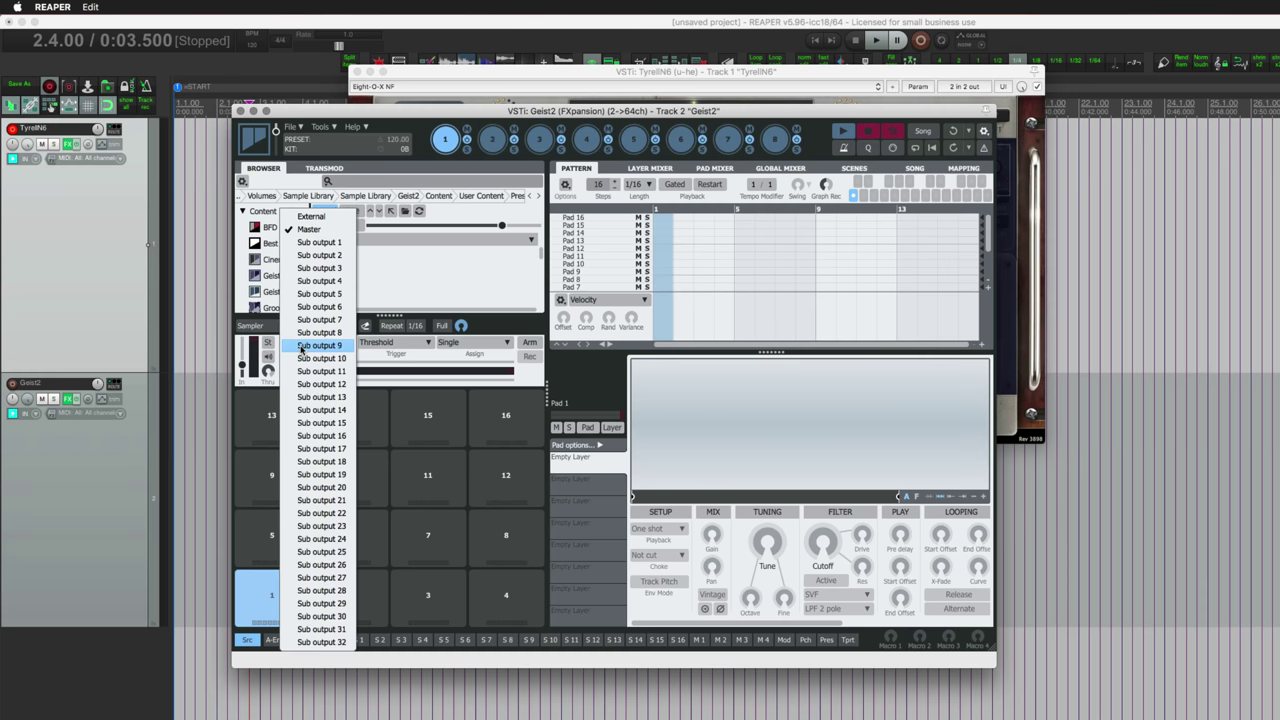
{"action": "left_click", "coordinate": [311, 216]}
- Create a send from the TyrellN6 track to the Geist2 track and reset it to 0 dB
{"action": "left_click", "coordinate": [113, 141]}
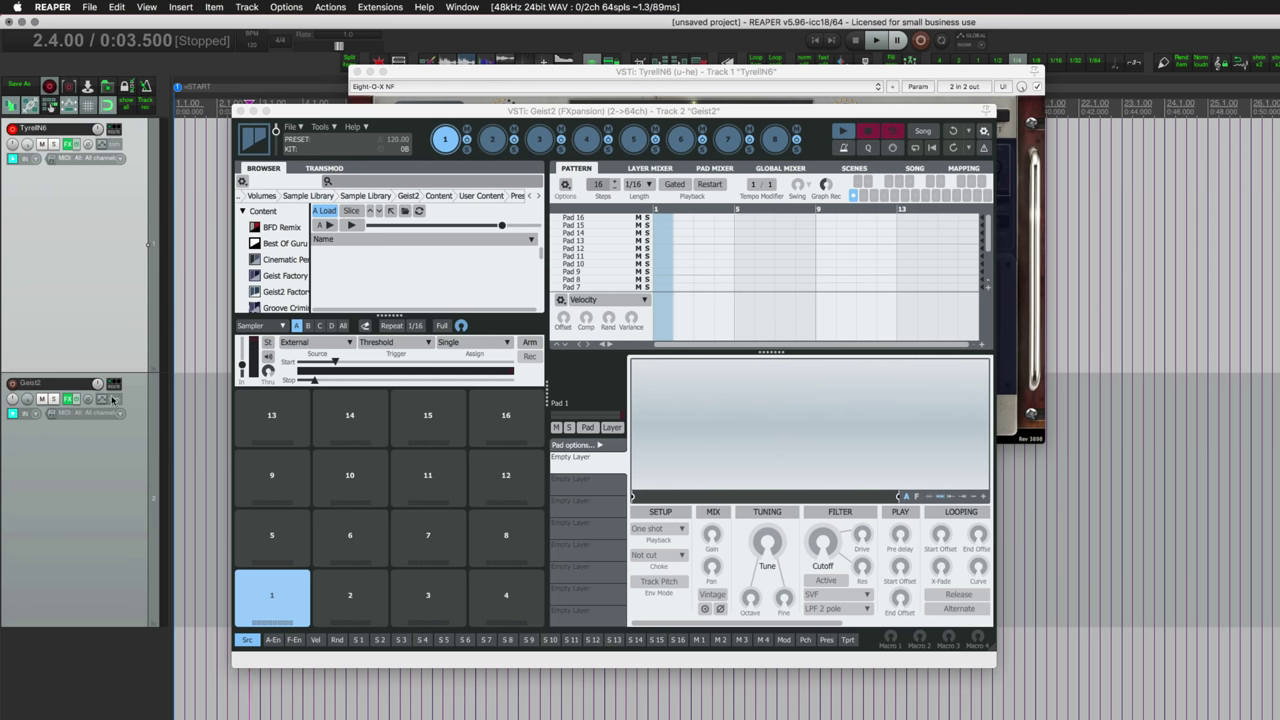
{"action": "left_click", "coordinate": [97, 461]}
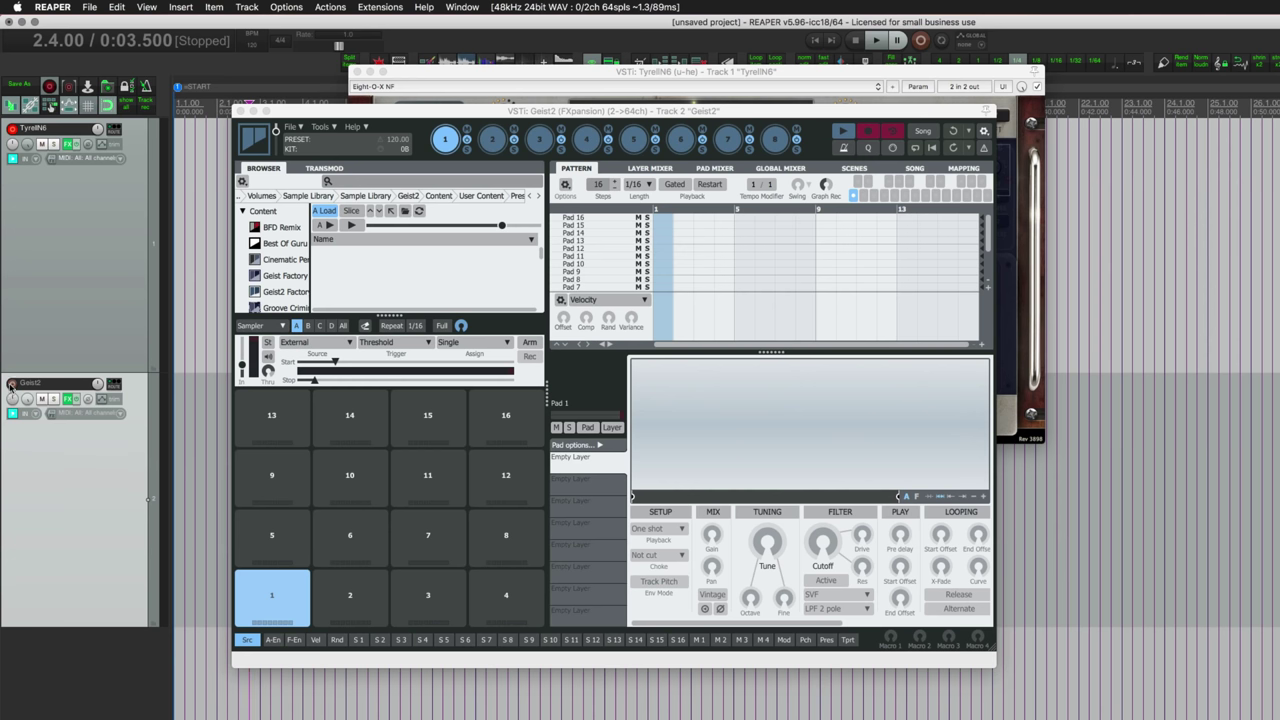
{"action": "left_click", "coordinate": [92, 413]}
{"action": "mouse_move", "coordinate": [166, 458]}
{"action": "left_click", "coordinate": [58, 461]}
{"action": "left_click", "coordinate": [91, 262]}
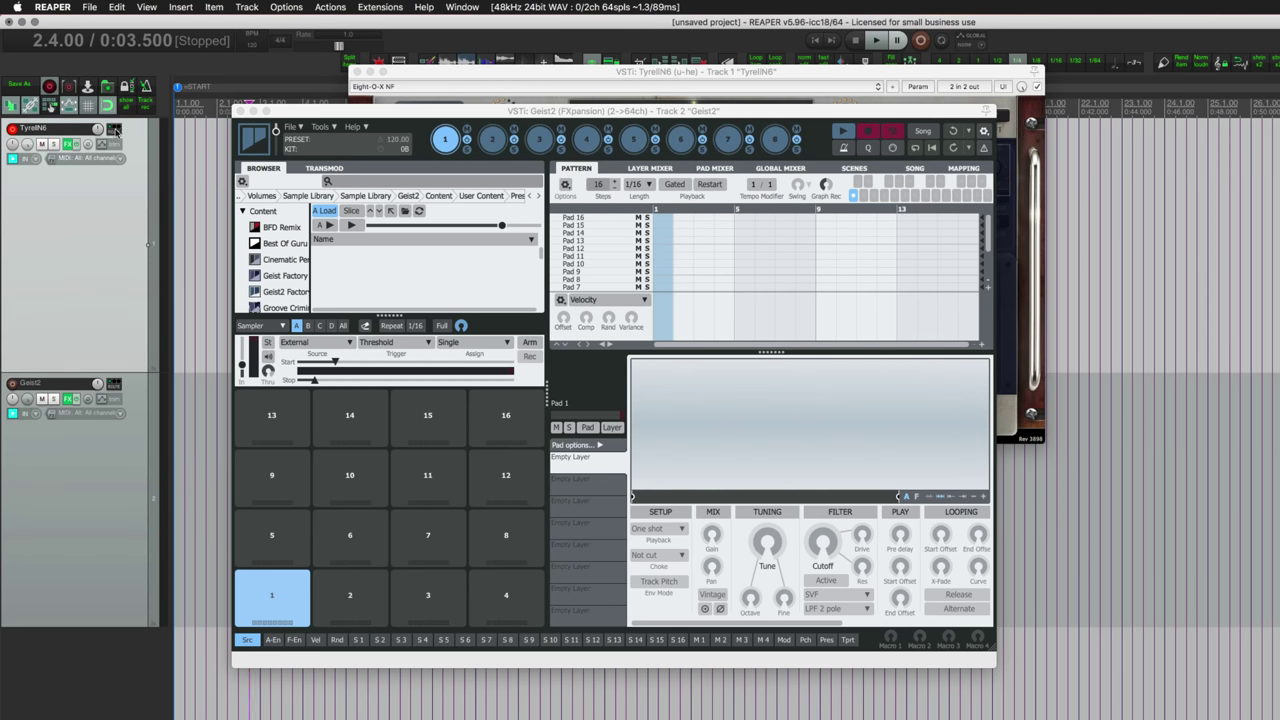
{"action": "left_click_drag", "start_coordinate": [93, 450], "coordinate": [90, 449]}
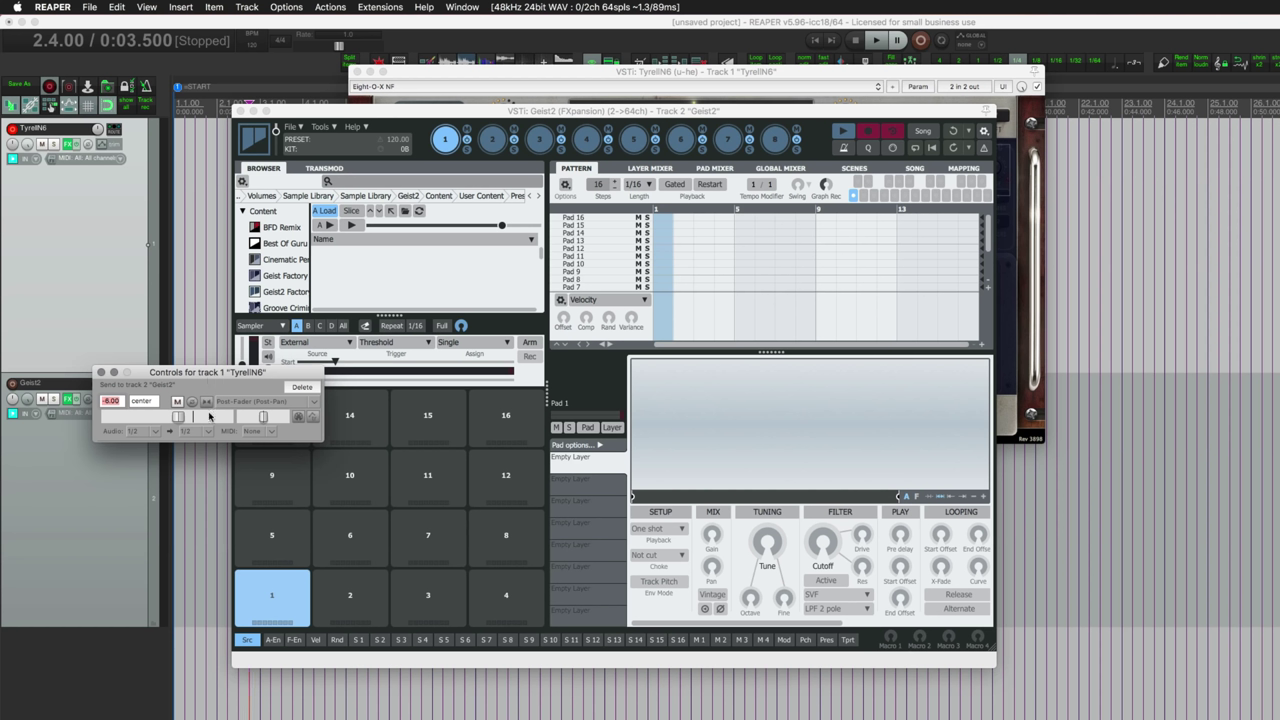
{"action": "double_click", "coordinate": [178, 416]}
- Close the send controls and audition the new Pad 1 Take 1 10-27-36 capture on pad 1
{"action": "left_click", "coordinate": [100, 372]}
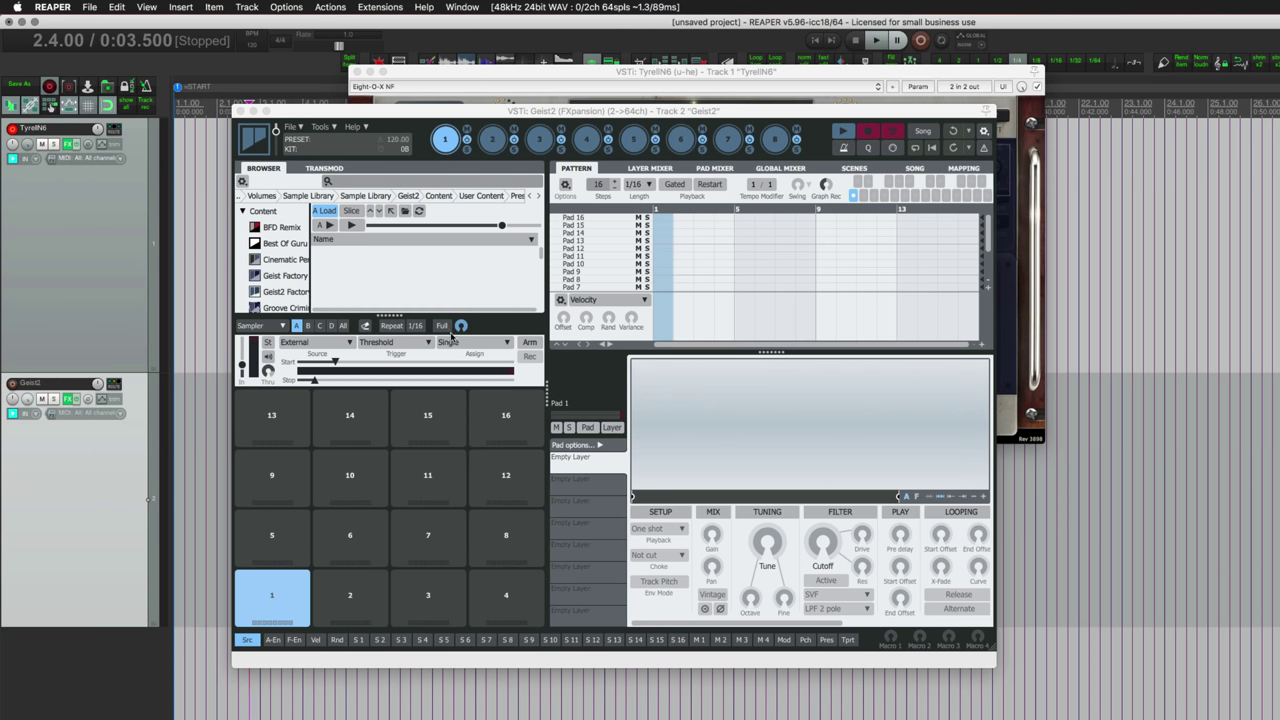
{"action": "left_click", "coordinate": [528, 378]}
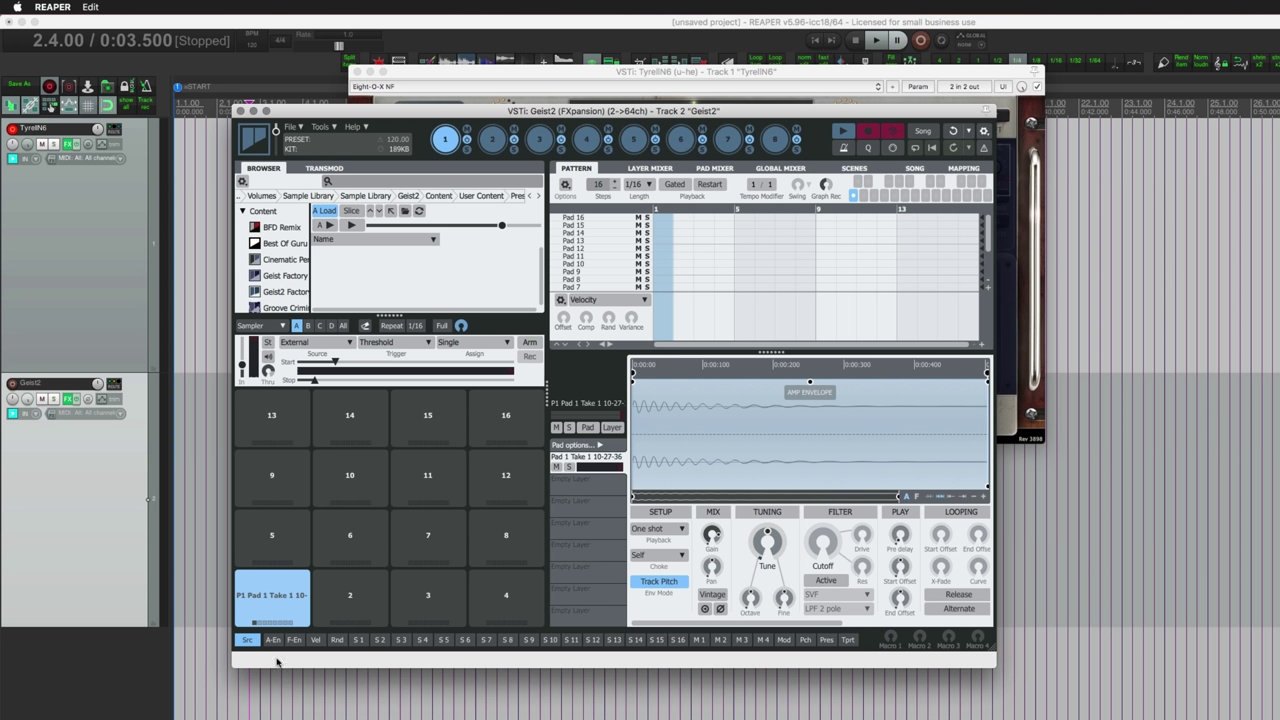
{"action": "left_click", "coordinate": [271, 591]}
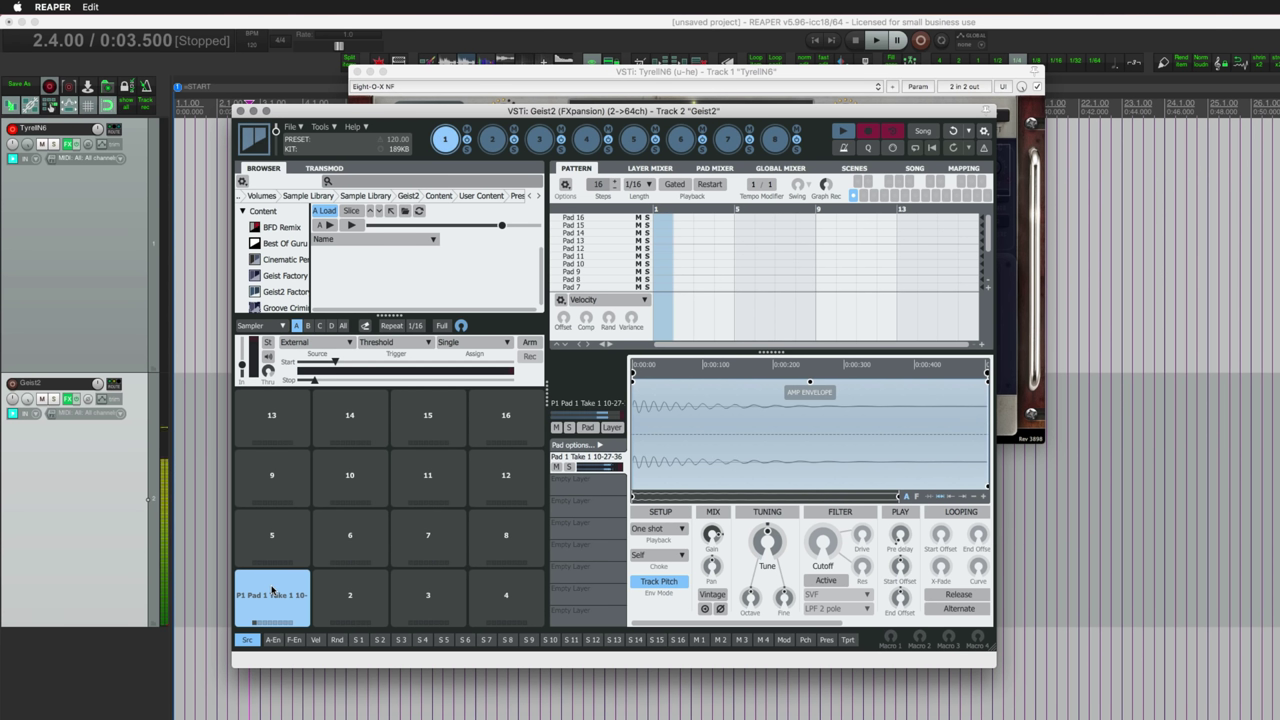
{"action": "left_click", "coordinate": [271, 591]}
{"action": "left_click", "coordinate": [271, 591]}
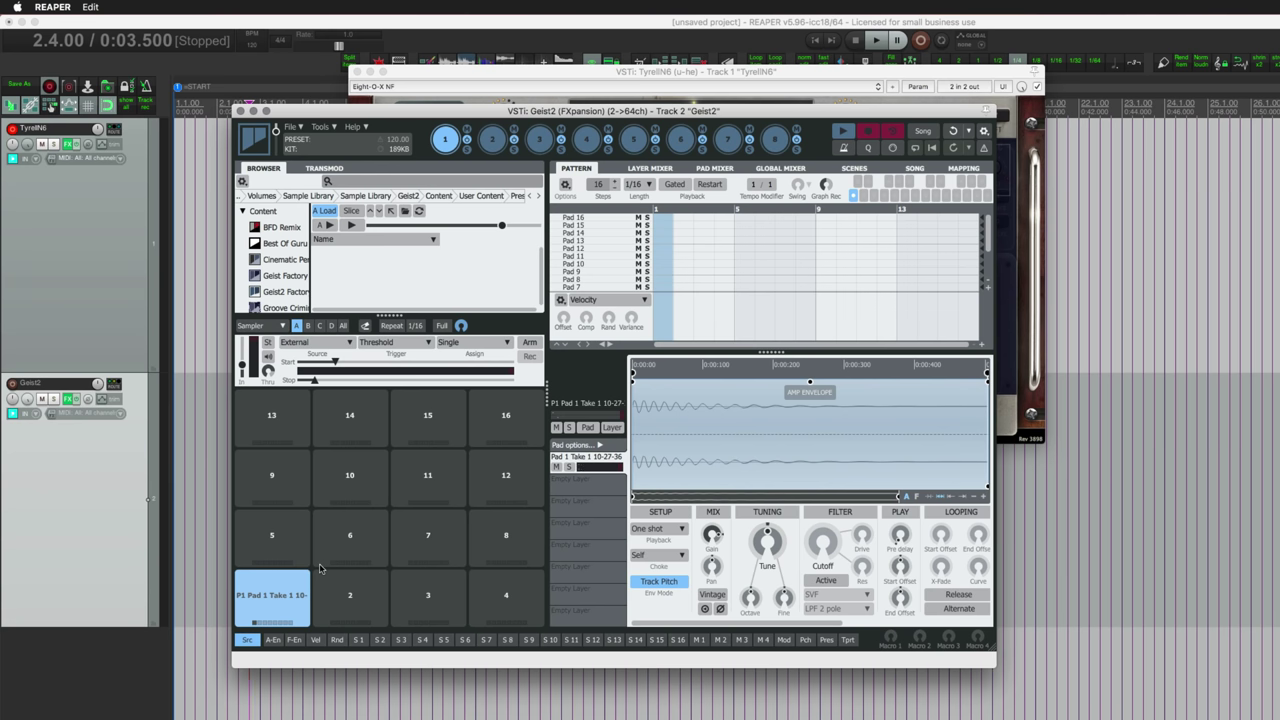
{"action": "key", "text": "super+Tab"}
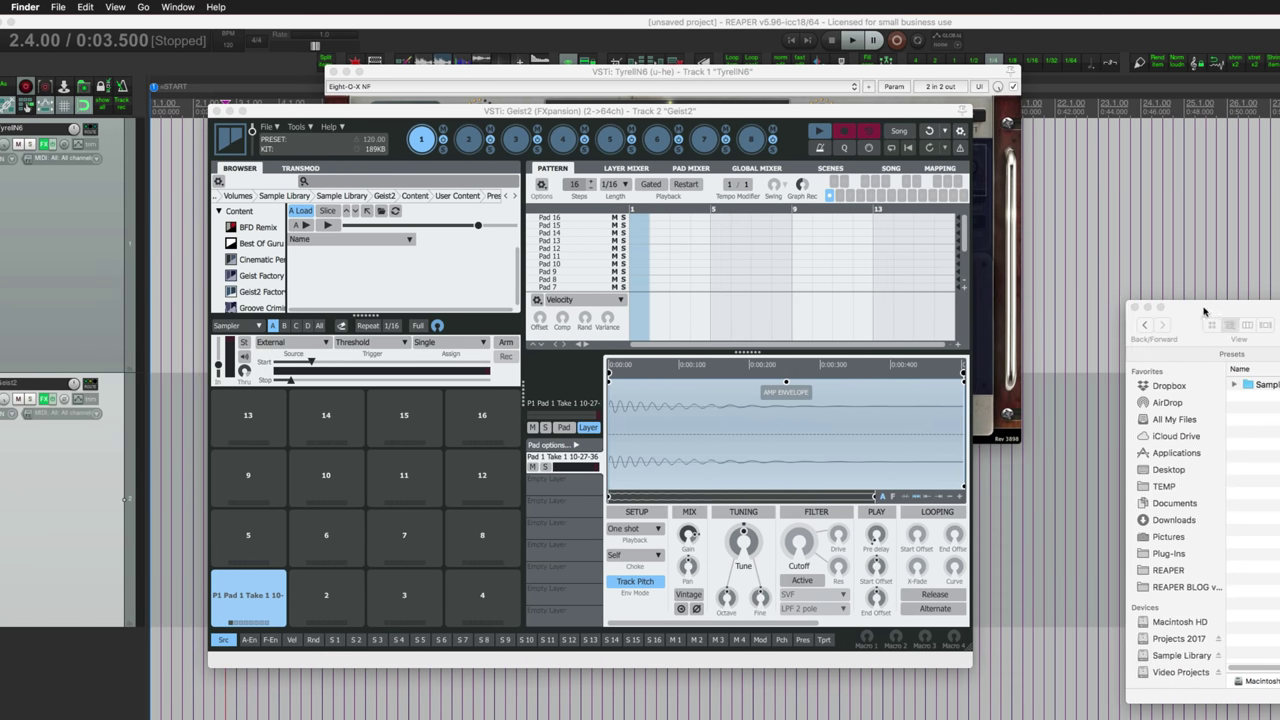
- In Finder, open Sampler Captures > 2018-10-15 and Quick Look Pad 1 Take 1 10-27-36.wav
{"action": "left_click_drag", "start_coordinate": [1224, 205], "coordinate": [414, 185]}
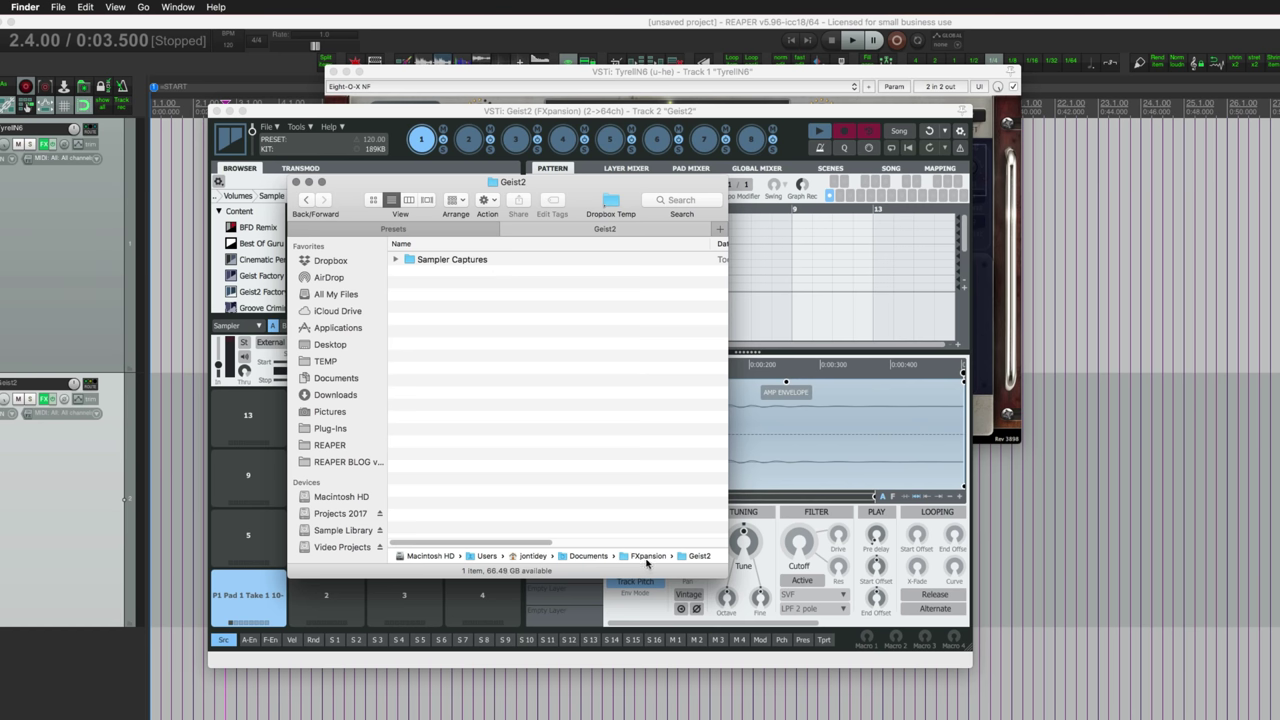
{"action": "double_click", "coordinate": [458, 259]}
{"action": "left_click", "coordinate": [447, 262]}
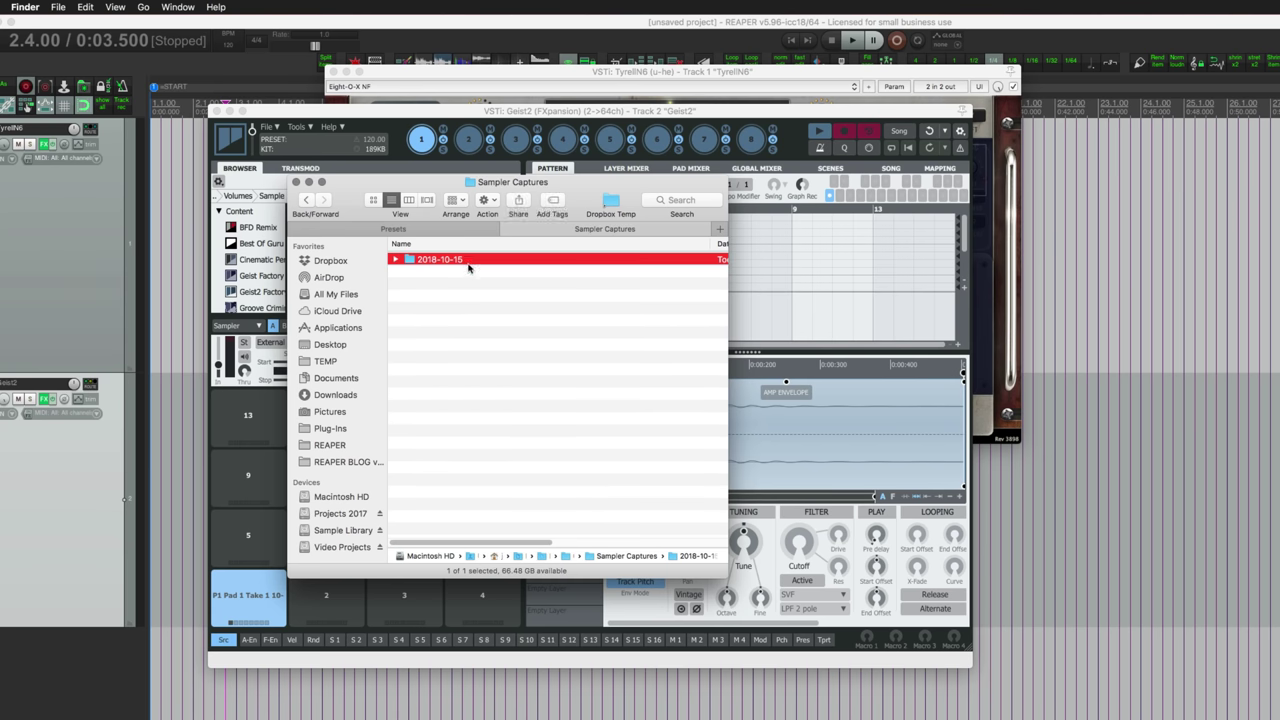
{"action": "key", "text": "super+Down"}
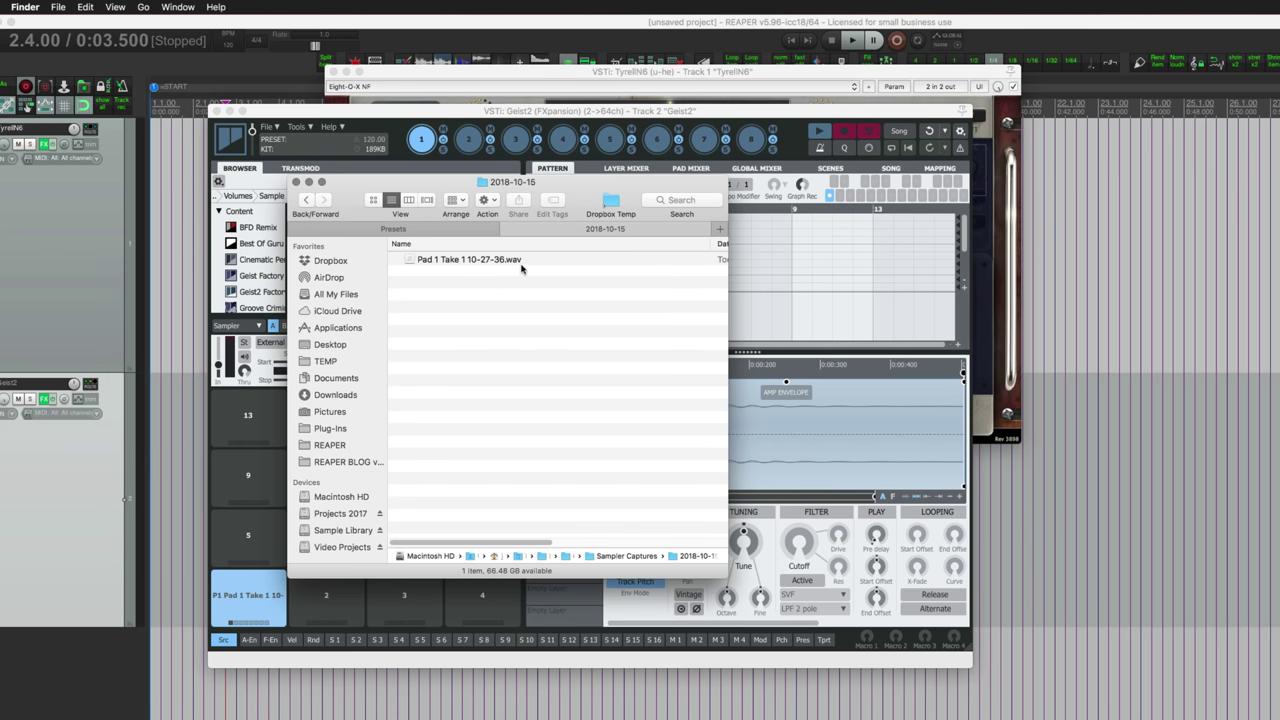
{"action": "left_click", "coordinate": [526, 262]}
{"action": "key", "text": "space"}
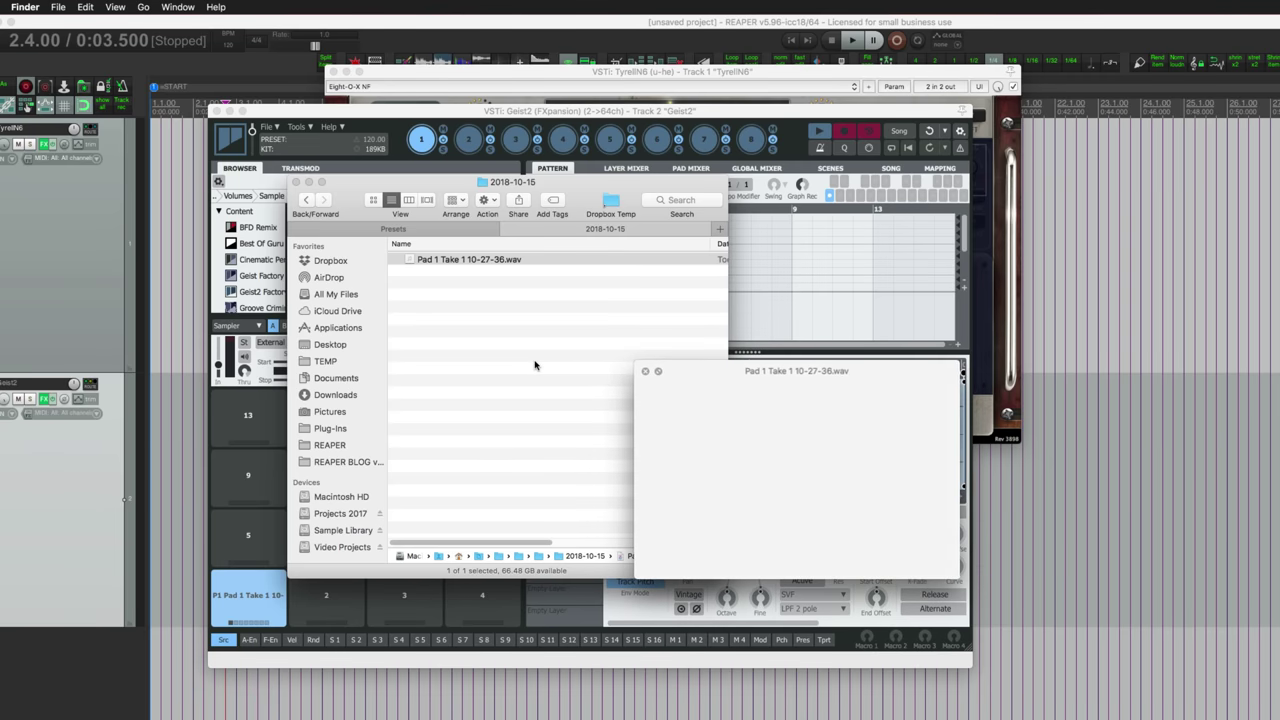
{"action": "key", "text": "space"}
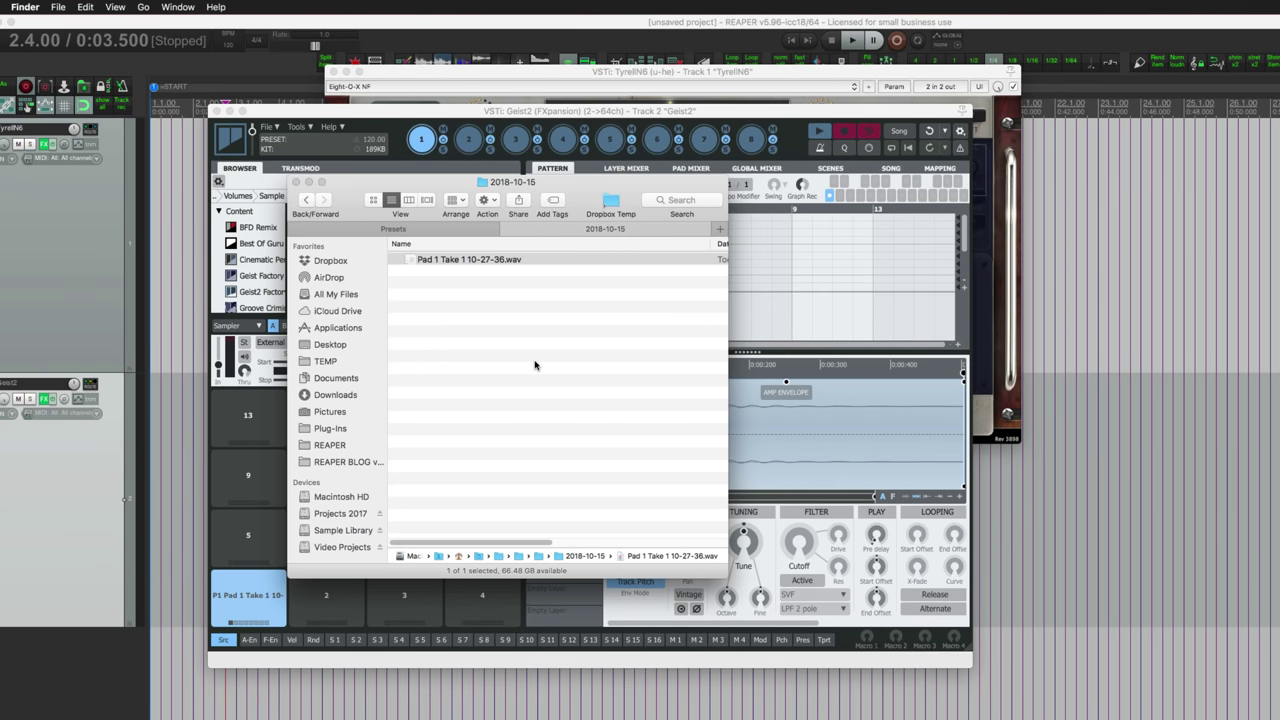
{"action": "left_click", "coordinate": [532, 365]}
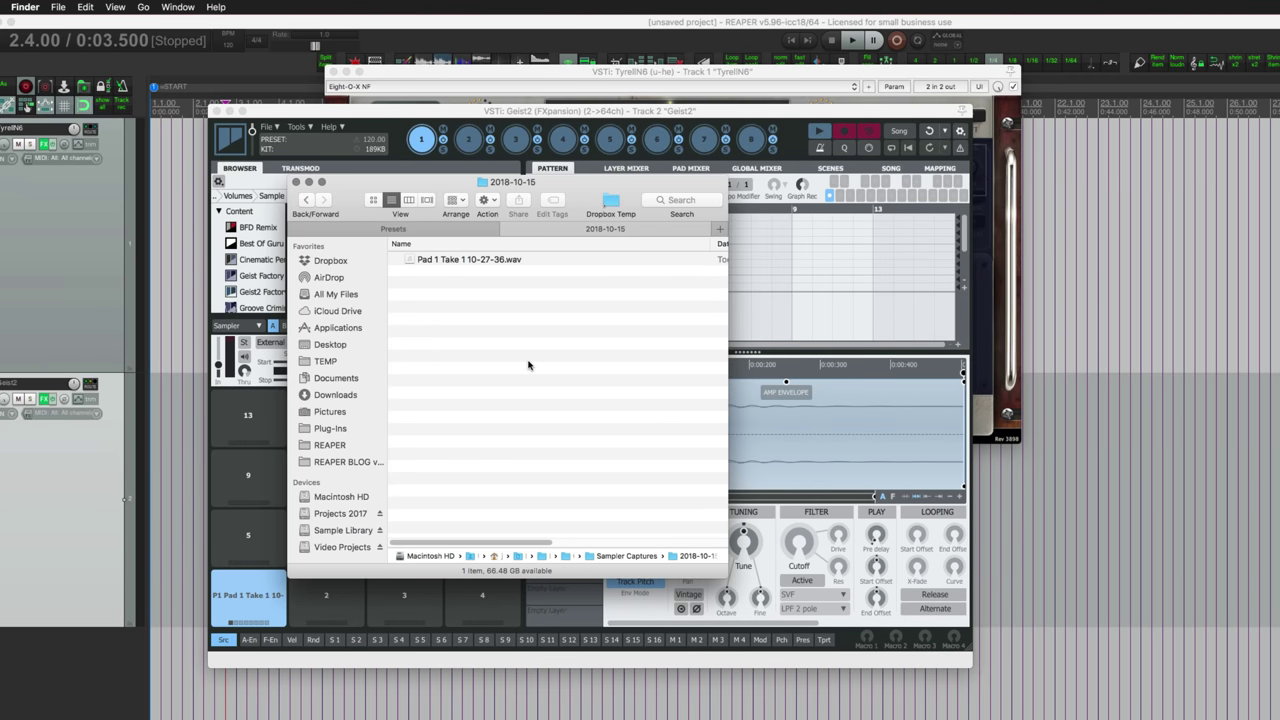
- Load Claps-01 NF in TyrellN6 and capture the clap onto Geist2 pad 7 as Pad 7 Take 2
{"action": "key", "text": "super+Tab"}
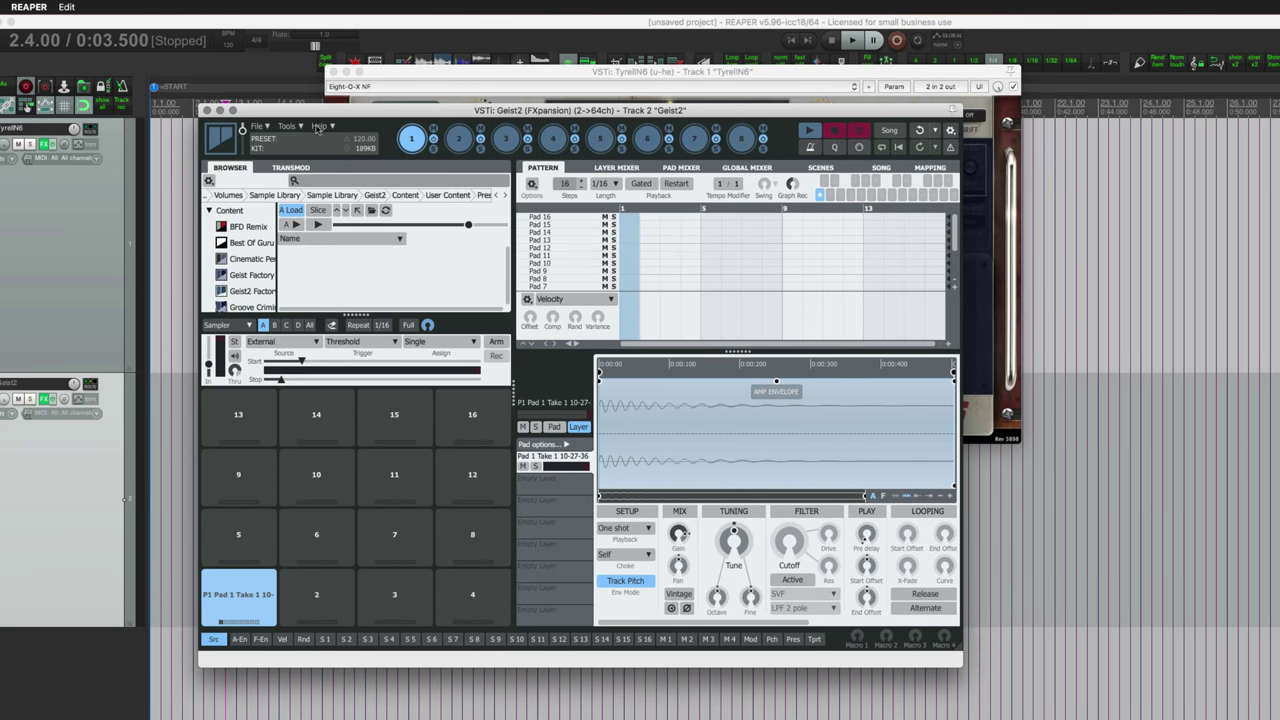
{"action": "left_click", "coordinate": [415, 75]}
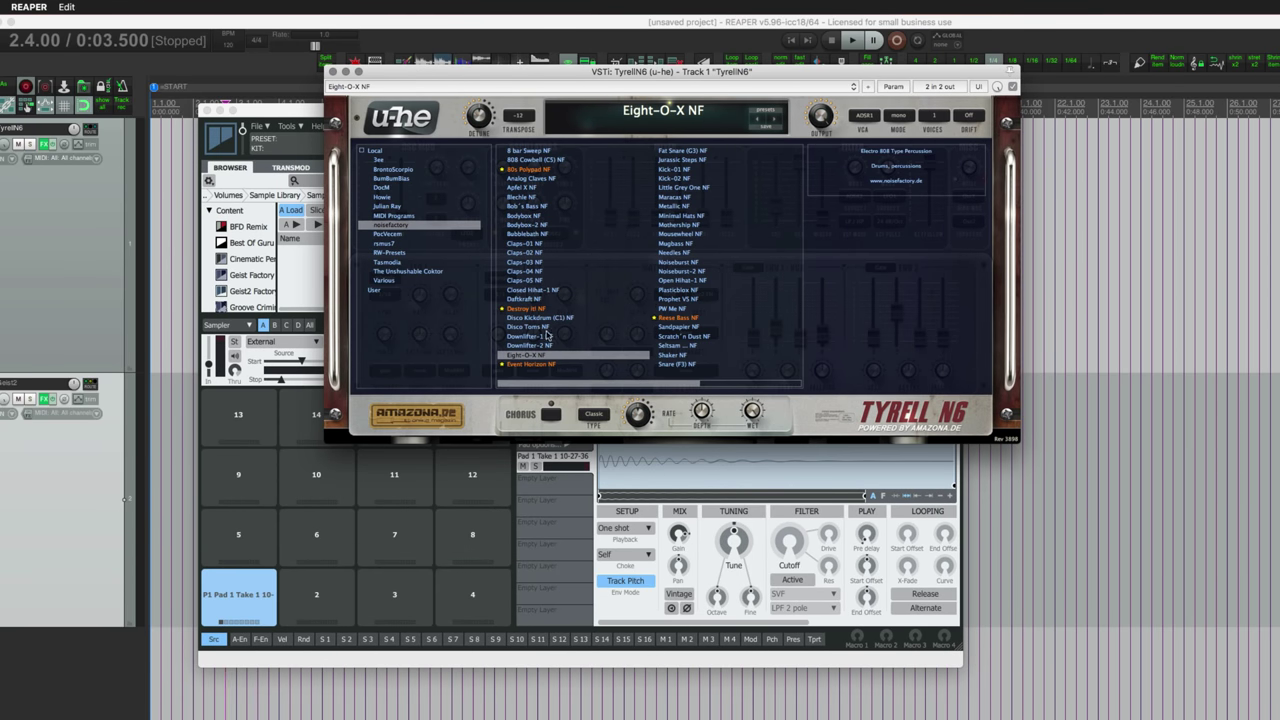
{"action": "left_click", "coordinate": [526, 244]}
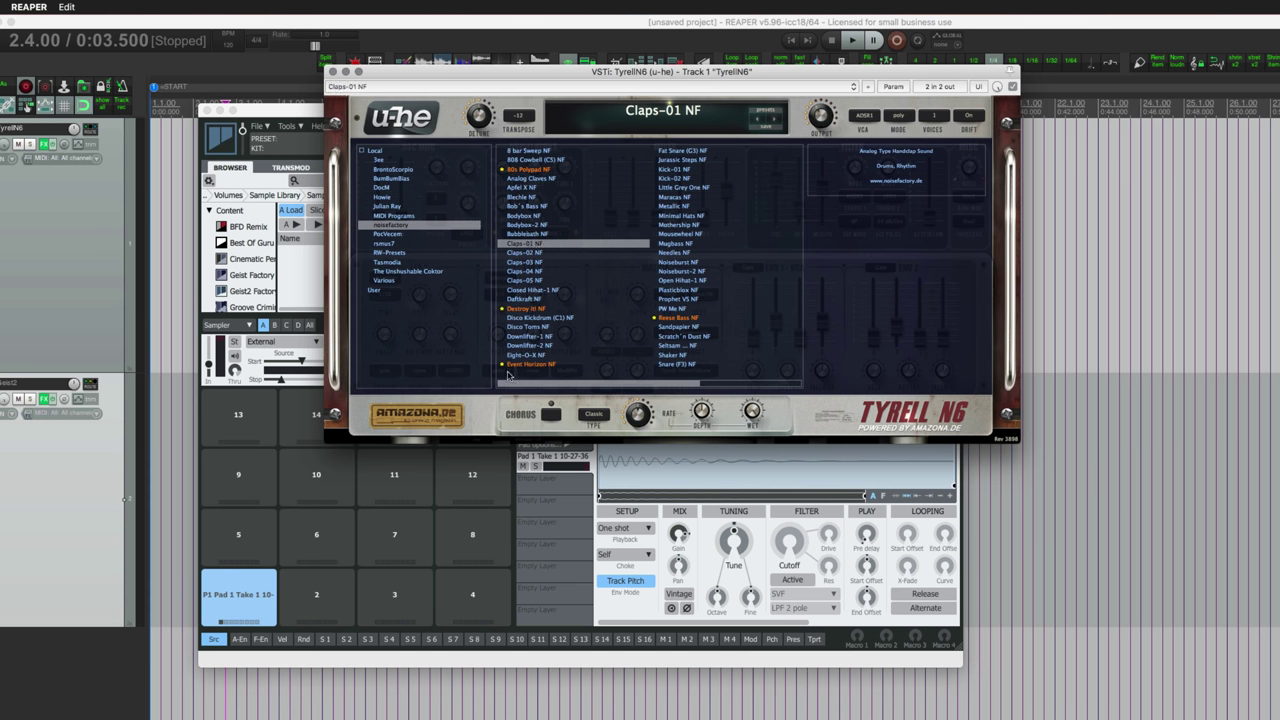
{"action": "left_click", "coordinate": [396, 520]}
{"action": "left_click", "coordinate": [396, 550]}
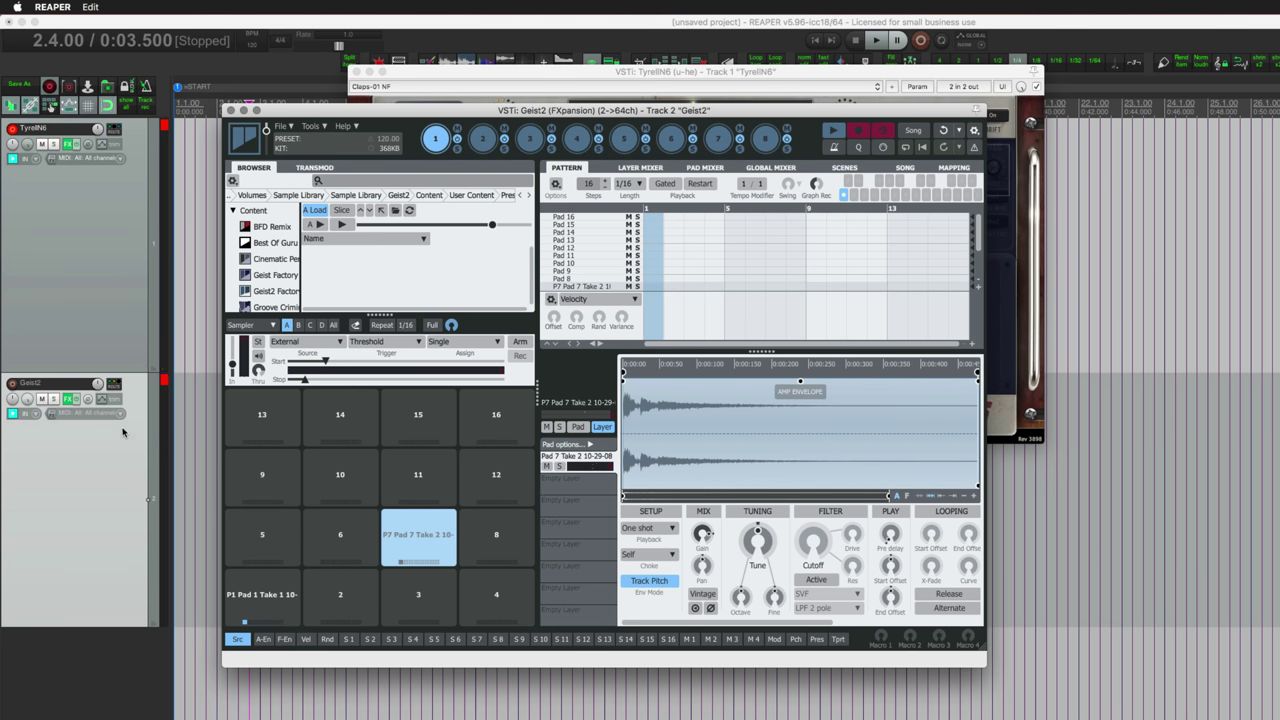
{"action": "left_click", "coordinate": [128, 303]}
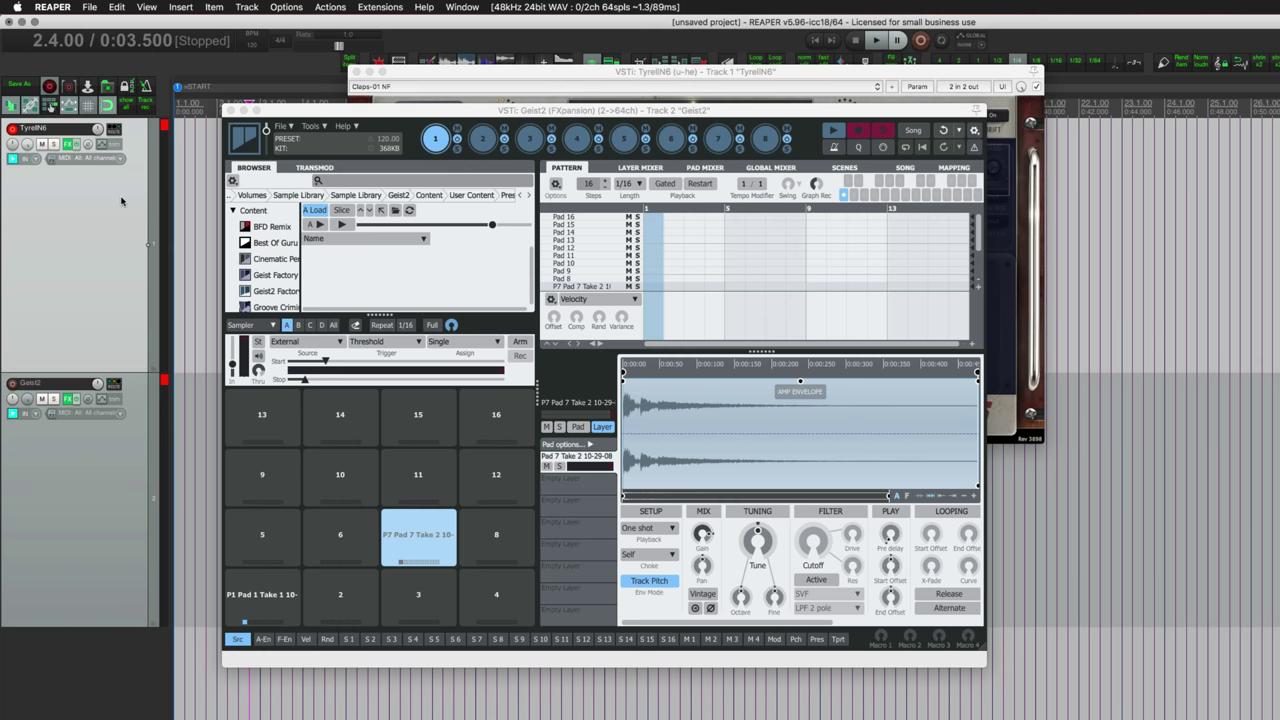
{"action": "left_click", "coordinate": [102, 144]}
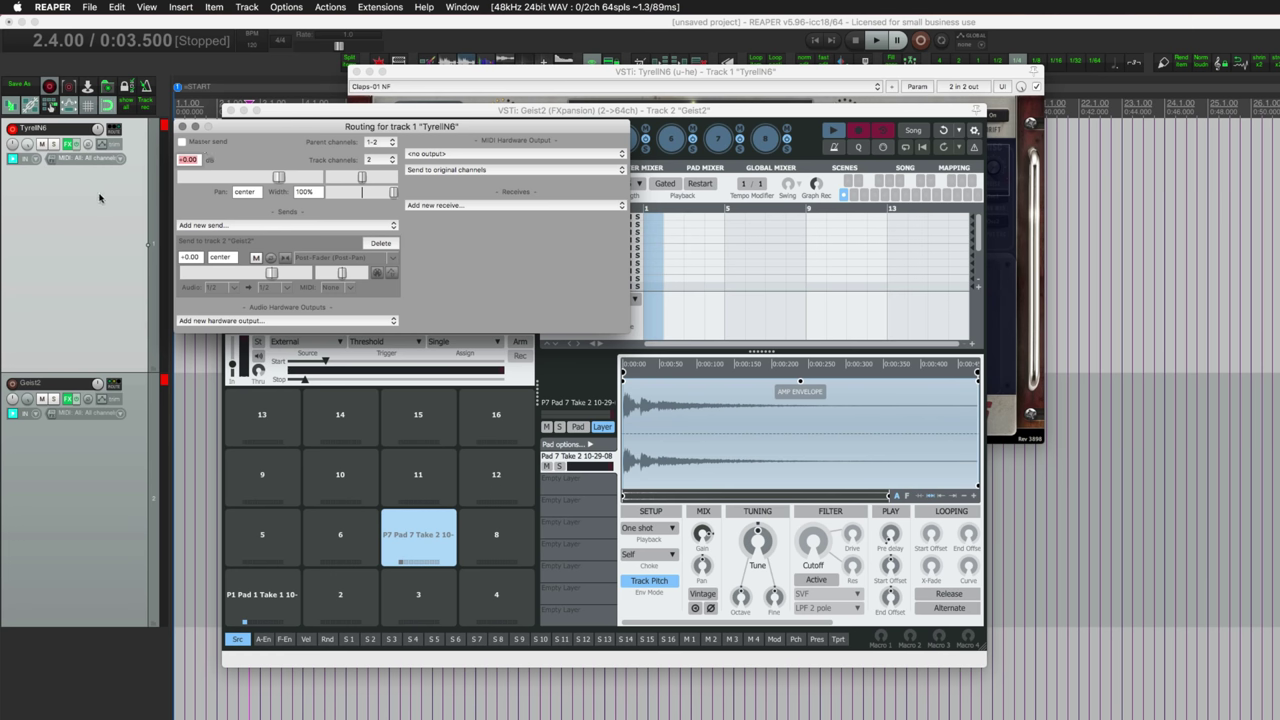
{"action": "left_click", "coordinate": [182, 127]}
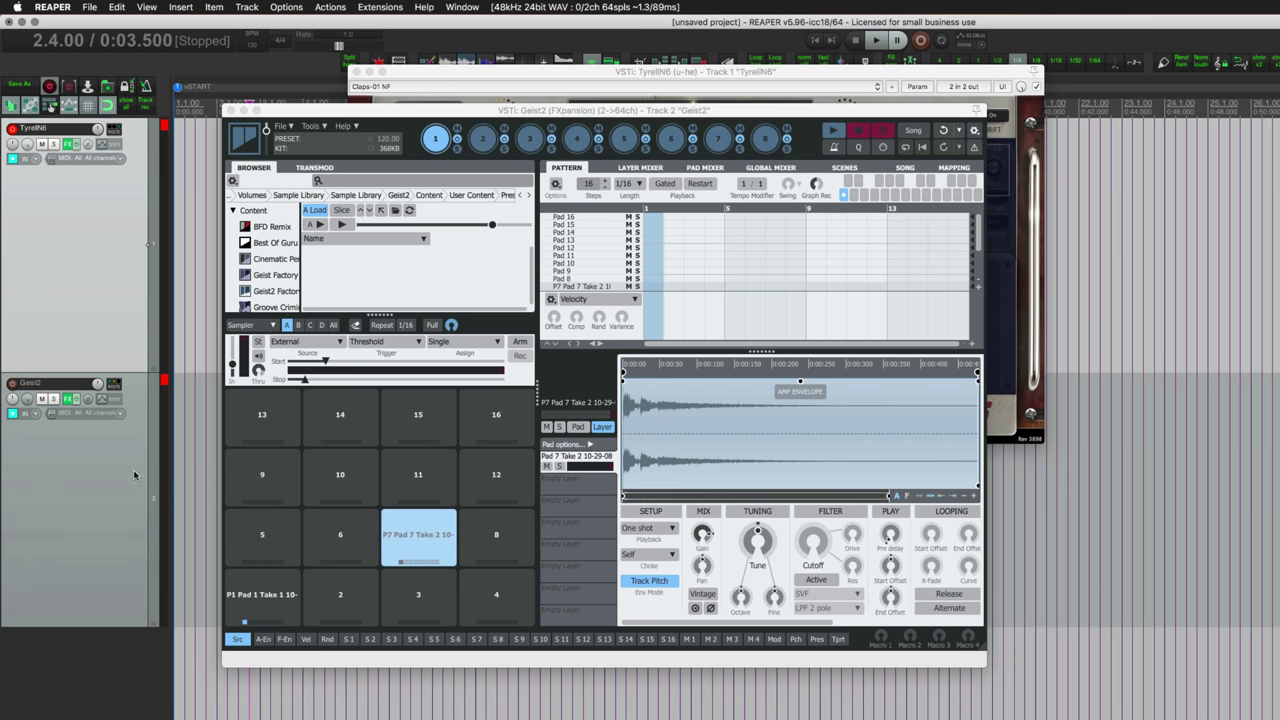
- Record TyrellN6's Claps-03 NF preset into Geist2 pad 8 as a new take
{"action": "left_click", "coordinate": [492, 540]}
{"action": "left_click", "coordinate": [688, 68]}
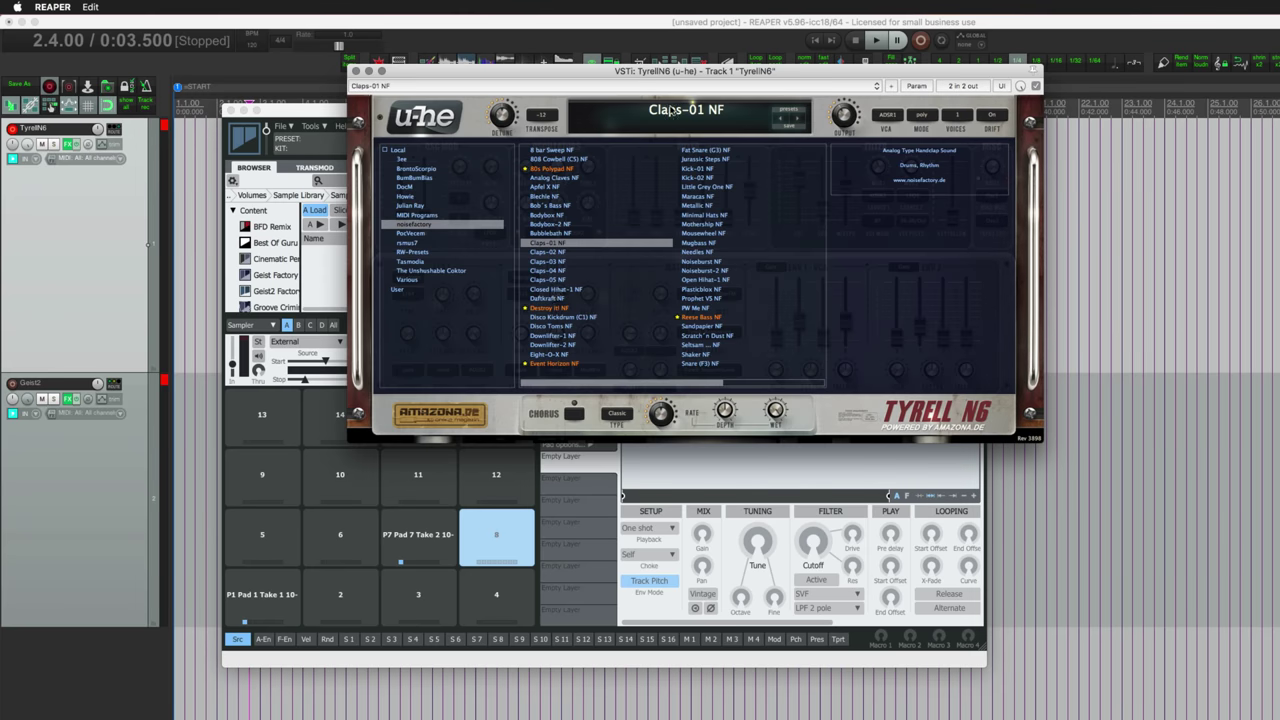
{"action": "left_click", "coordinate": [563, 271]}
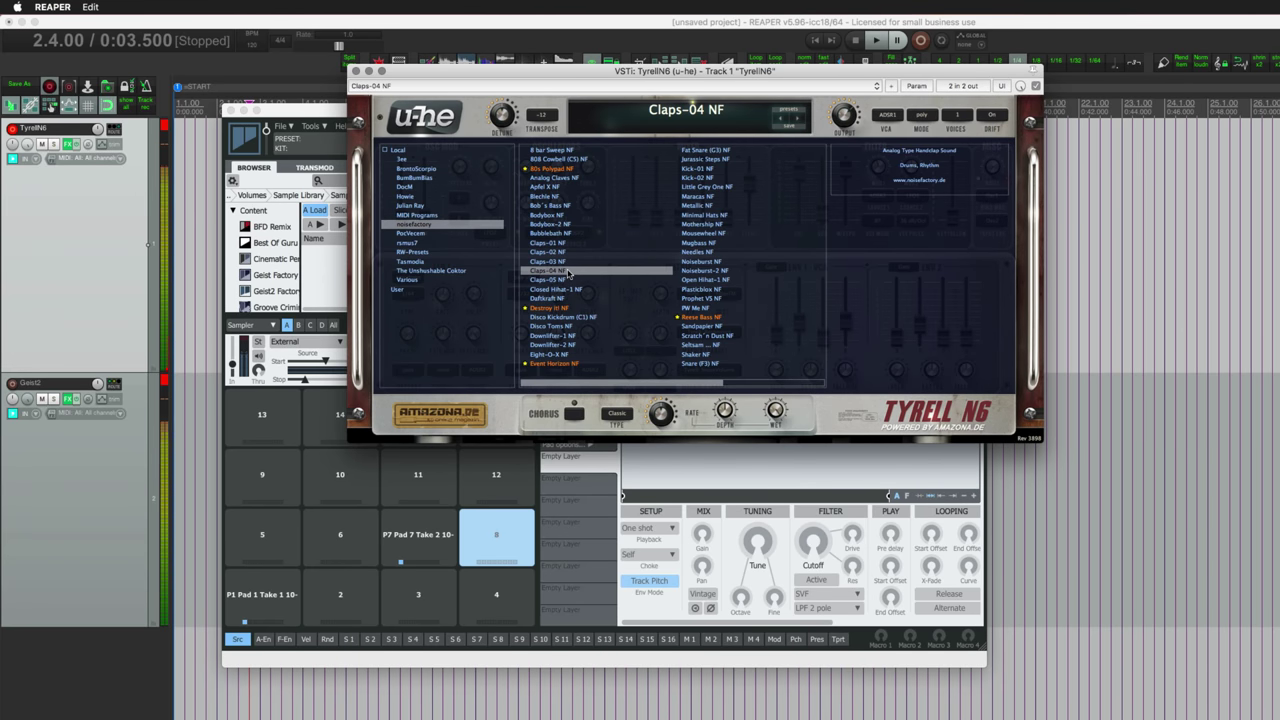
{"action": "left_click", "coordinate": [566, 263]}
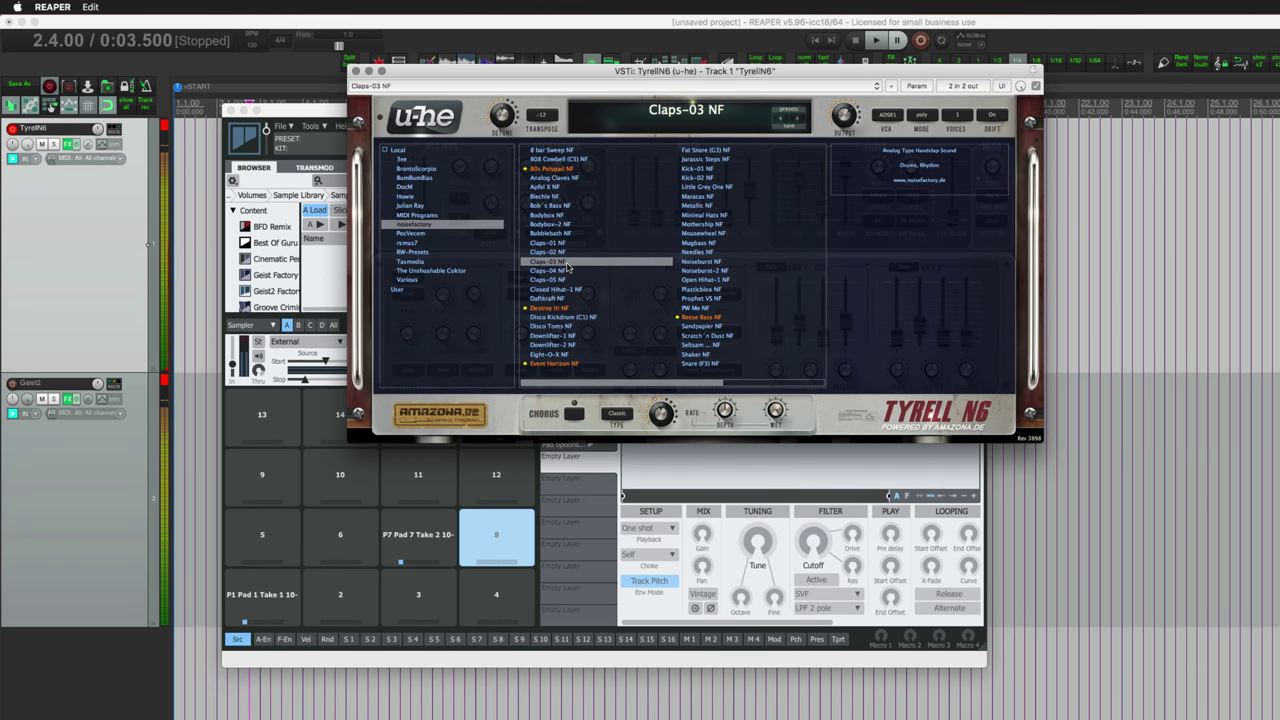
{"action": "left_click", "coordinate": [296, 116]}
{"action": "left_click", "coordinate": [524, 344]}
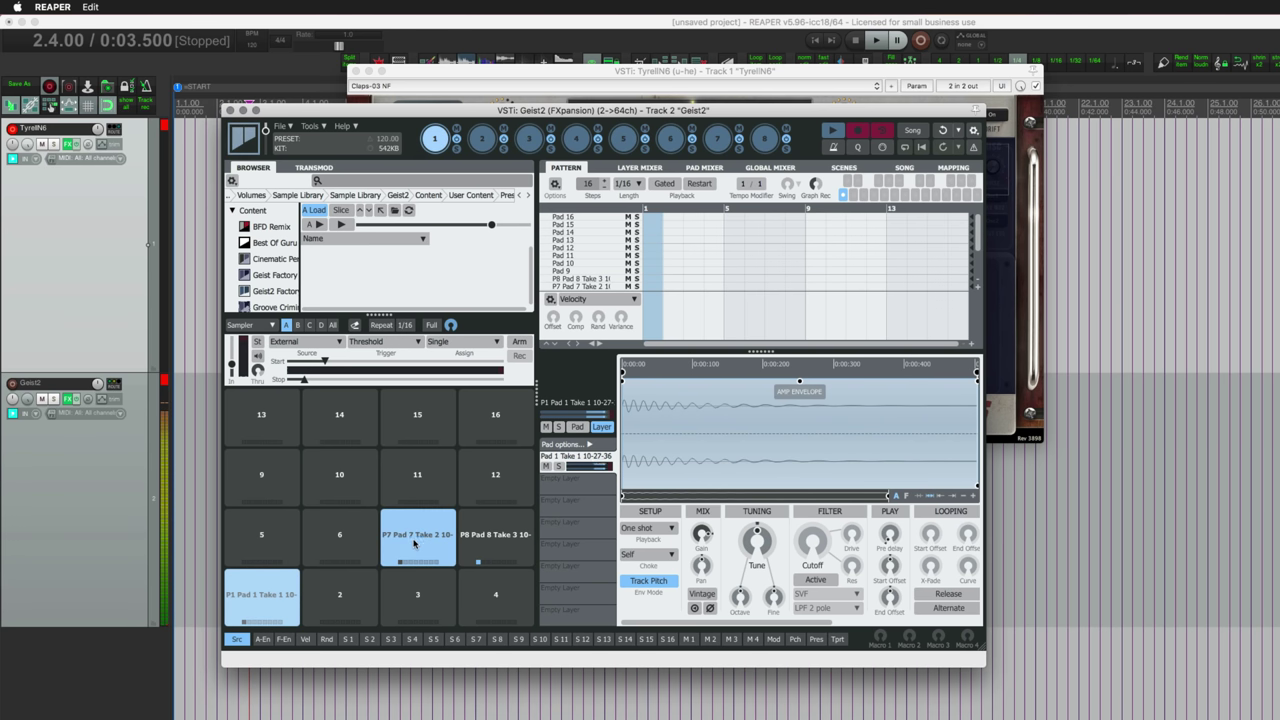
{"action": "left_click", "coordinate": [78, 262]}
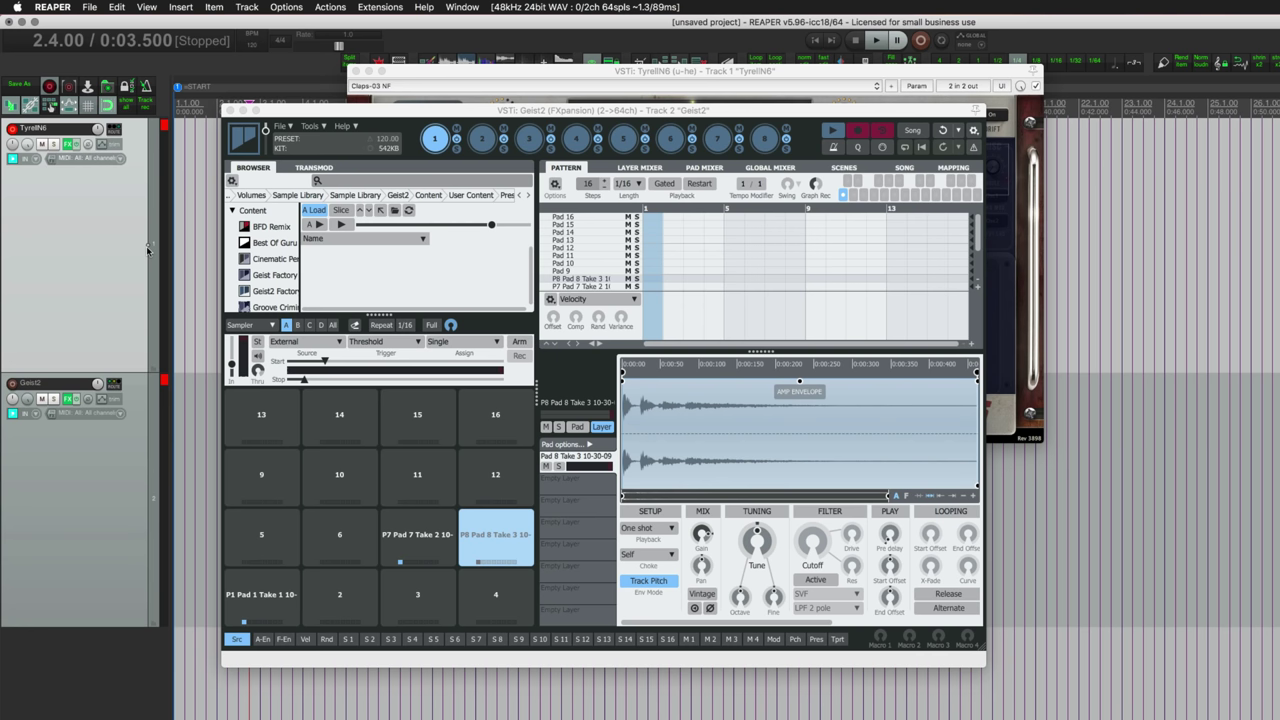
- Delete the TyrellN6 track's send to Geist2 and uncheck its Master send
{"action": "left_click", "coordinate": [115, 131]}
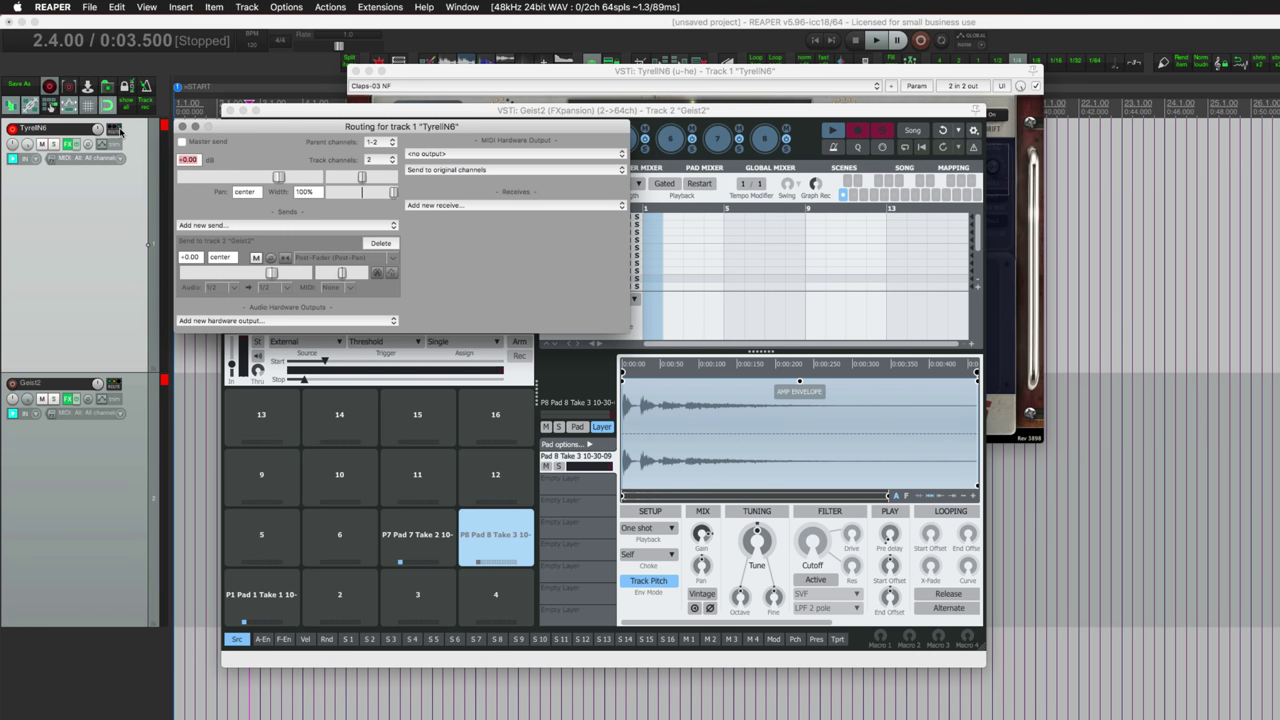
{"action": "left_click", "coordinate": [379, 244]}
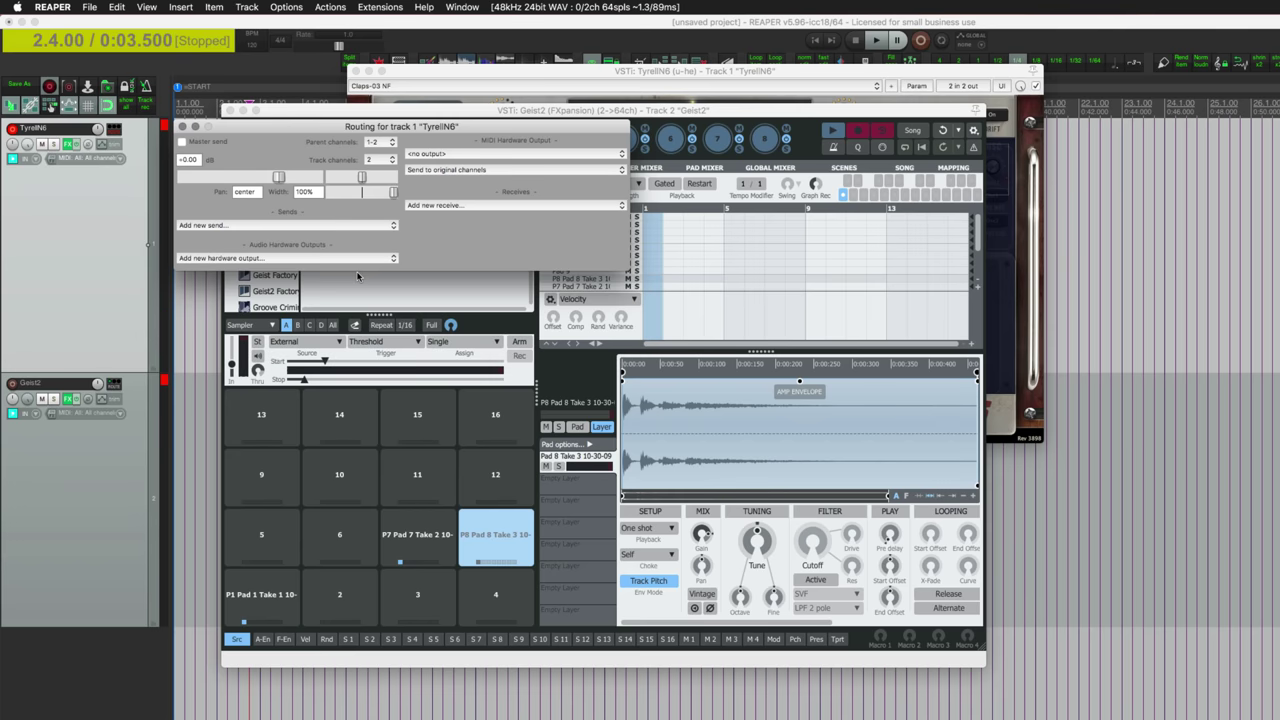
{"action": "left_click", "coordinate": [182, 142]}
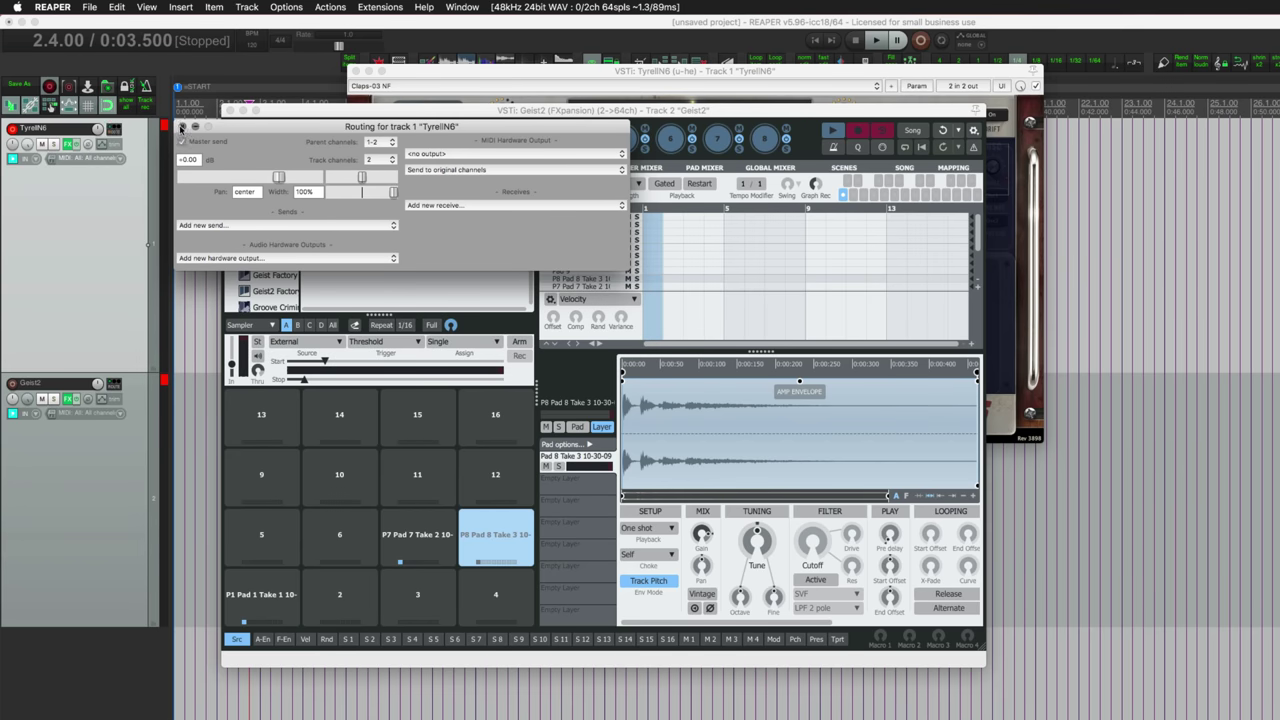
{"action": "left_click", "coordinate": [182, 127]}
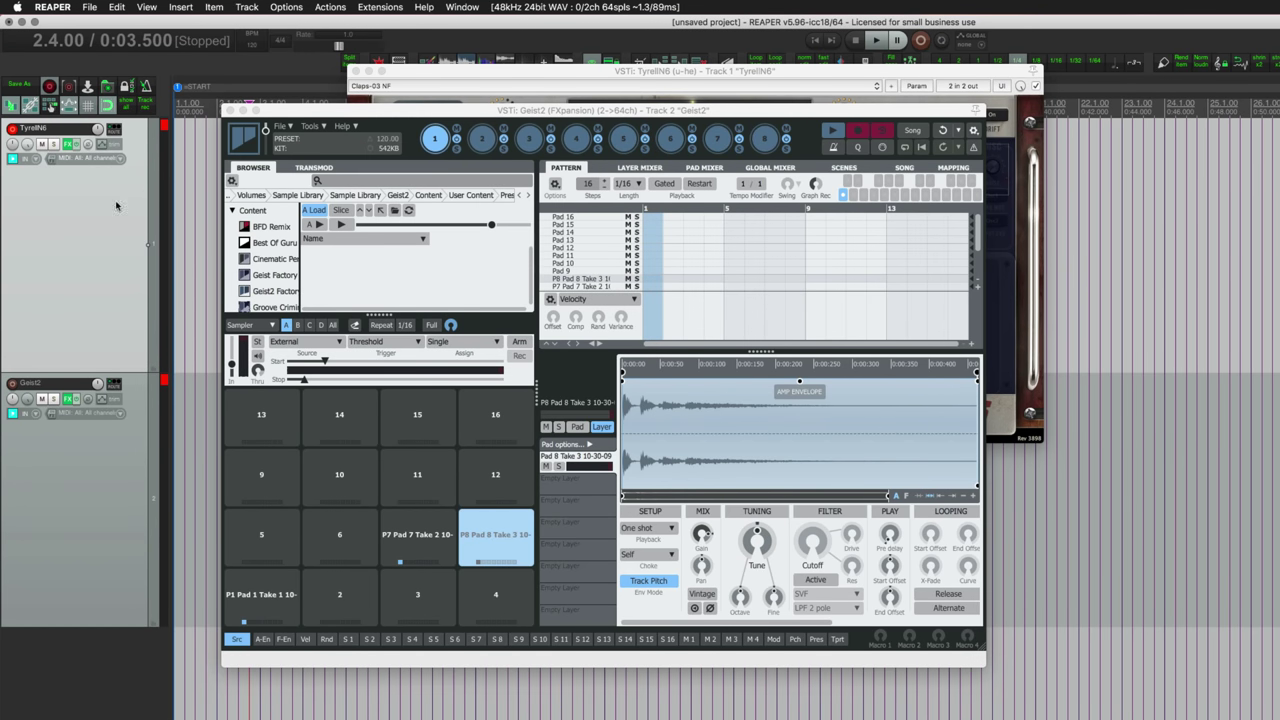
{"action": "right_click", "coordinate": [68, 145]}
{"action": "mouse_move", "coordinate": [180, 399]}
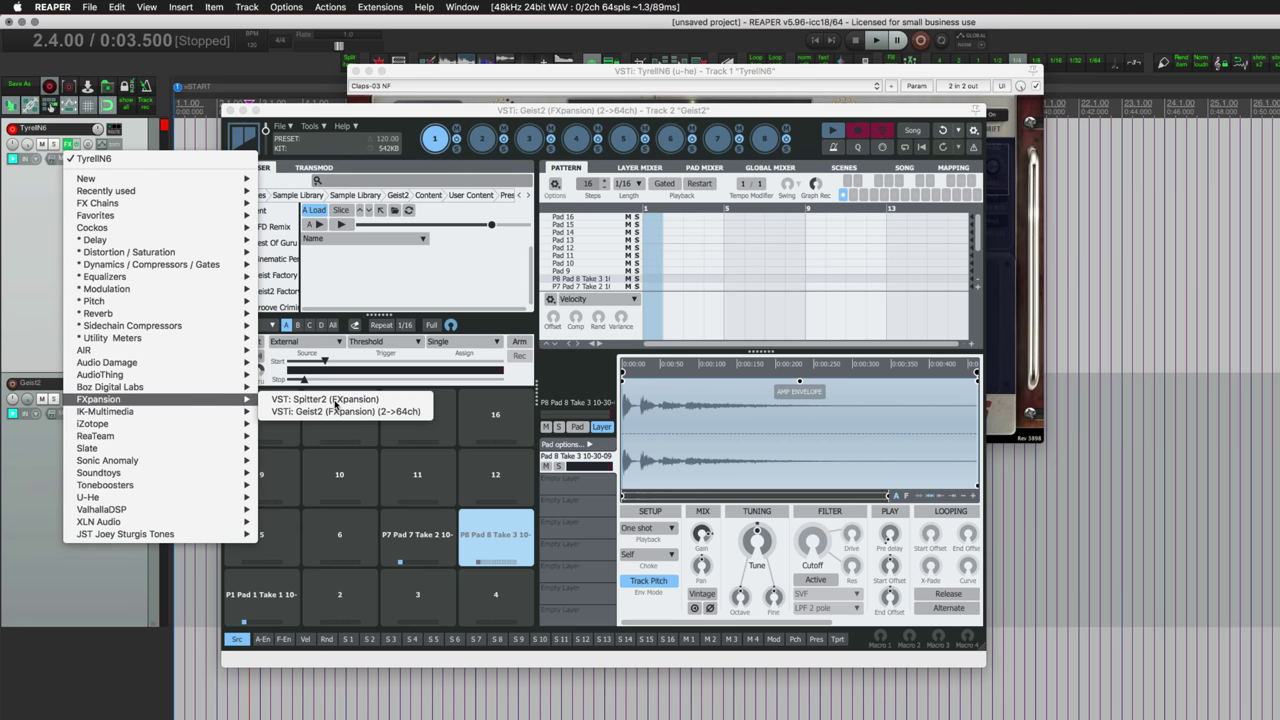
- Add FXpansion Spitter2 to the TyrellN6 track and name the instance 'sampling'
{"action": "left_click", "coordinate": [336, 401]}
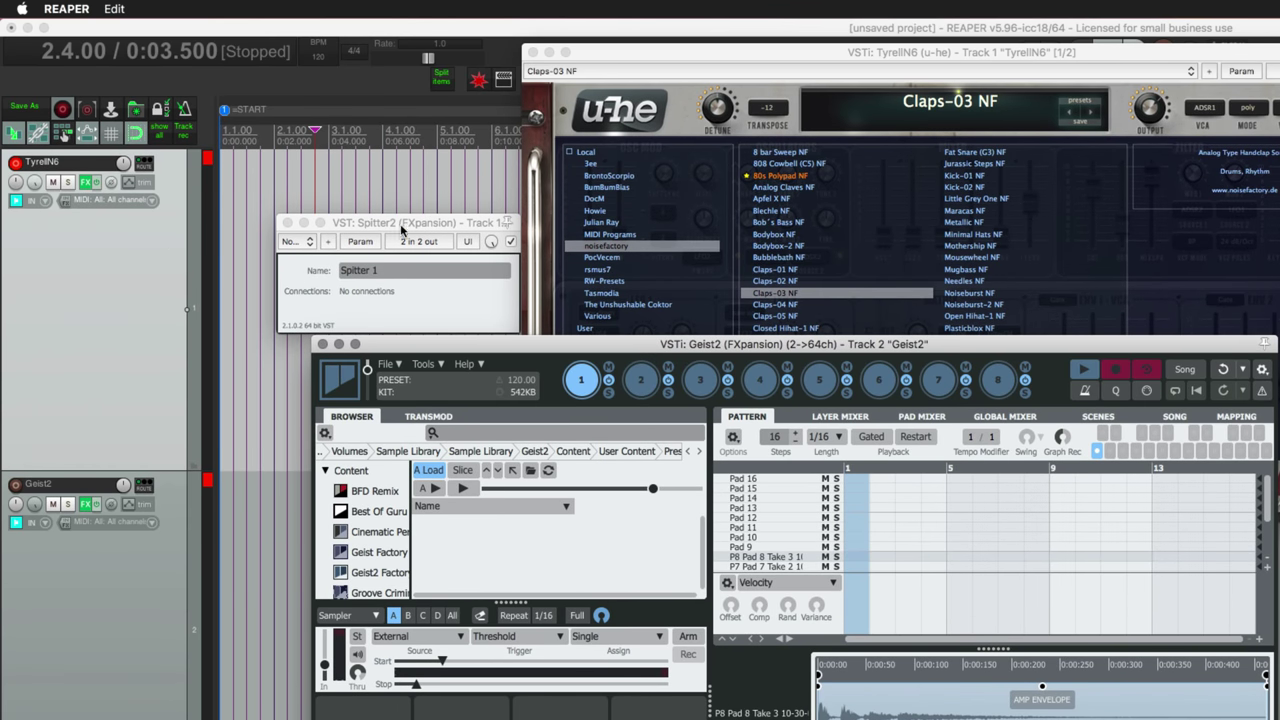
{"action": "left_click_drag", "start_coordinate": [406, 274], "coordinate": [378, 274]}
{"action": "left_click", "coordinate": [361, 279]}
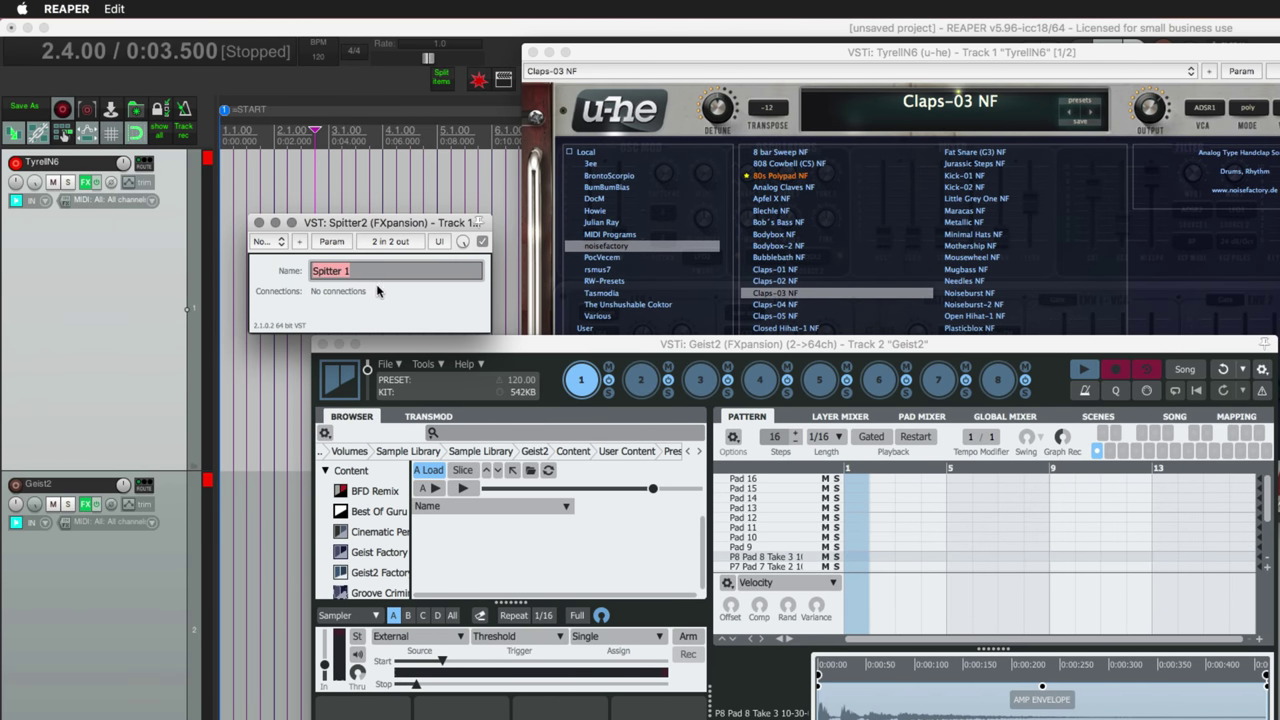
{"action": "left_click", "coordinate": [378, 291]}
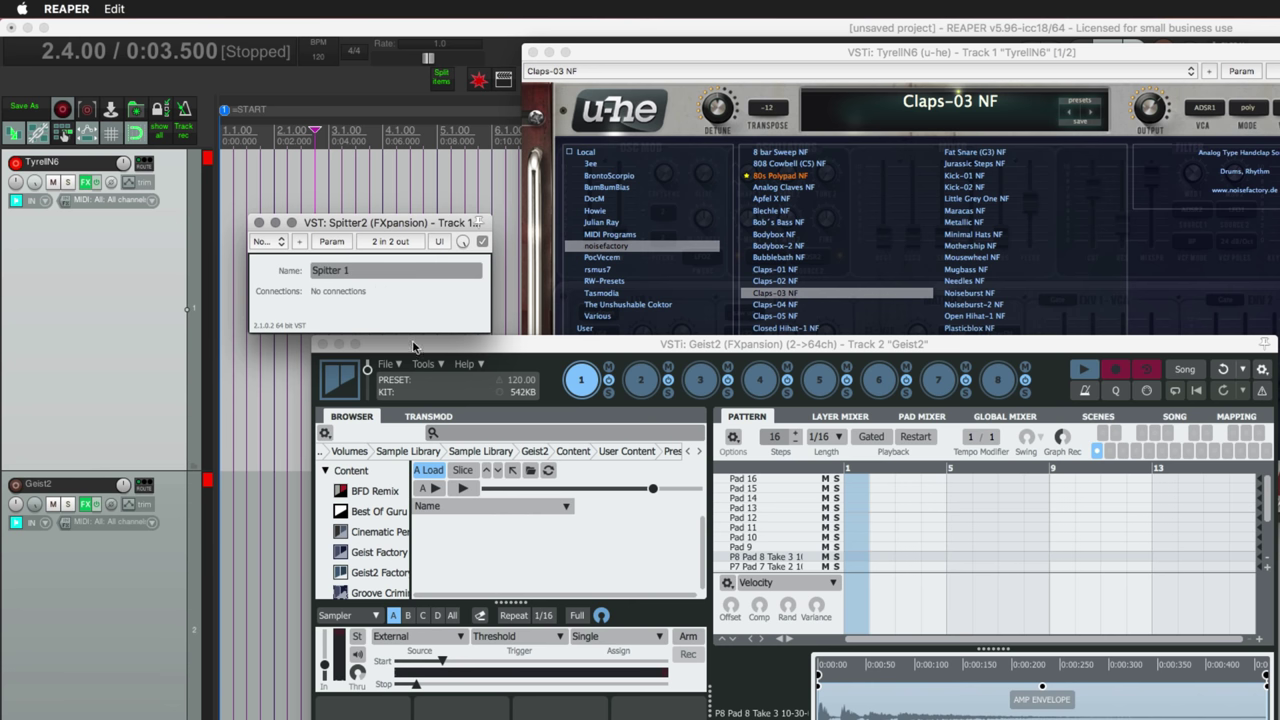
{"action": "left_click", "coordinate": [372, 270]}
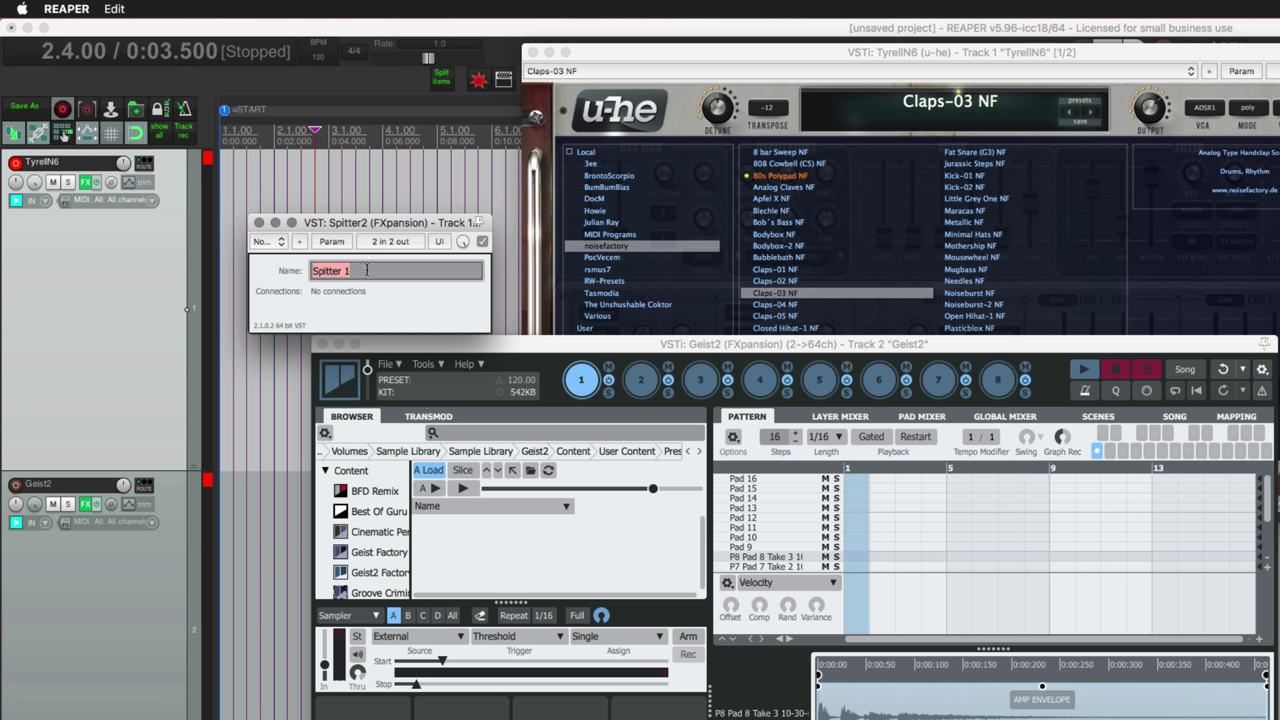
{"action": "type", "text": "sampling"}
{"action": "key", "text": "Return"}
{"action": "left_click_drag", "start_coordinate": [388, 344], "coordinate": [388, 37]}
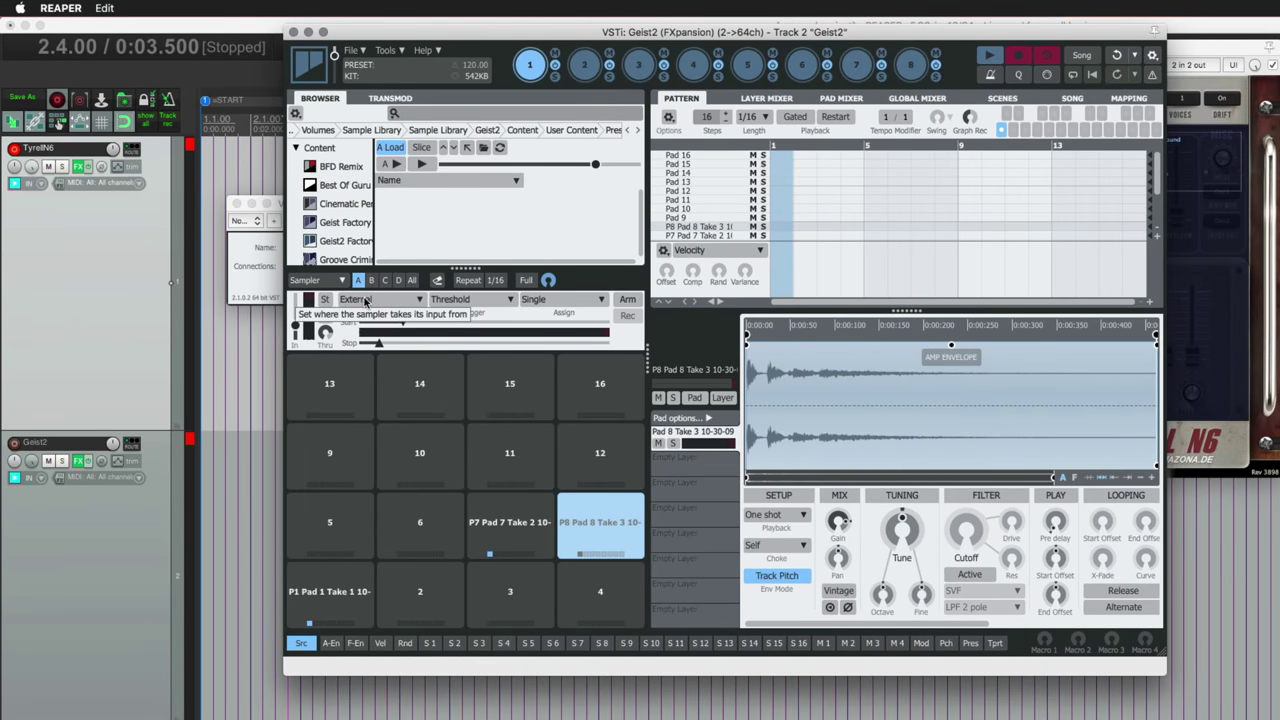
- Set Geist2's sampler source to the Spitter2 'sampling' output, then rename the instance 'George'
{"action": "left_click", "coordinate": [366, 300]}
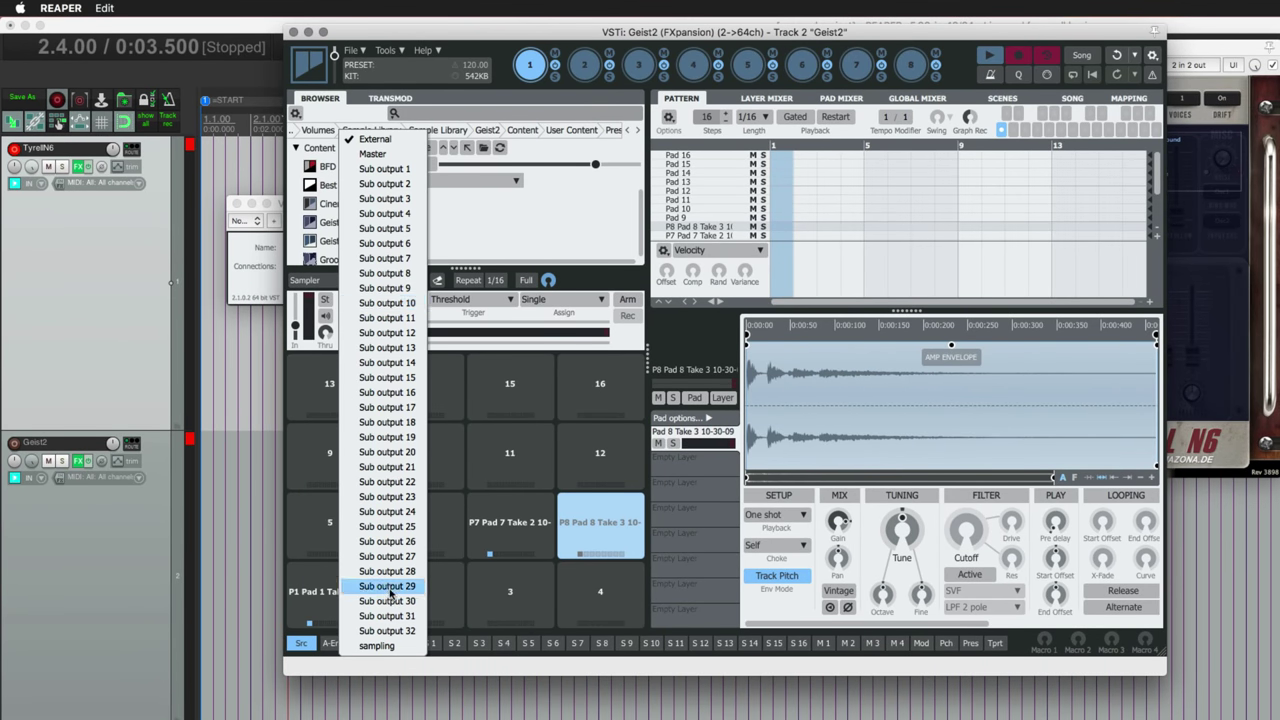
{"action": "left_click", "coordinate": [376, 646]}
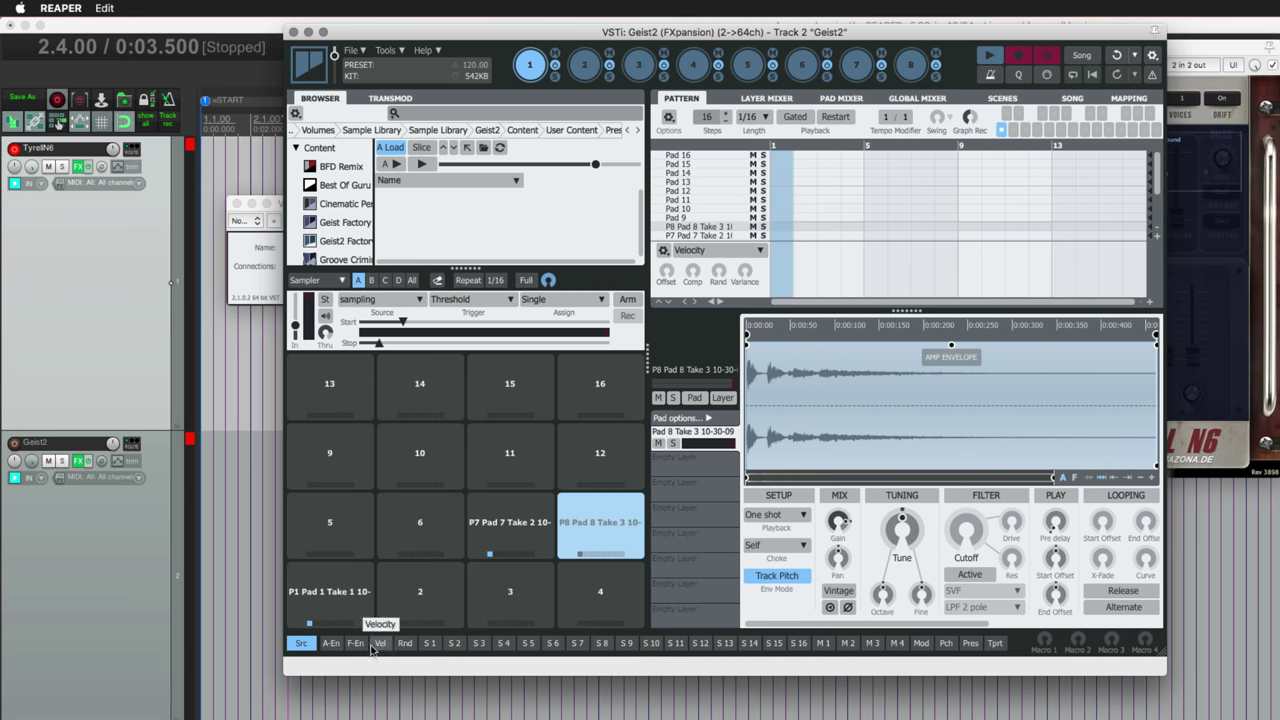
{"action": "left_click", "coordinate": [332, 250]}
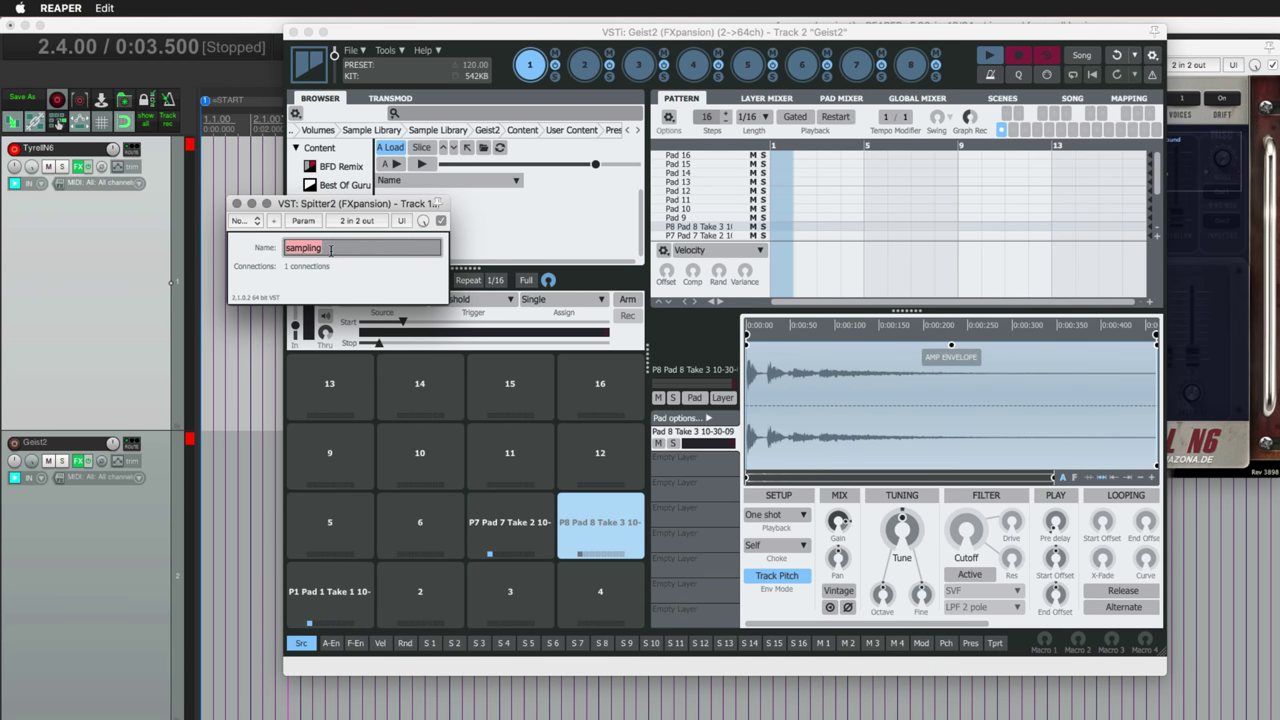
{"action": "type", "text": "George"}
{"action": "key", "text": "Return"}
{"action": "left_click", "coordinate": [363, 383]}
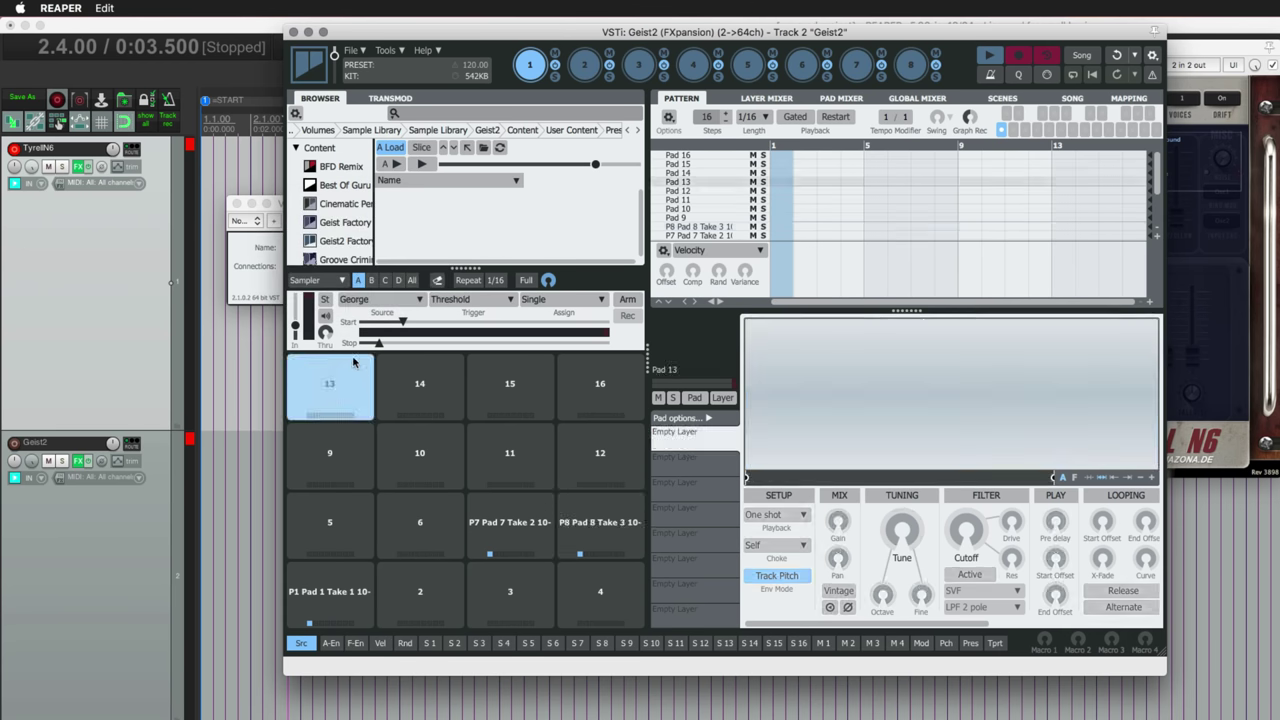
{"action": "left_click", "coordinate": [362, 304]}
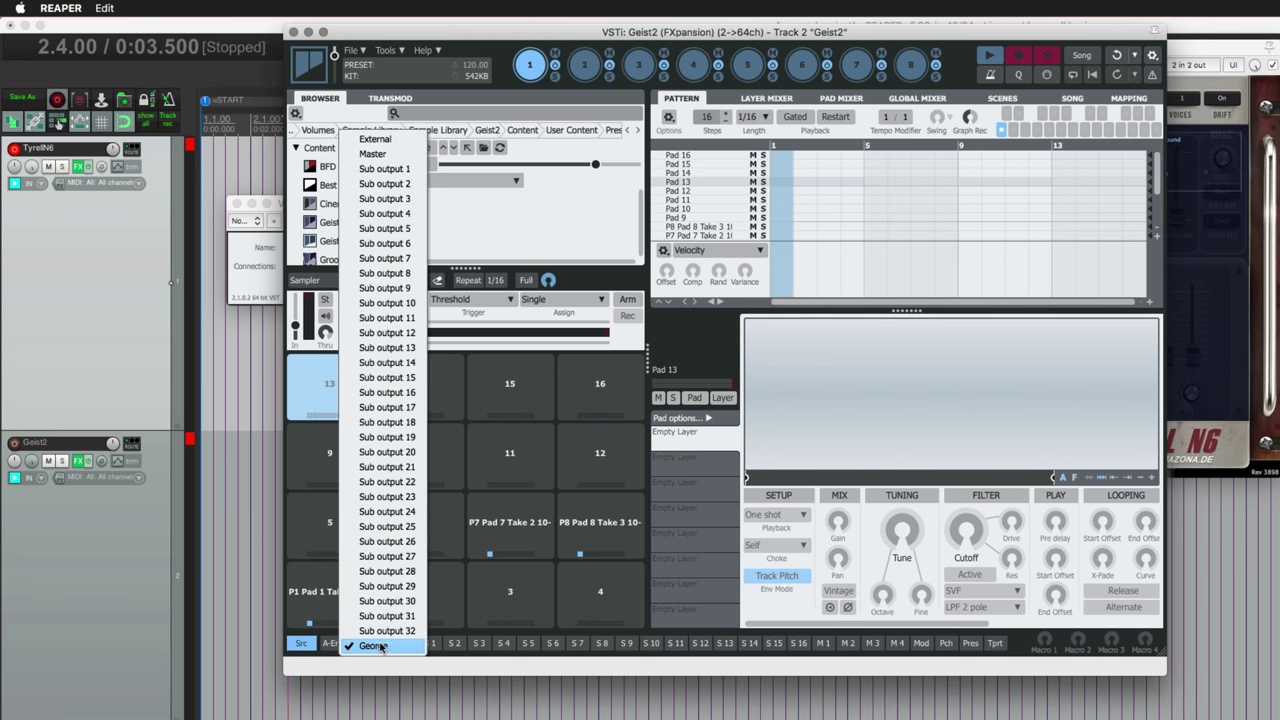
{"action": "left_click", "coordinate": [372, 646]}
- View pad 1's sample, recheck the sampler source list, and select empty pad 5
{"action": "left_click", "coordinate": [318, 594]}
{"action": "left_click", "coordinate": [246, 261]}
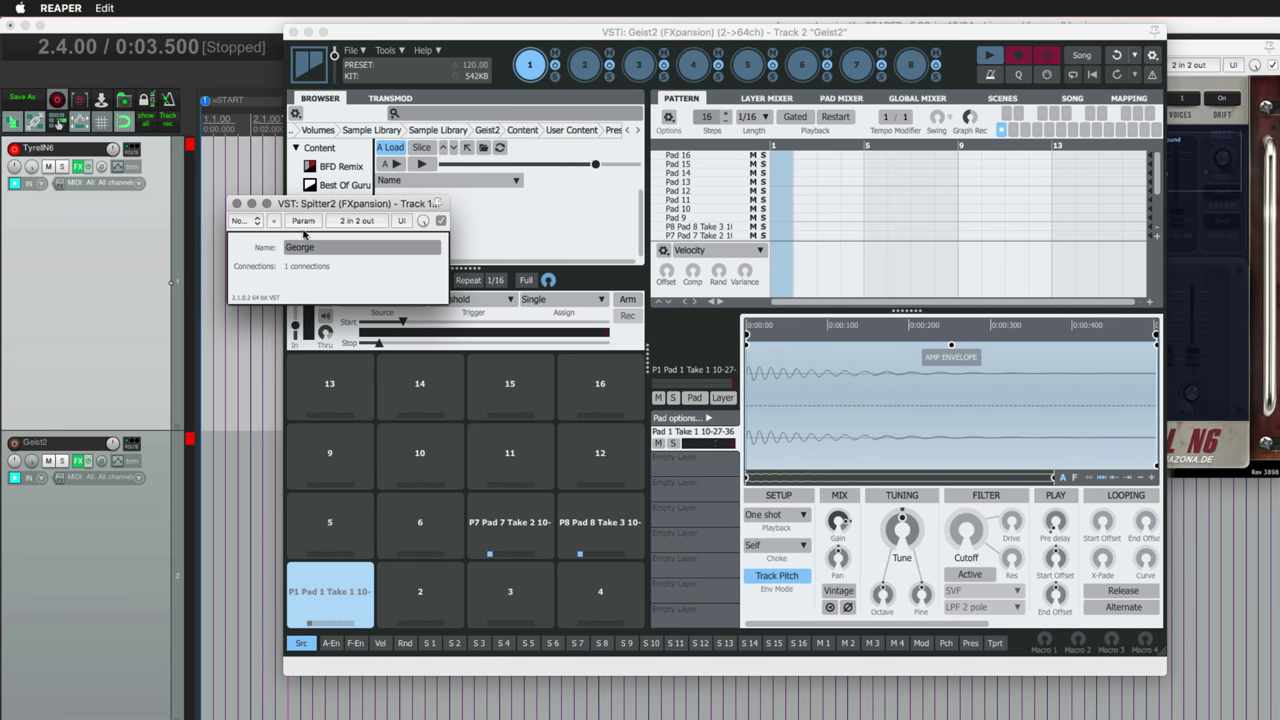
{"action": "left_click_drag", "start_coordinate": [316, 205], "coordinate": [266, 205]}
{"action": "left_click", "coordinate": [362, 301]}
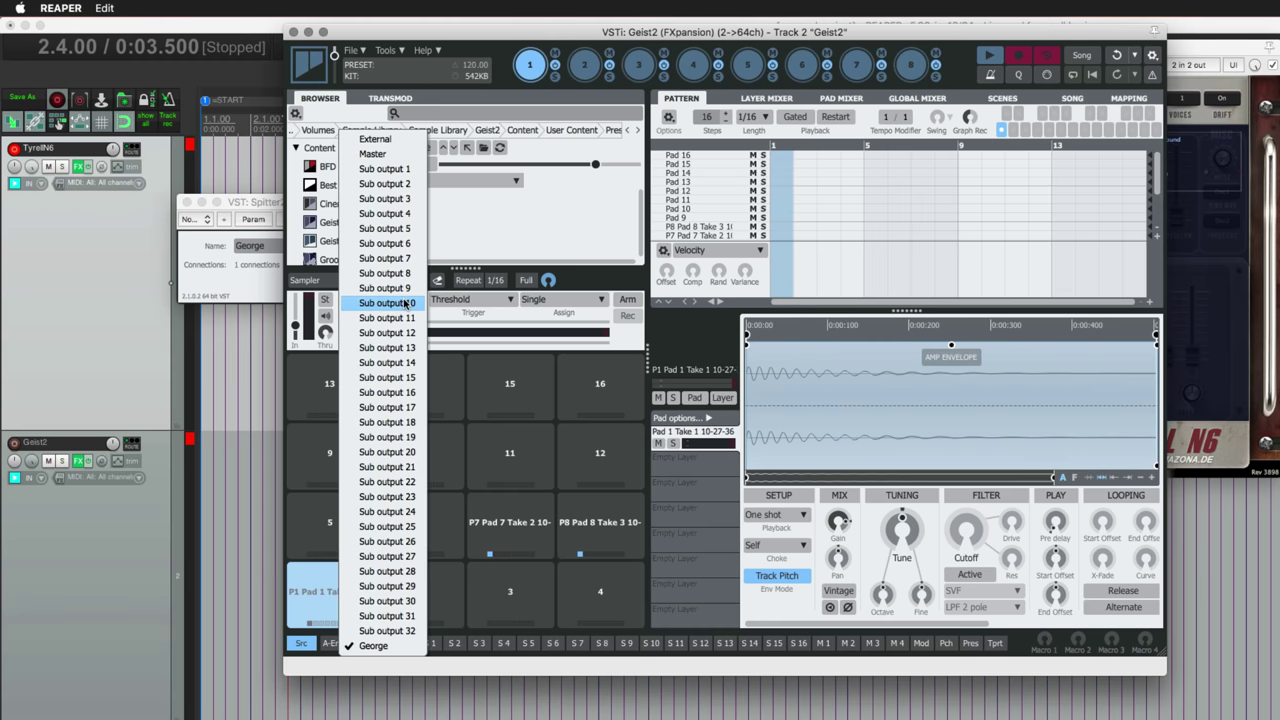
{"action": "left_click", "coordinate": [344, 630]}
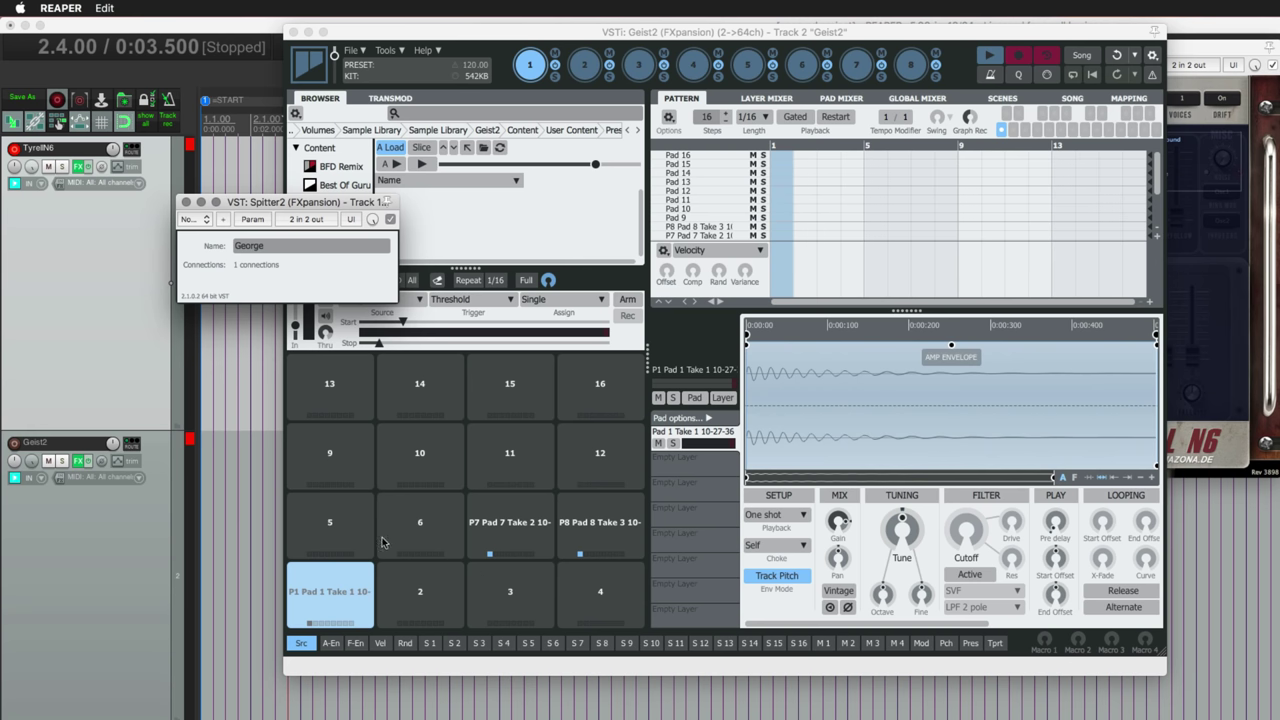
{"action": "left_click", "coordinate": [342, 522]}
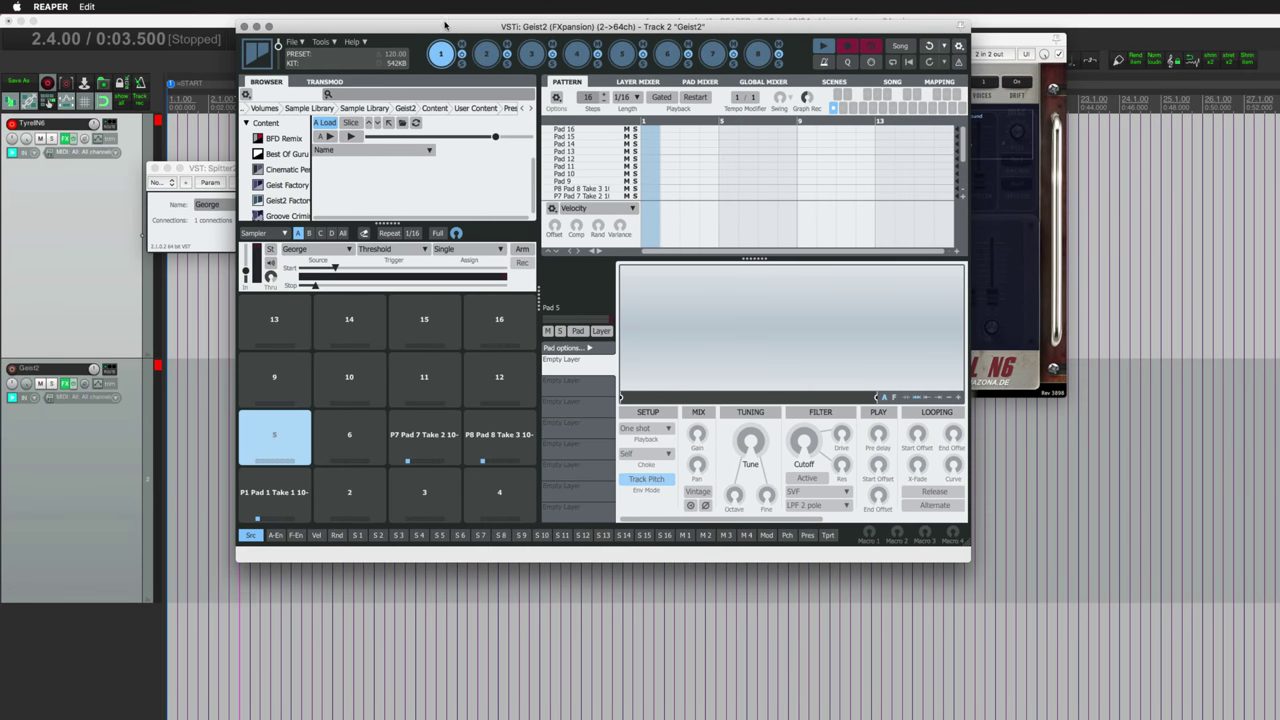
{"action": "left_click_drag", "start_coordinate": [445, 24], "coordinate": [470, 137]}
- Record TyrellN6's Fat Snare (G3) NF preset into Geist2 pad 5
{"action": "left_click", "coordinate": [757, 118]}
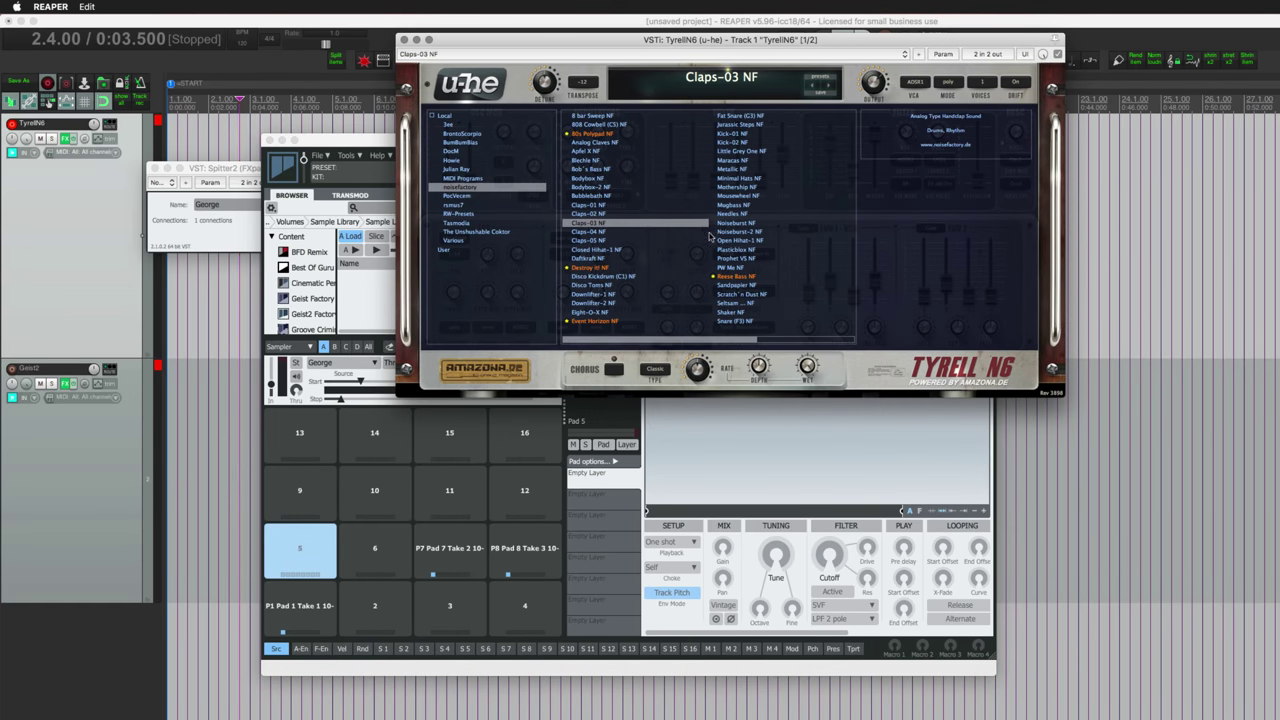
{"action": "left_click", "coordinate": [741, 117]}
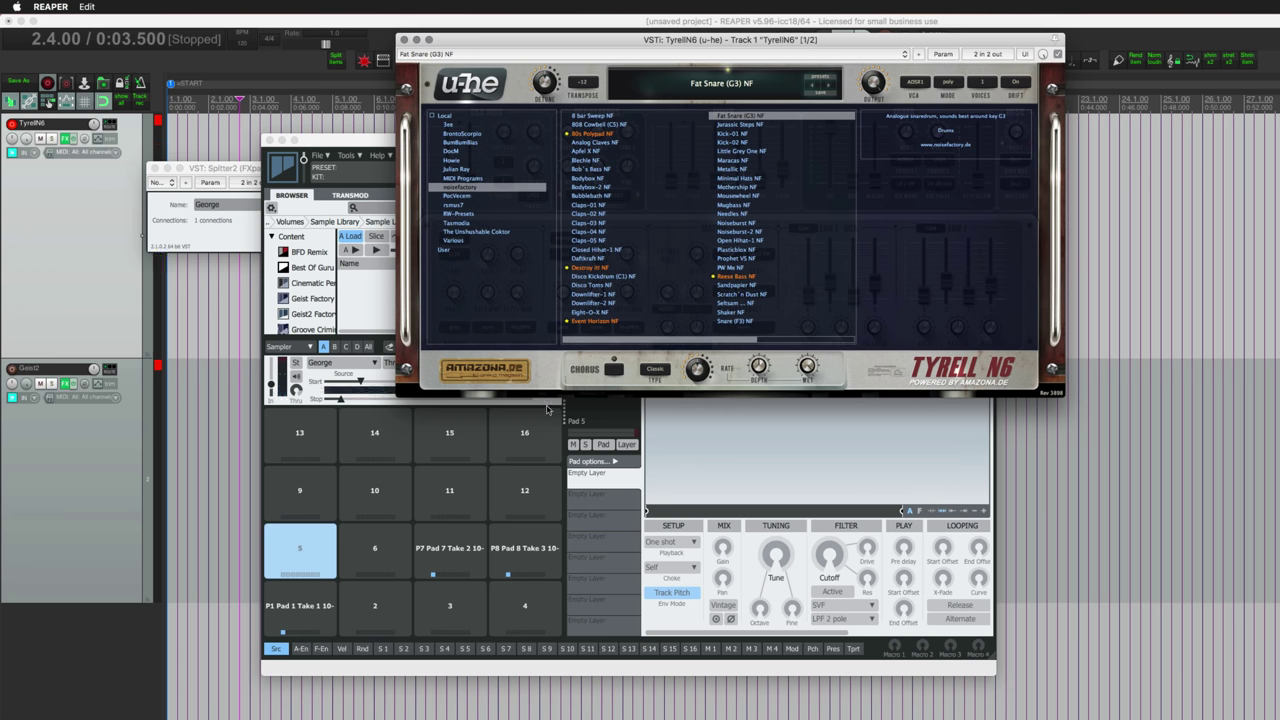
{"action": "left_click", "coordinate": [547, 408]}
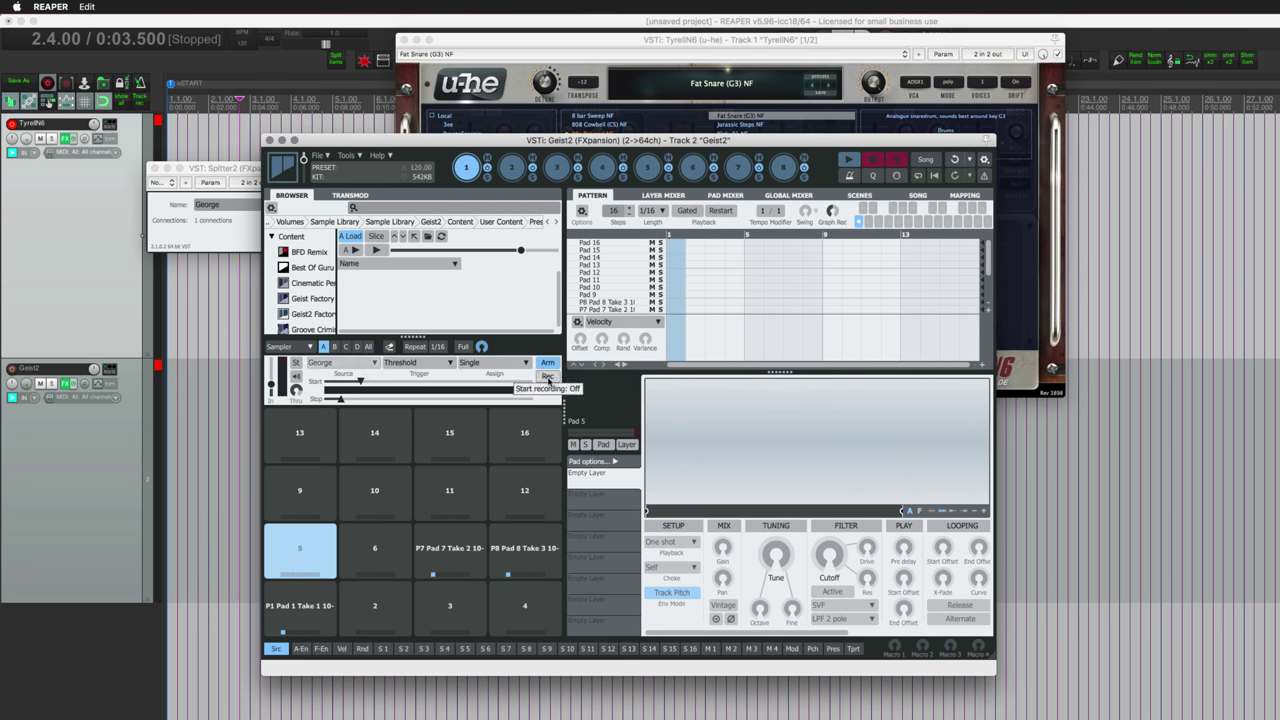
{"action": "left_click", "coordinate": [548, 379]}
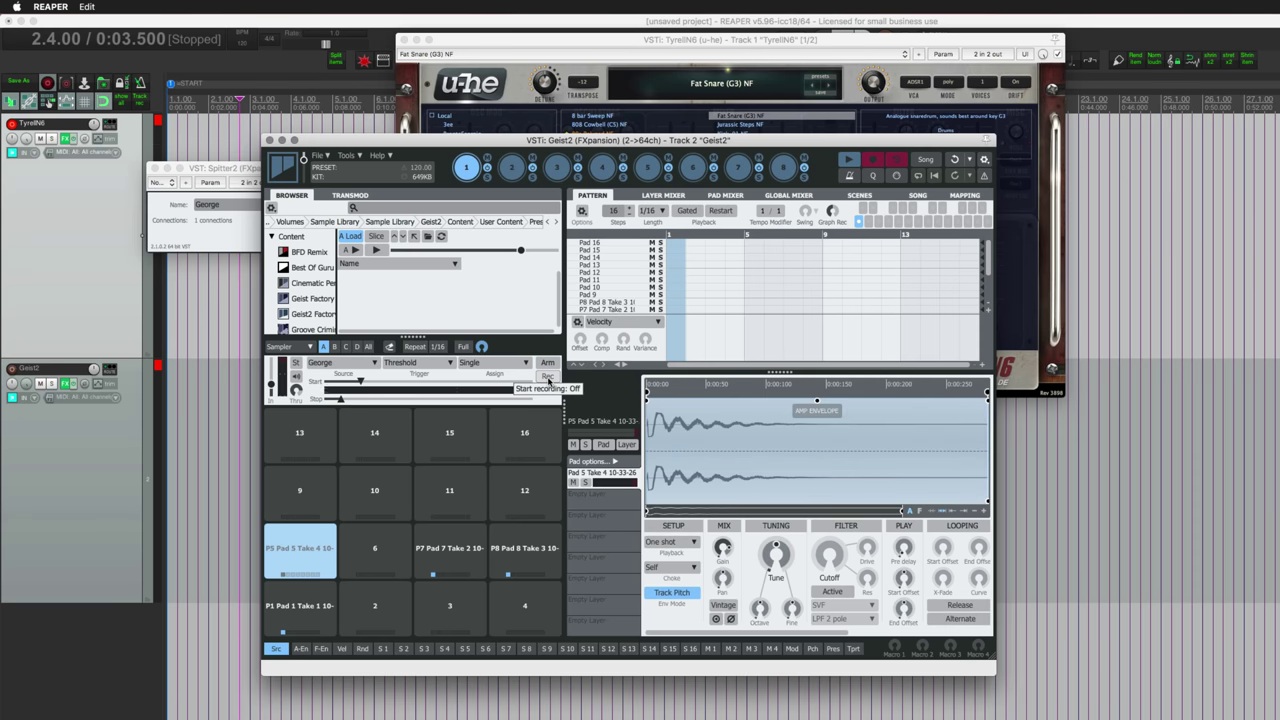
- Audition the samples on pads 1, 5, 7 and 8, then select pad 6
{"action": "left_click", "coordinate": [300, 600]}
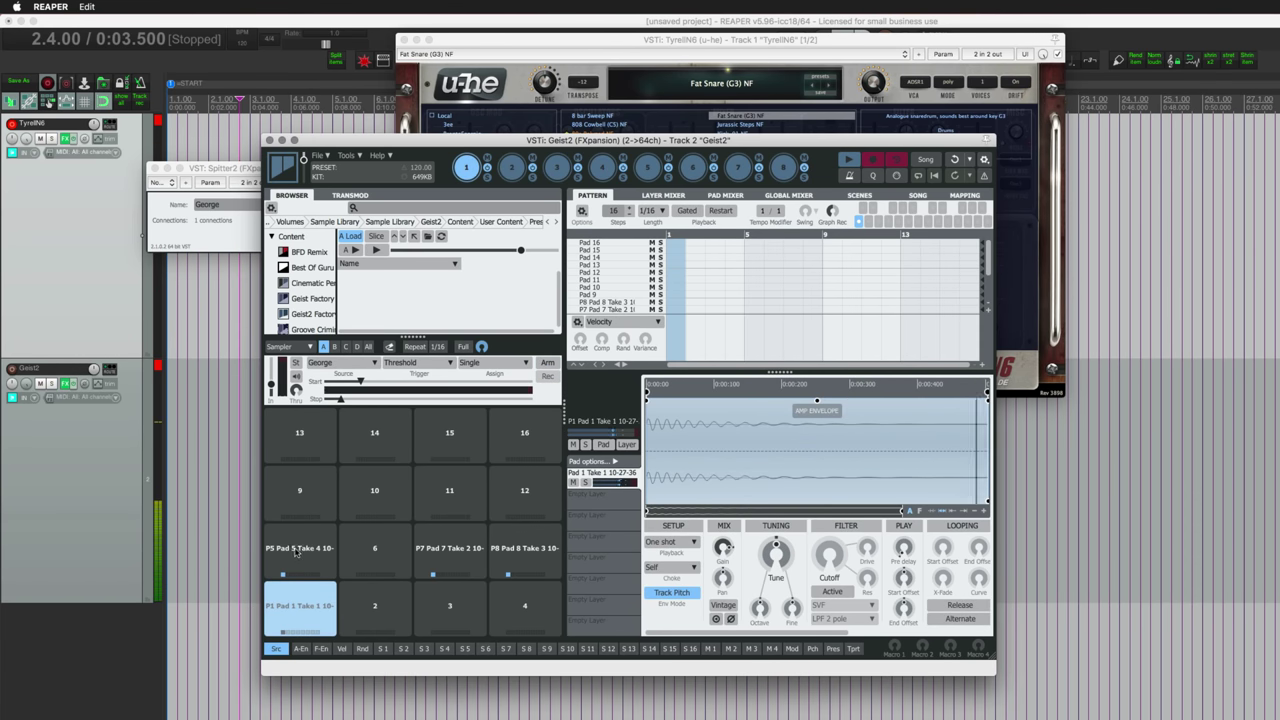
{"action": "left_click", "coordinate": [296, 553]}
{"action": "left_click", "coordinate": [450, 550]}
{"action": "left_click", "coordinate": [525, 550]}
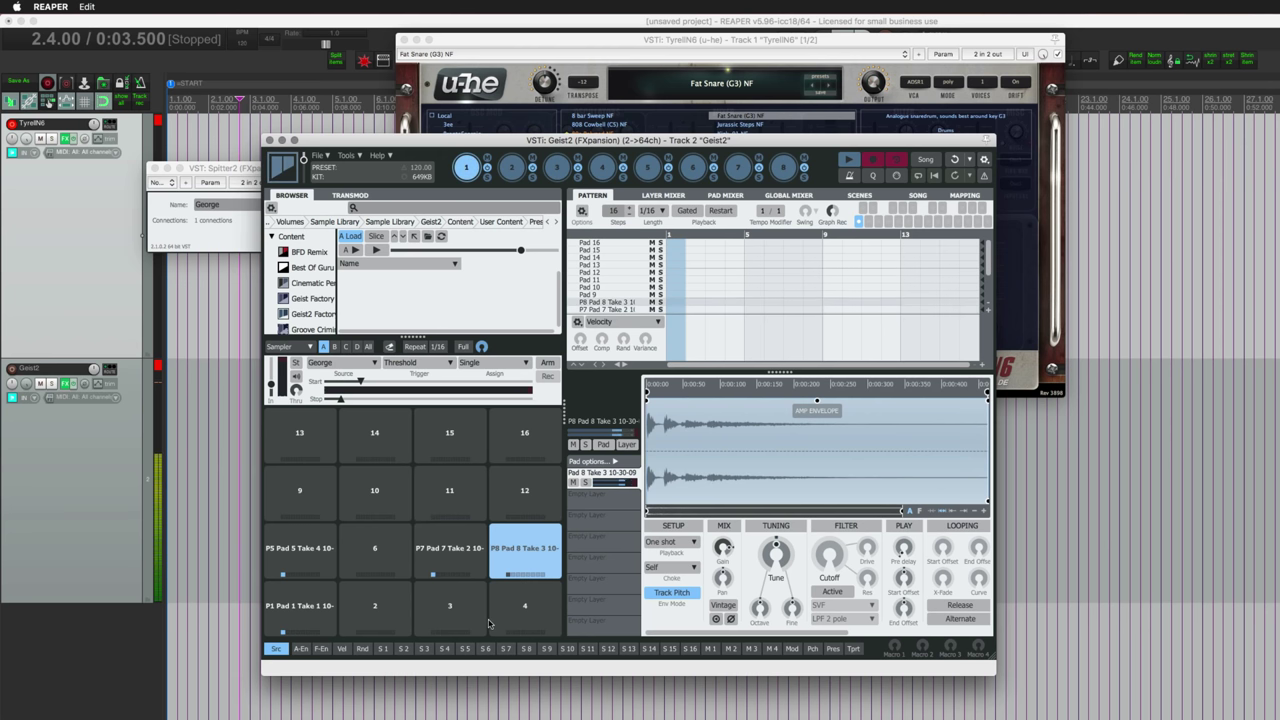
{"action": "left_click", "coordinate": [374, 545]}
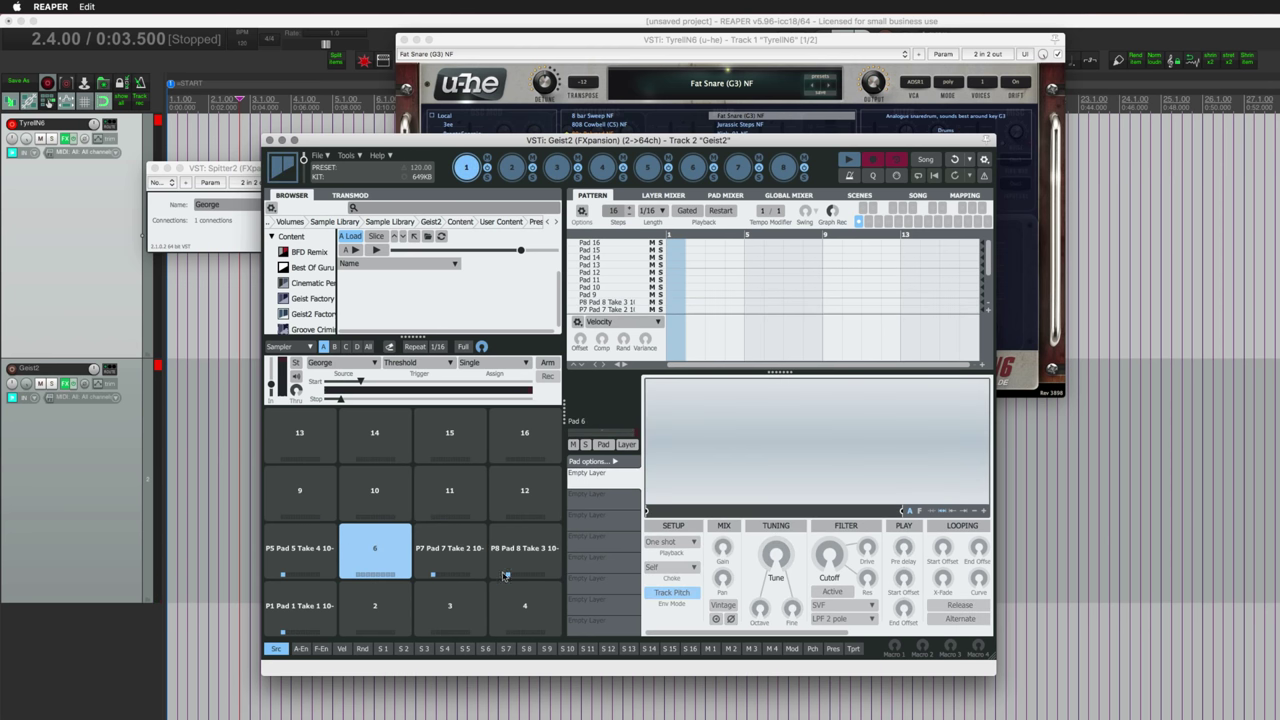
- Record TyrellN6's Closed Hihat-1 NF into pad 9 and expand the pattern grid
{"action": "left_click", "coordinate": [296, 486]}
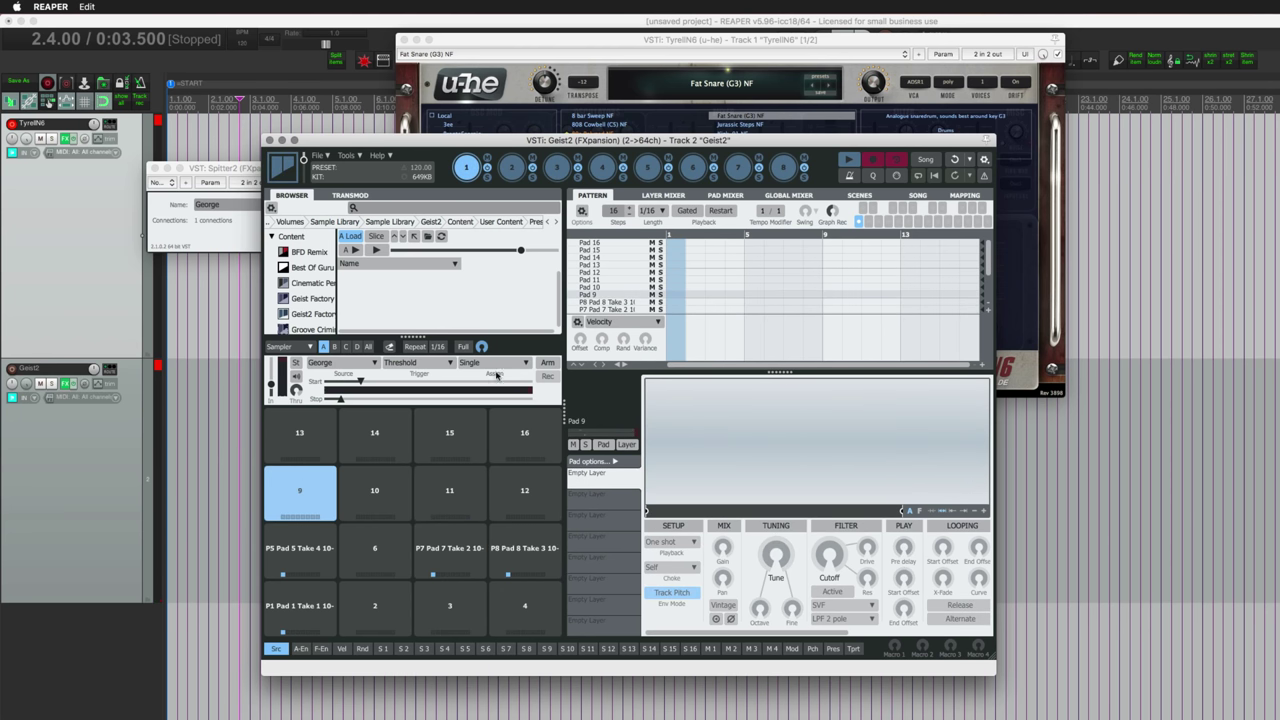
{"action": "left_click", "coordinate": [663, 70]}
{"action": "left_click", "coordinate": [600, 250]}
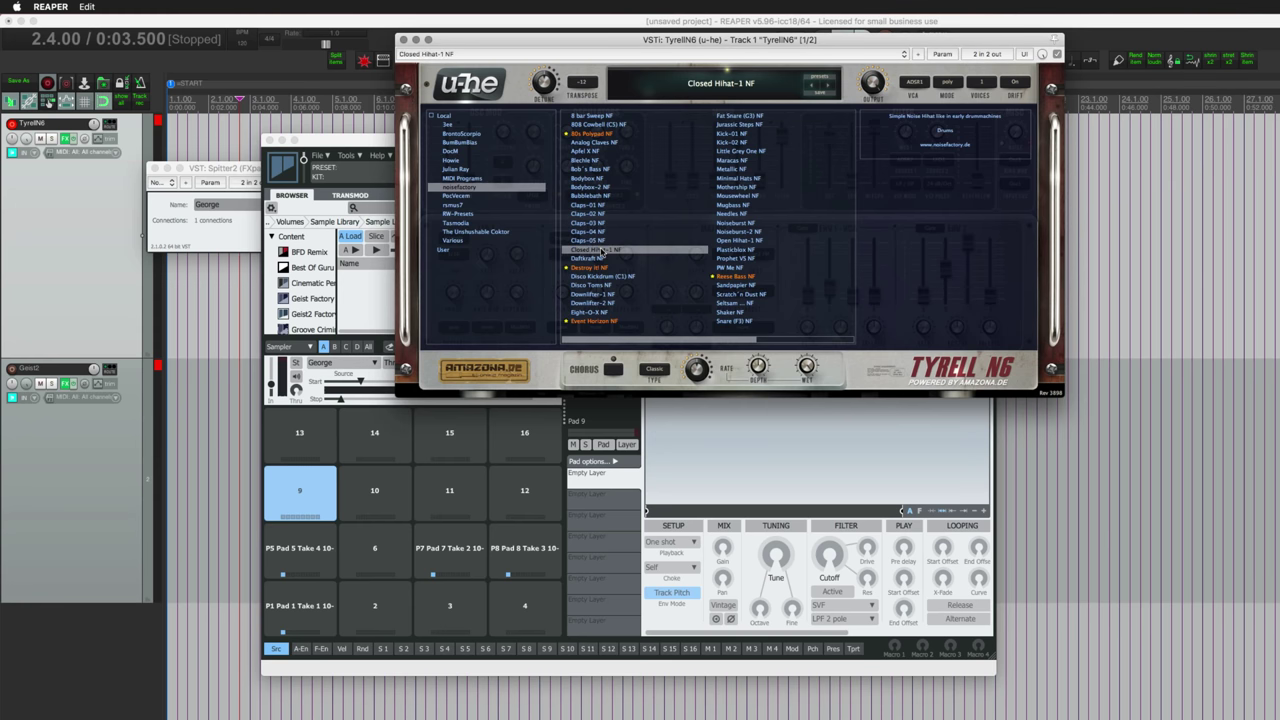
{"action": "left_click", "coordinate": [546, 407]}
{"action": "left_click", "coordinate": [549, 366]}
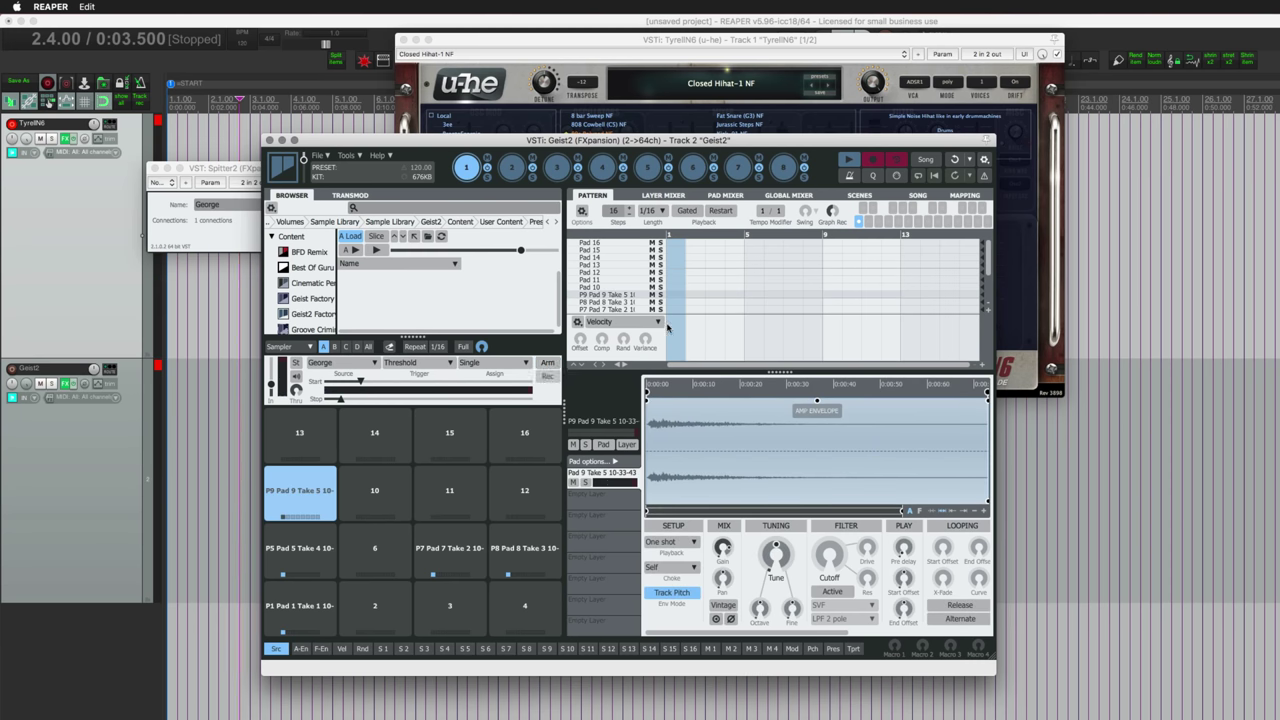
{"action": "left_click", "coordinate": [779, 372]}
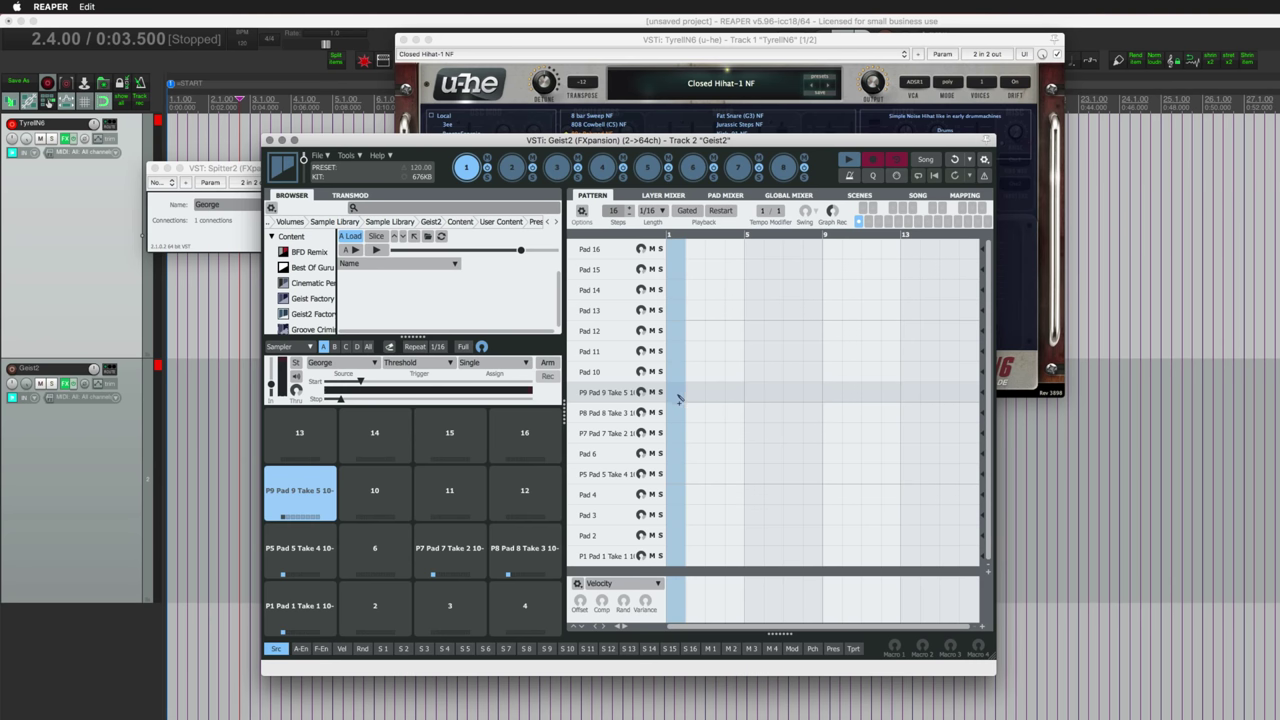
- Program pad 9 on every step, pad 1 on 1/9, pads 5/8 on 5, pads 5/7 on 13, and audition
{"action": "left_click_drag", "start_coordinate": [678, 397], "coordinate": [972, 393]}
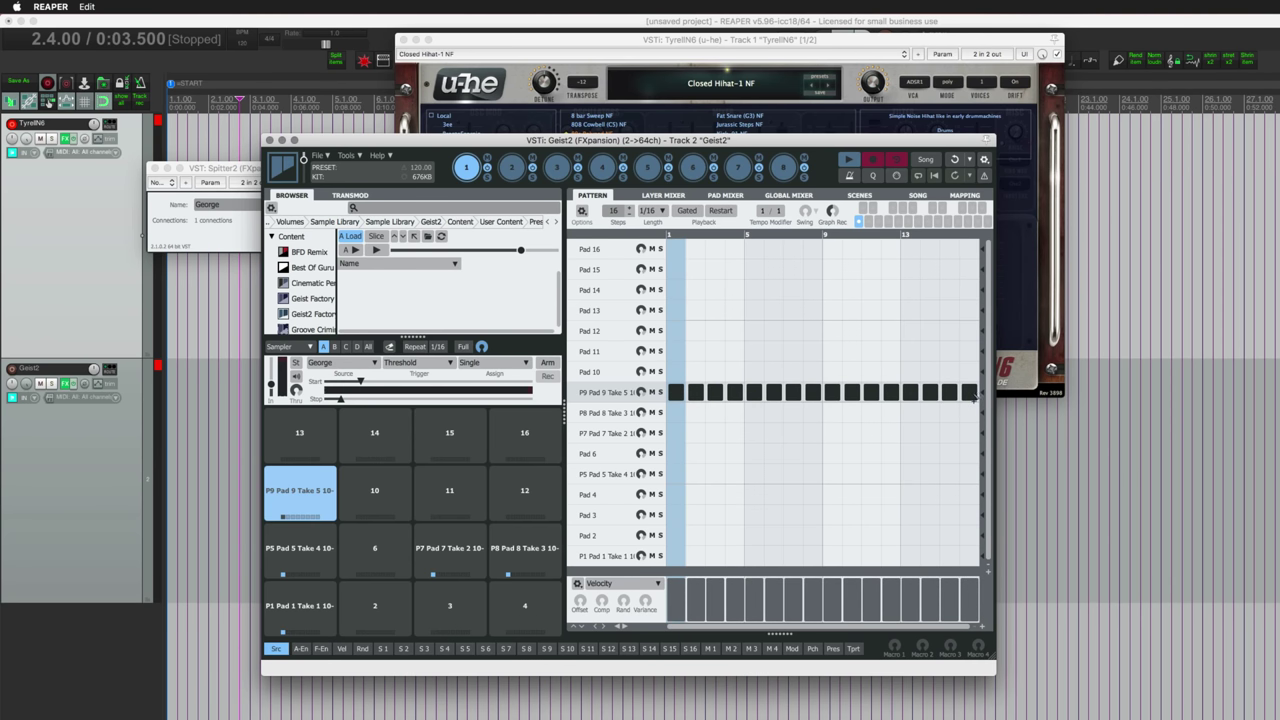
{"action": "left_click", "coordinate": [677, 557]}
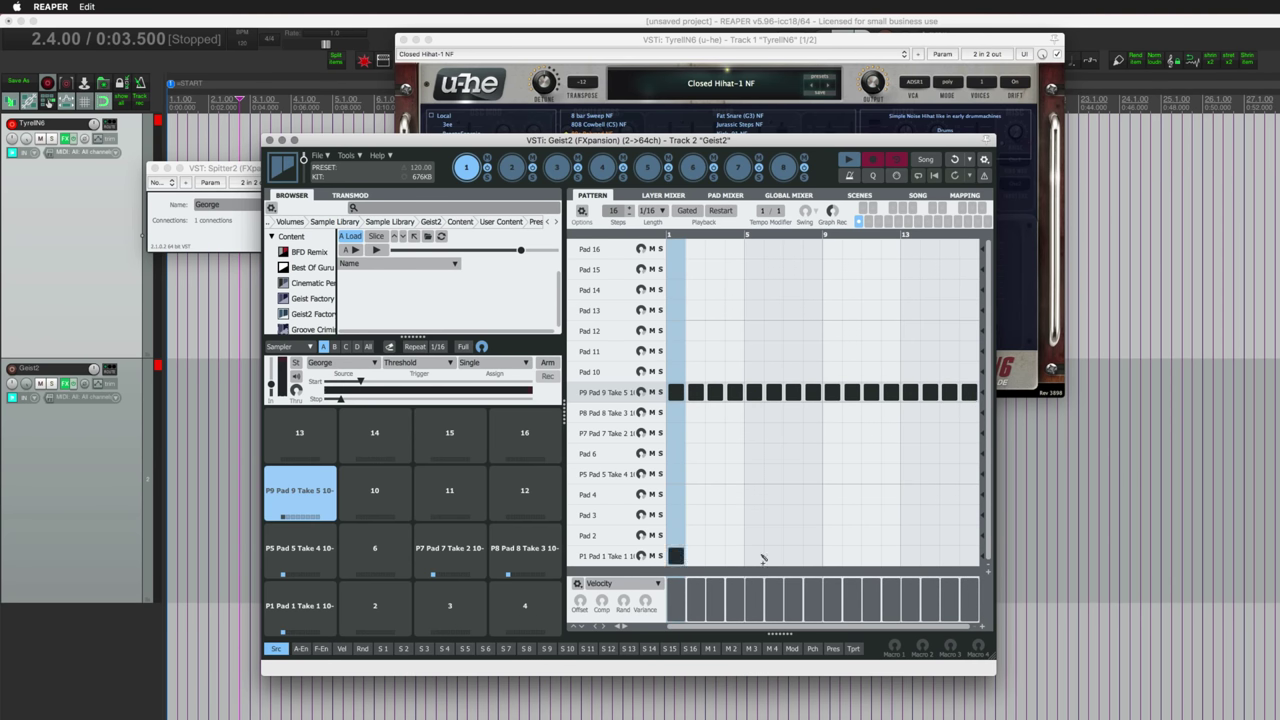
{"action": "left_click", "coordinate": [832, 556]}
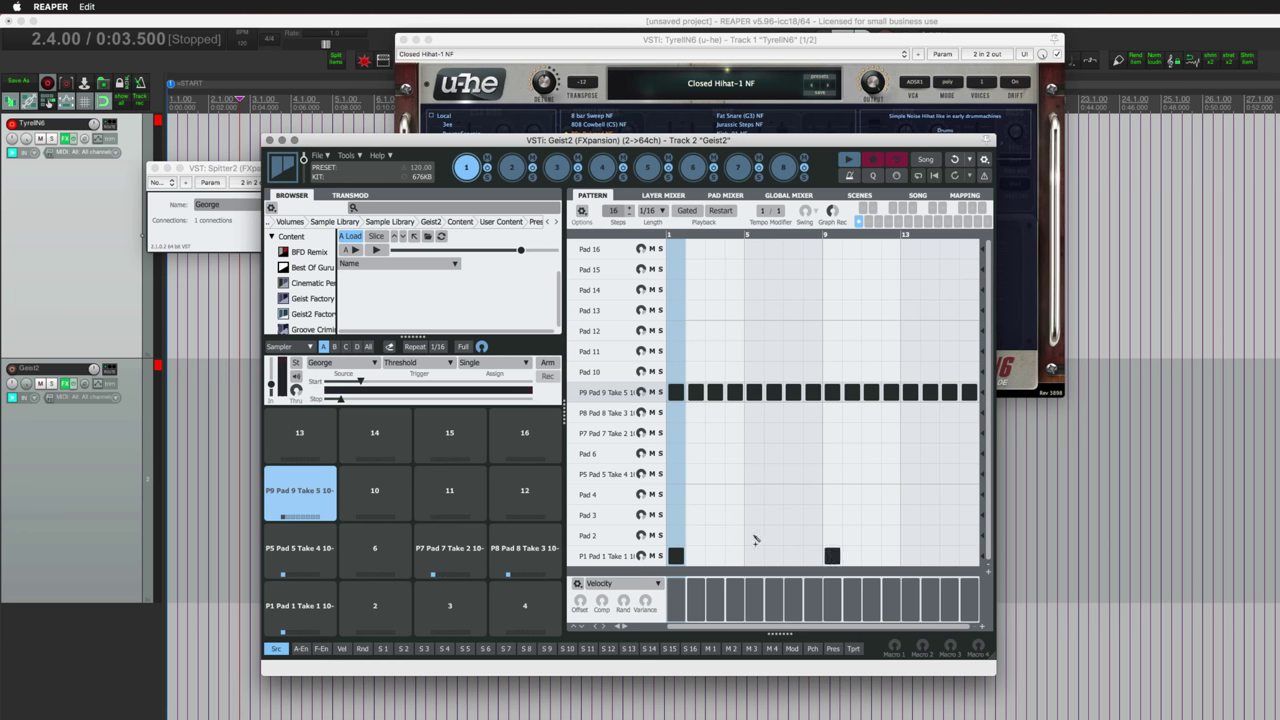
{"action": "left_click", "coordinate": [754, 474]}
{"action": "left_click", "coordinate": [910, 474]}
{"action": "left_click", "coordinate": [910, 433]}
{"action": "left_click", "coordinate": [754, 412]}
{"action": "left_click", "coordinate": [848, 159]}
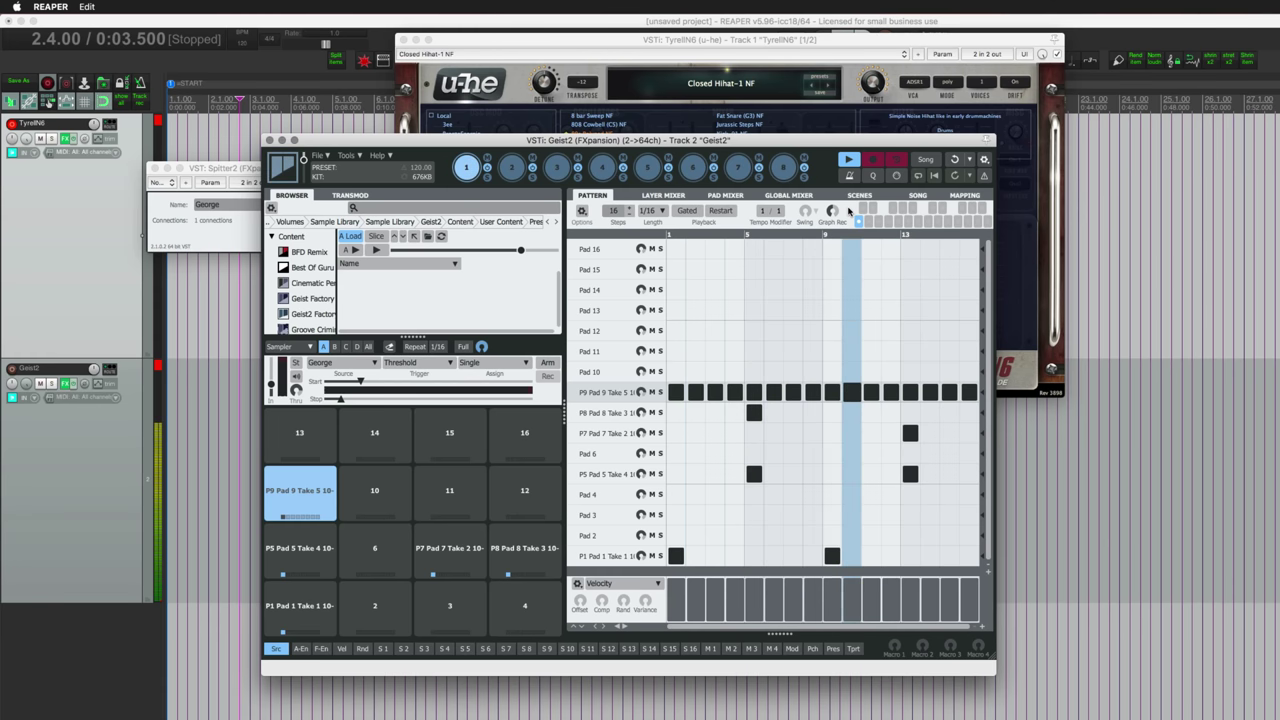
{"action": "left_click", "coordinate": [848, 159]}
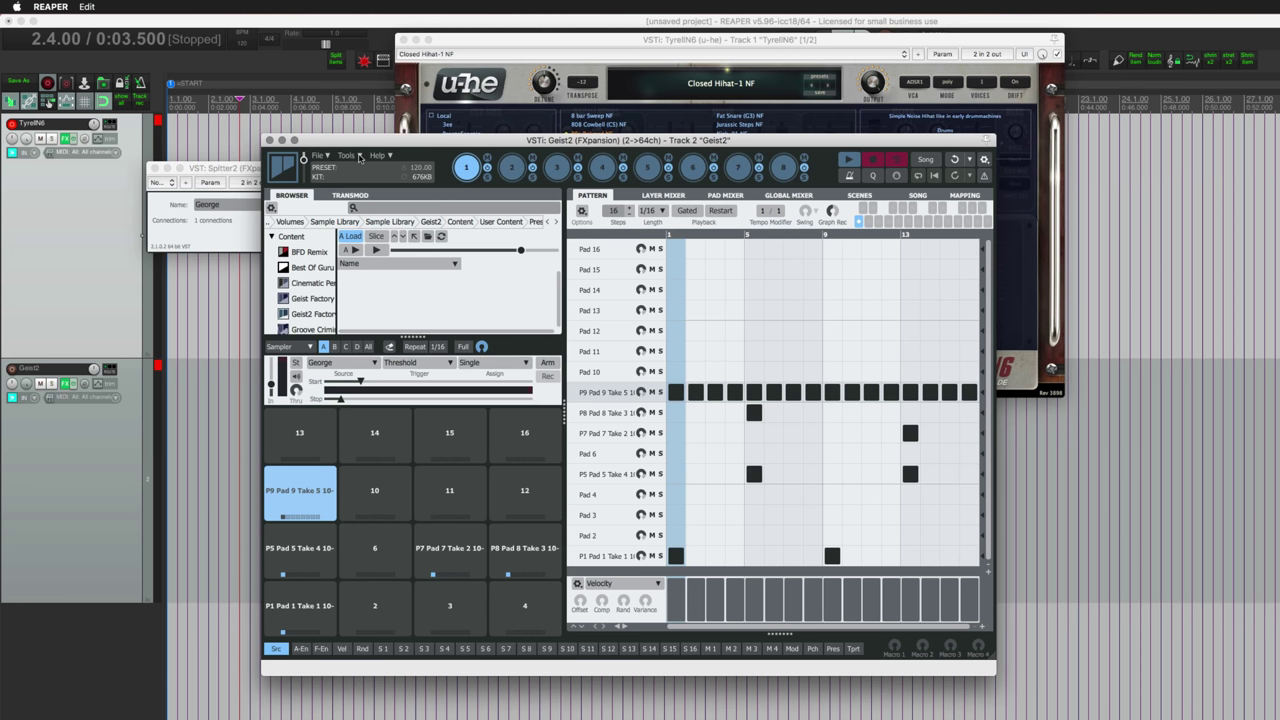
- Turn on Save samples with presets in Geist2's Tools menu
{"action": "left_click", "coordinate": [359, 158]}
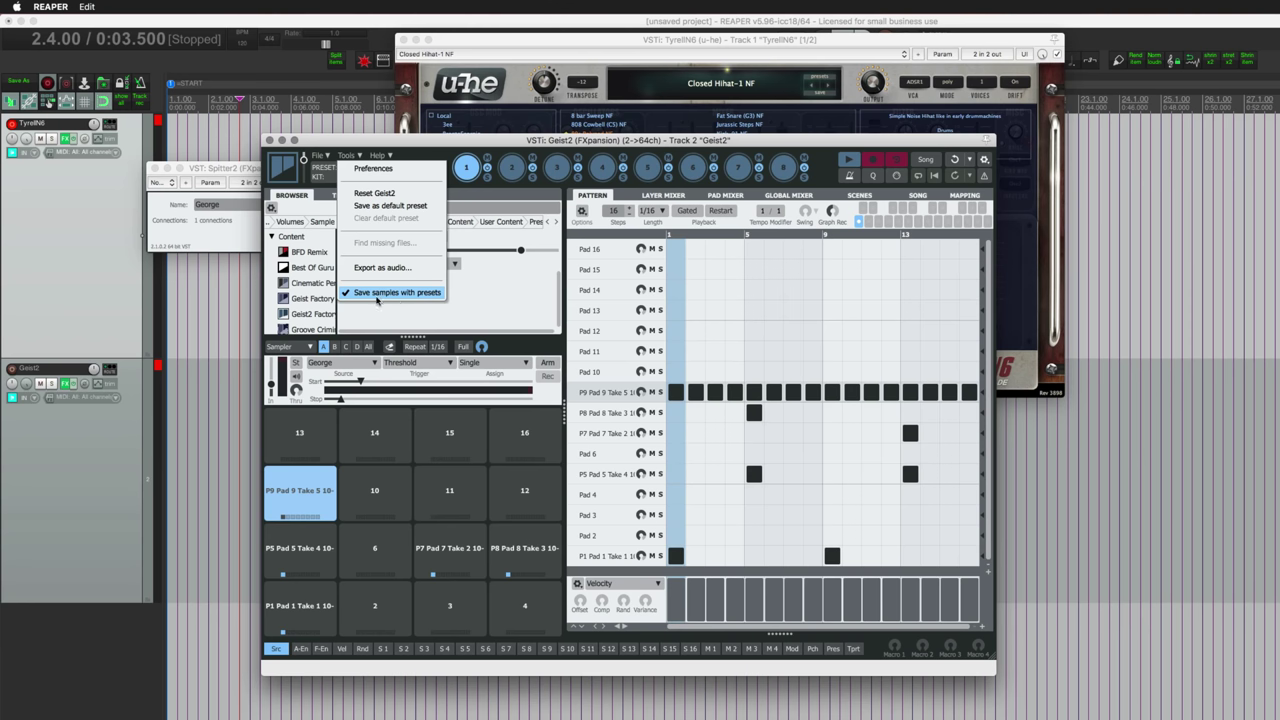
{"action": "left_click", "coordinate": [321, 156]}
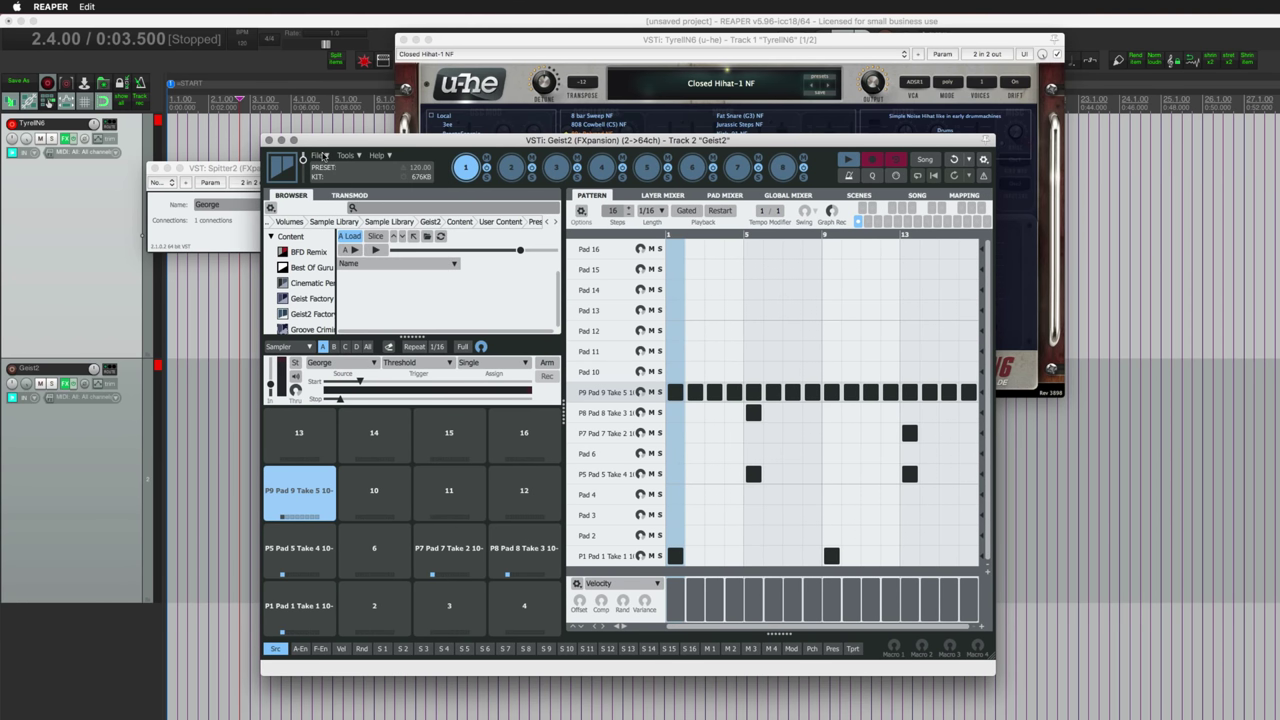
{"action": "left_click", "coordinate": [321, 156]}
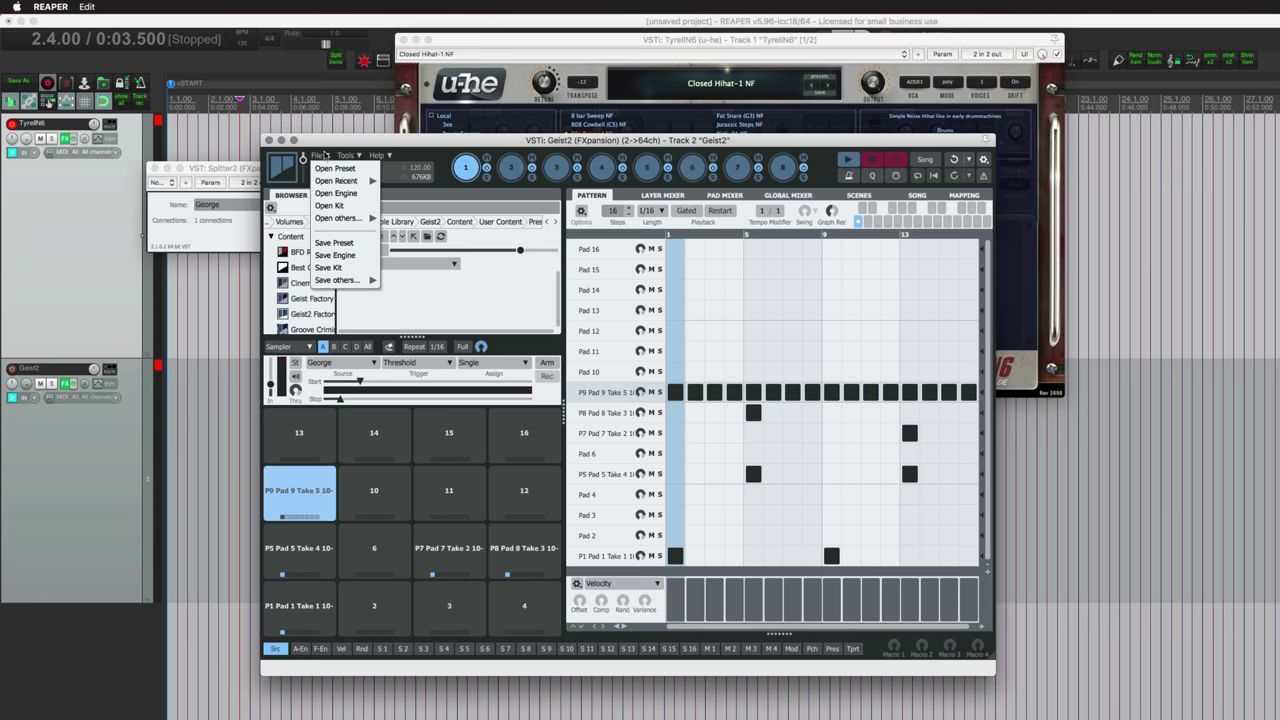
- Start saving a preset in Sample Library/Geist2/Content/User Content/Presets
{"action": "left_click", "coordinate": [334, 242]}
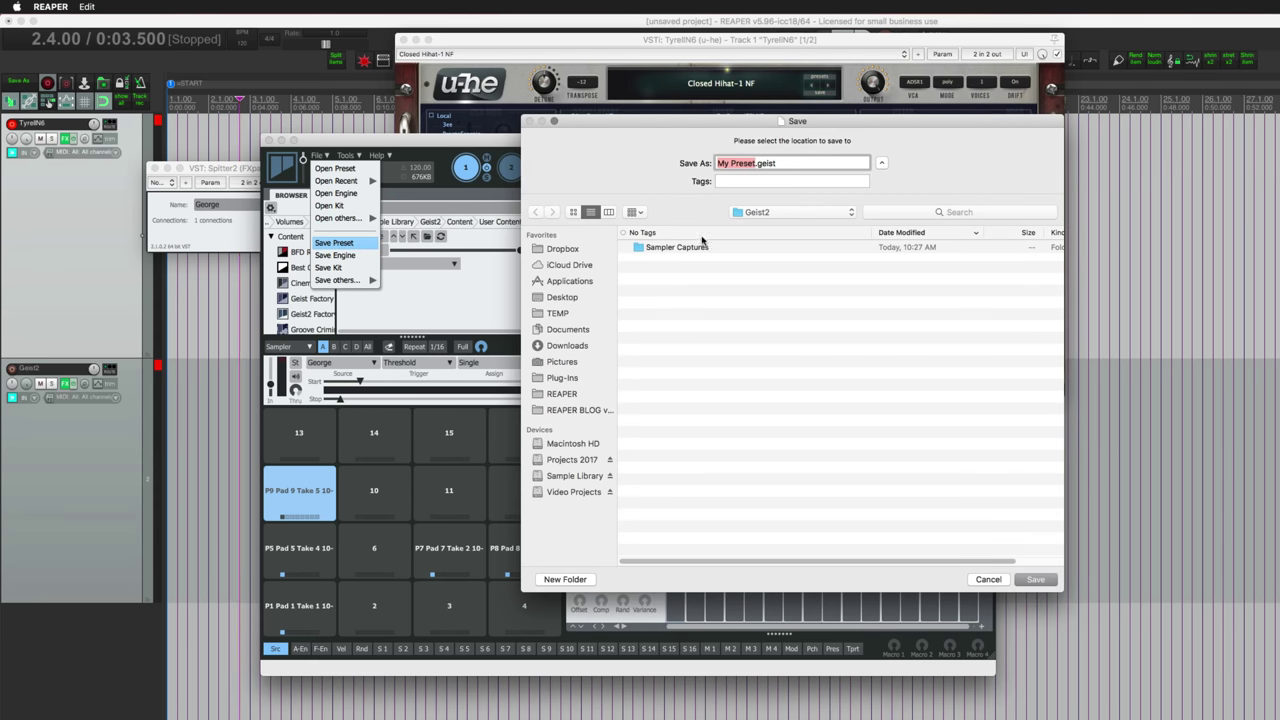
{"action": "left_click", "coordinate": [576, 477]}
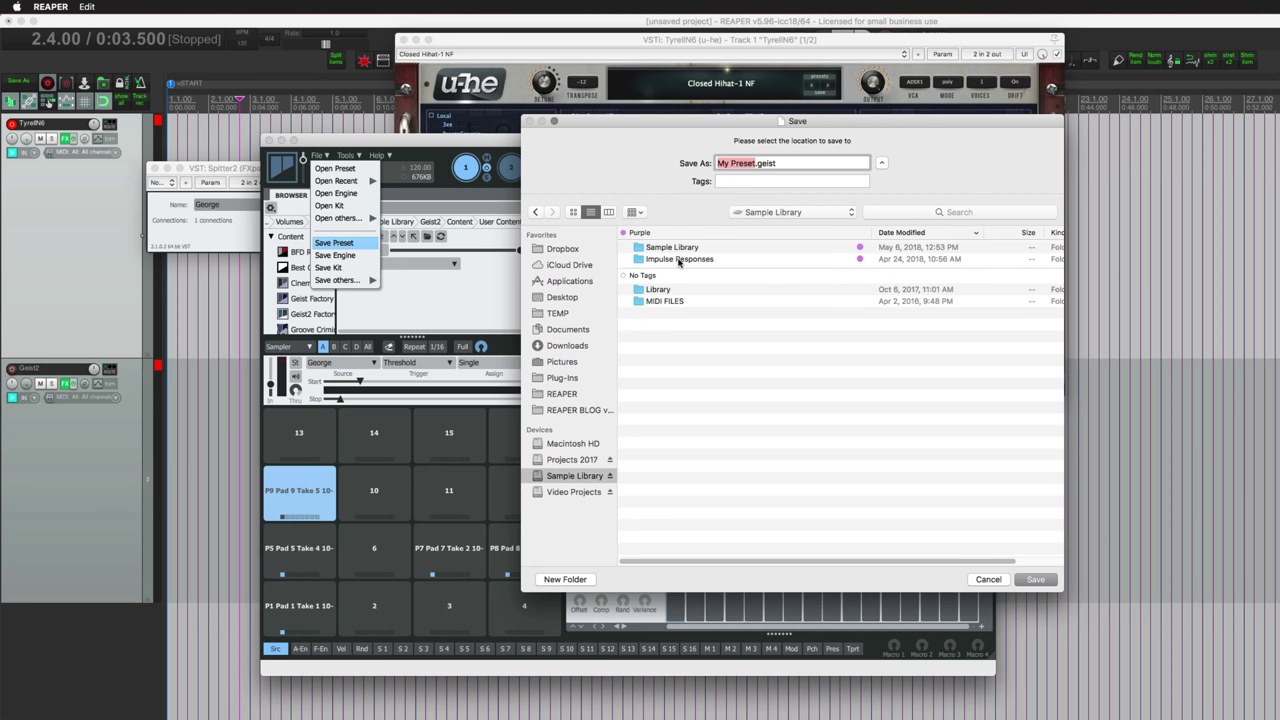
{"action": "scroll", "coordinate": [676, 408], "scroll_direction": "down", "scroll_amount": 5}
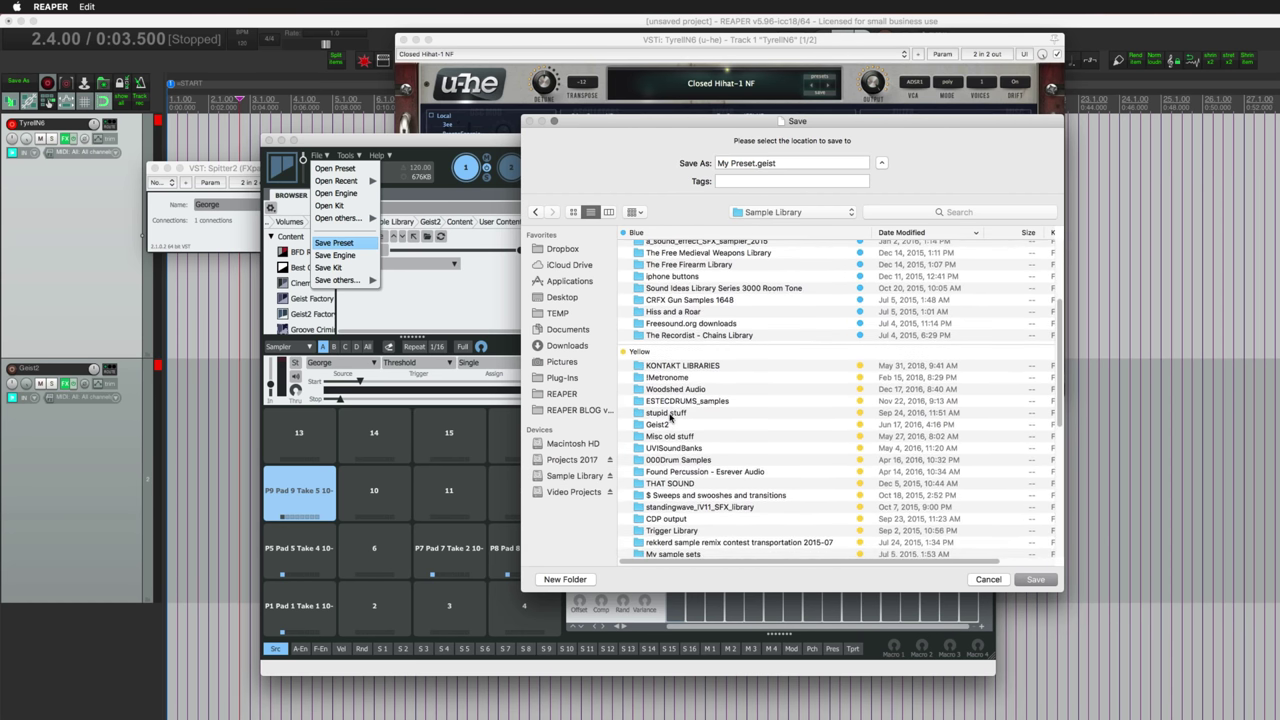
{"action": "left_click", "coordinate": [674, 425]}
{"action": "double_click", "coordinate": [674, 425]}
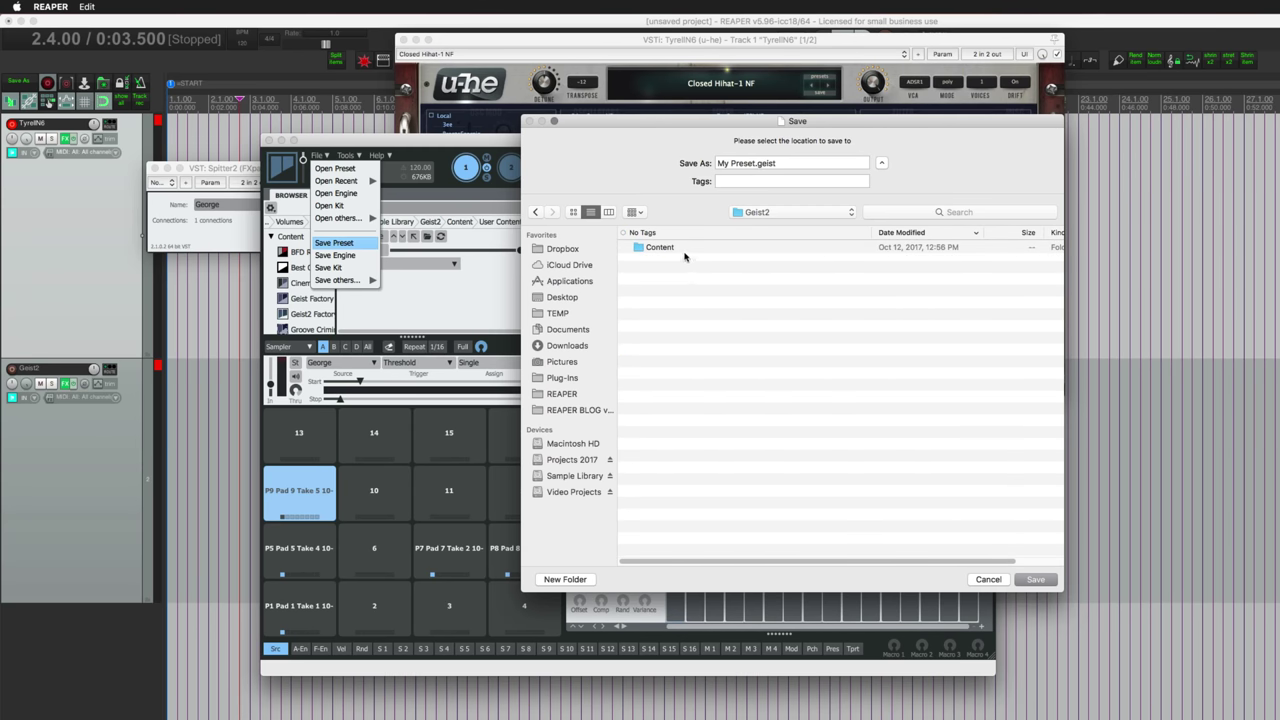
{"action": "double_click", "coordinate": [686, 247]}
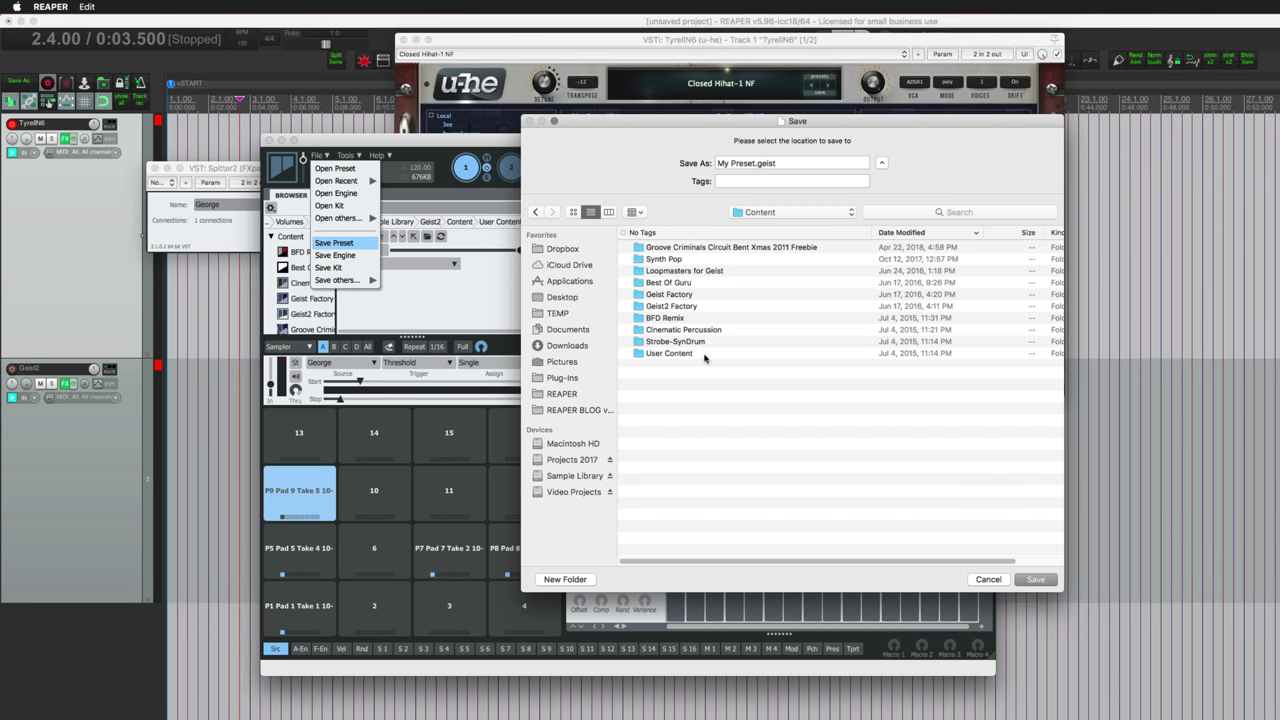
{"action": "double_click", "coordinate": [686, 354]}
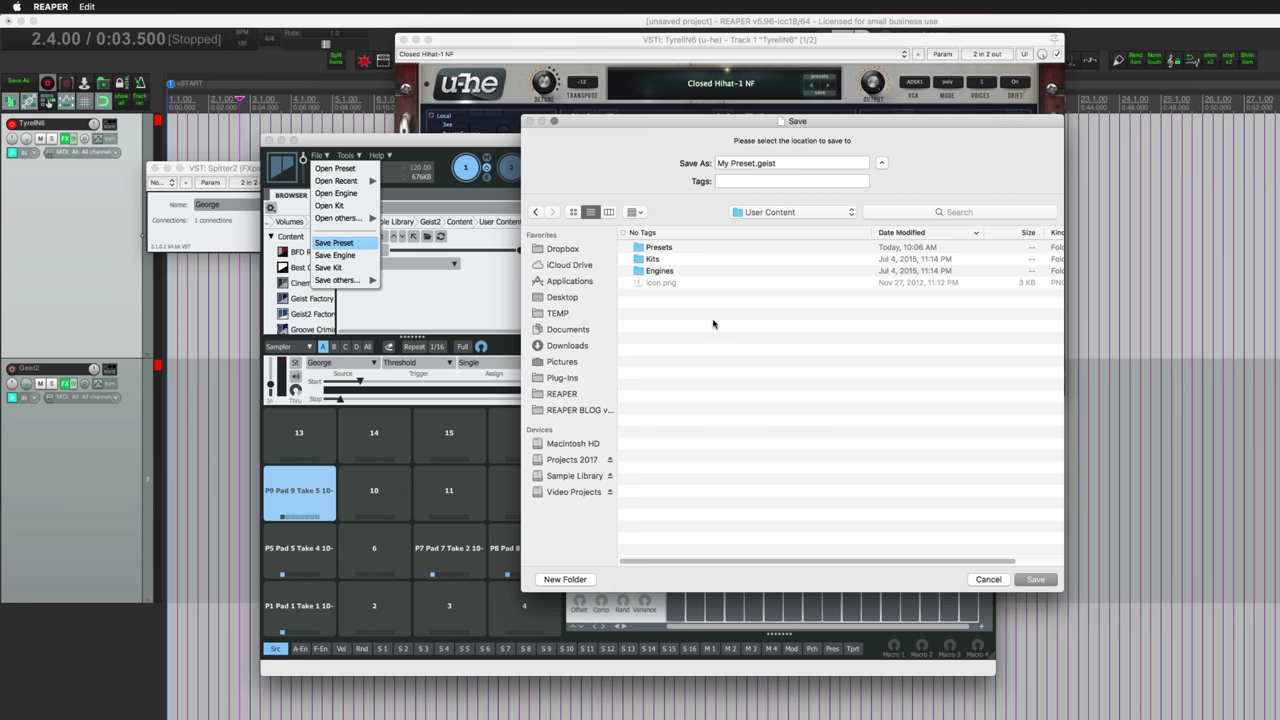
{"action": "double_click", "coordinate": [660, 248]}
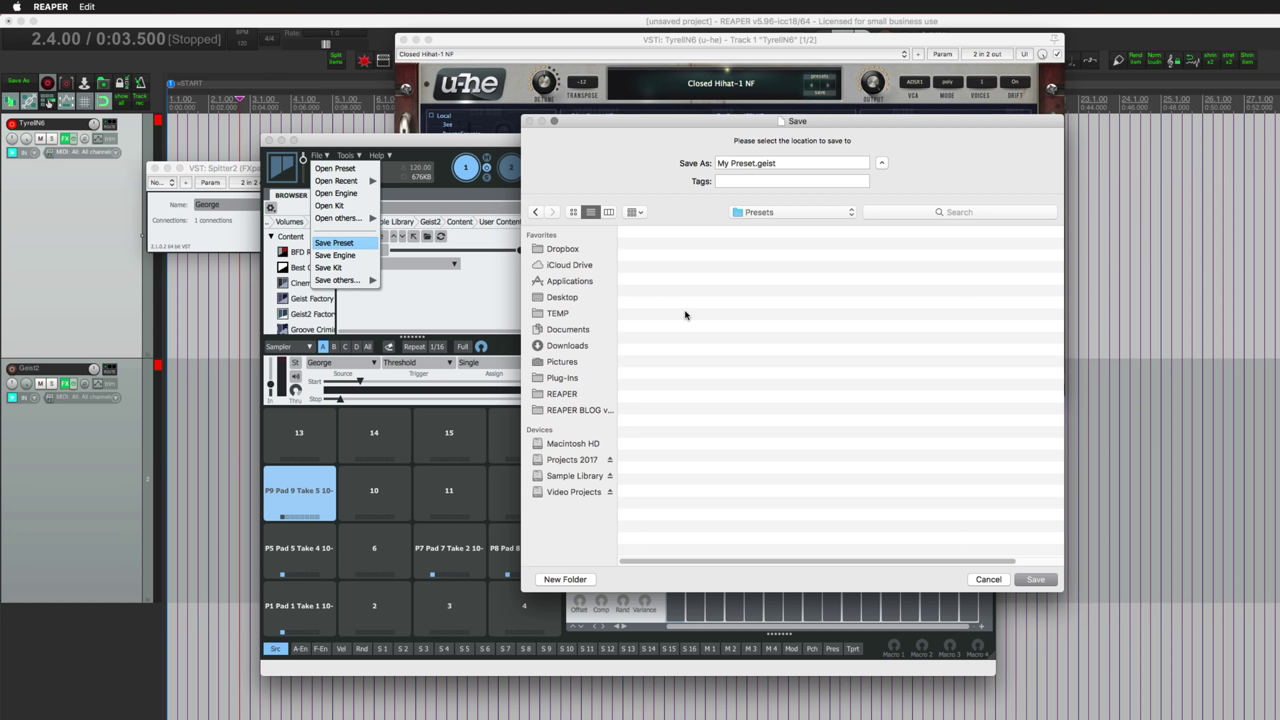
- Name the preset 'Tyrell Kit' and save it
{"action": "left_click", "coordinate": [731, 163]}
{"action": "type", "text": "Tyrell Kit"}
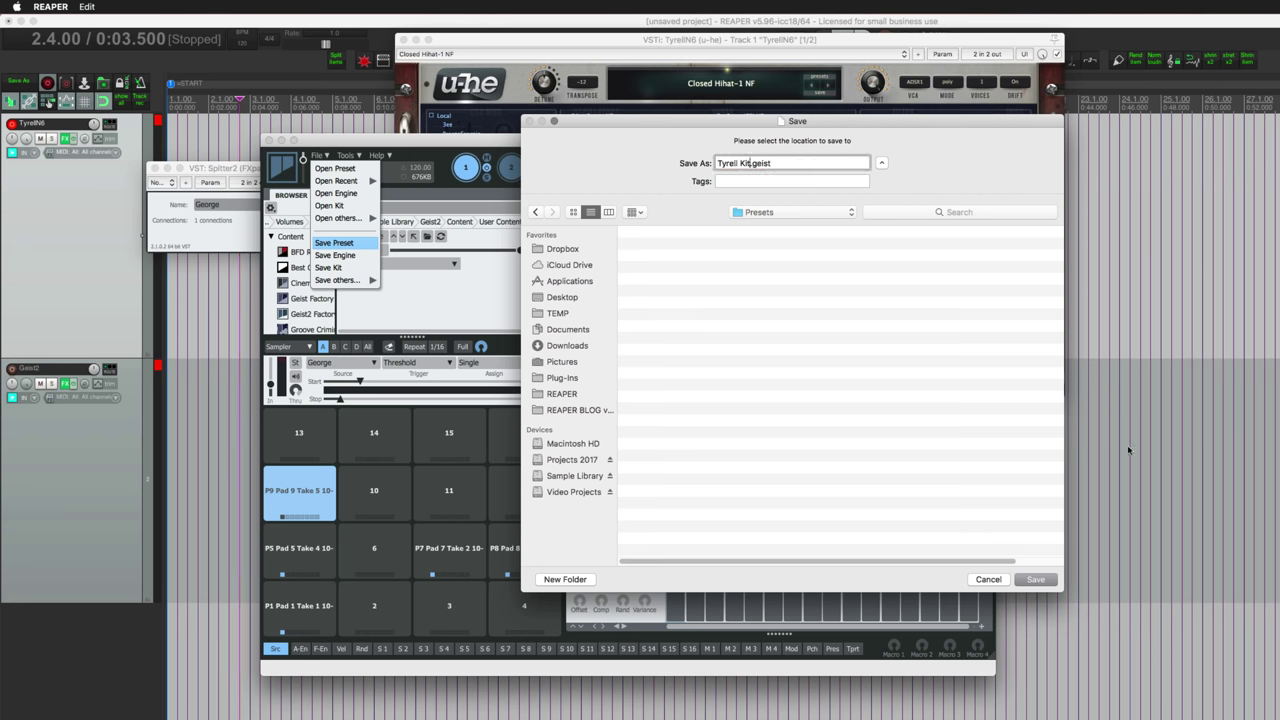
{"action": "left_click", "coordinate": [1035, 579]}
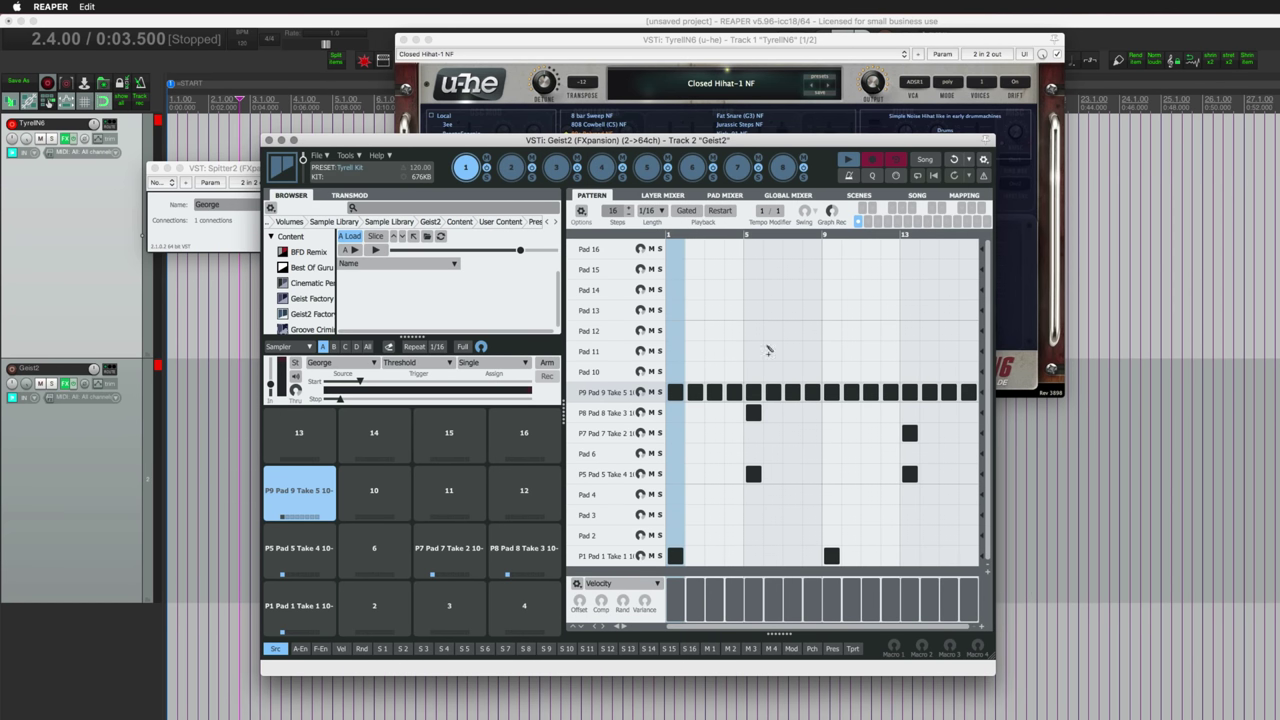
{"action": "key", "text": "super+Tab"}
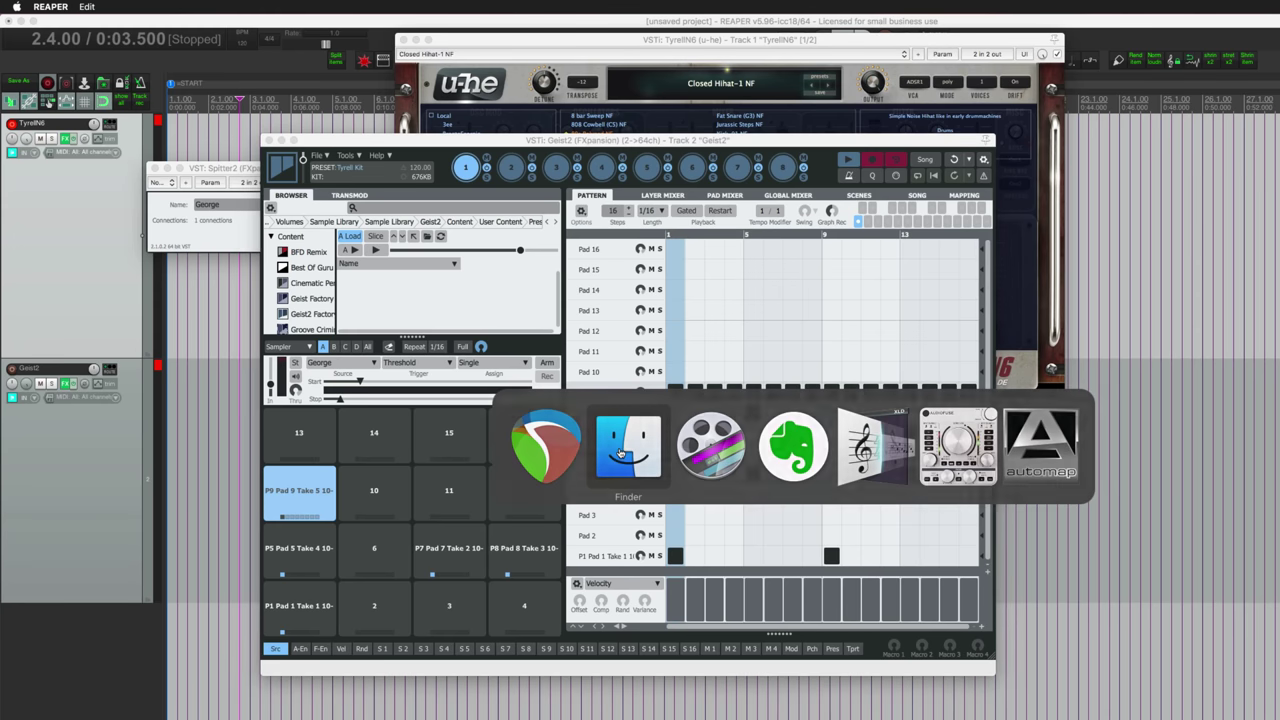
{"action": "left_click", "coordinate": [428, 220]}
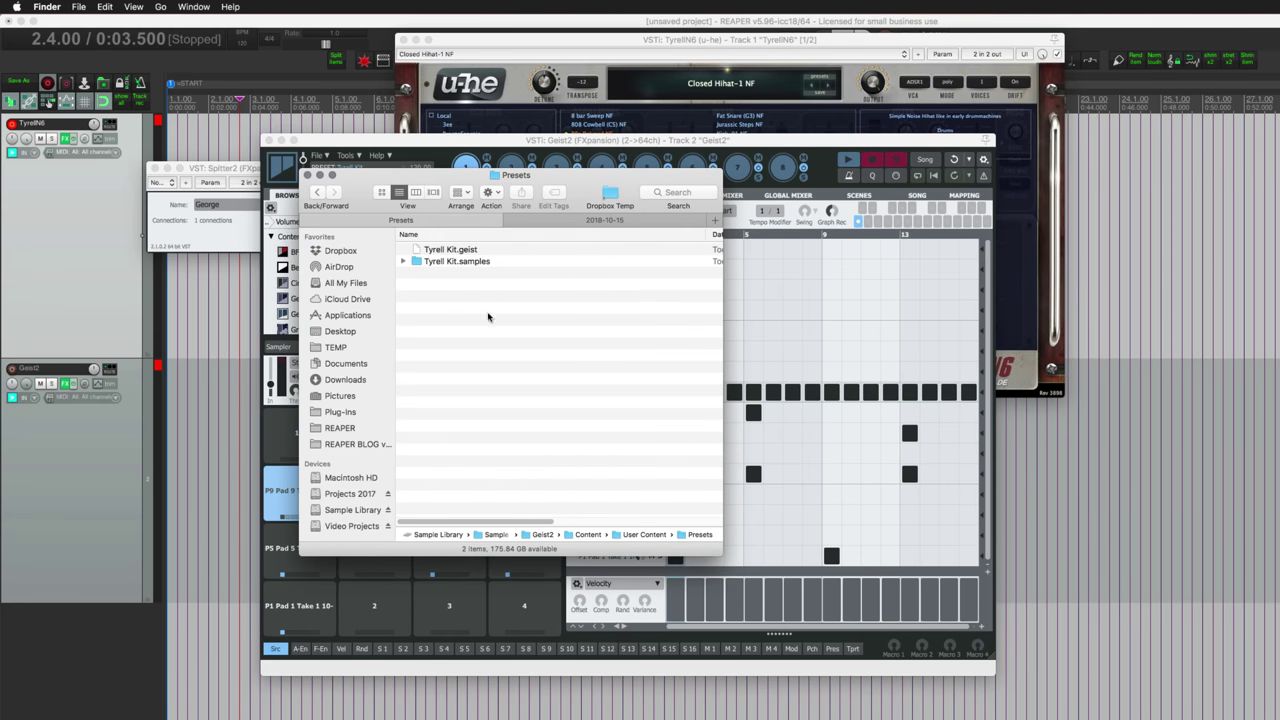
{"action": "left_click", "coordinate": [507, 263]}
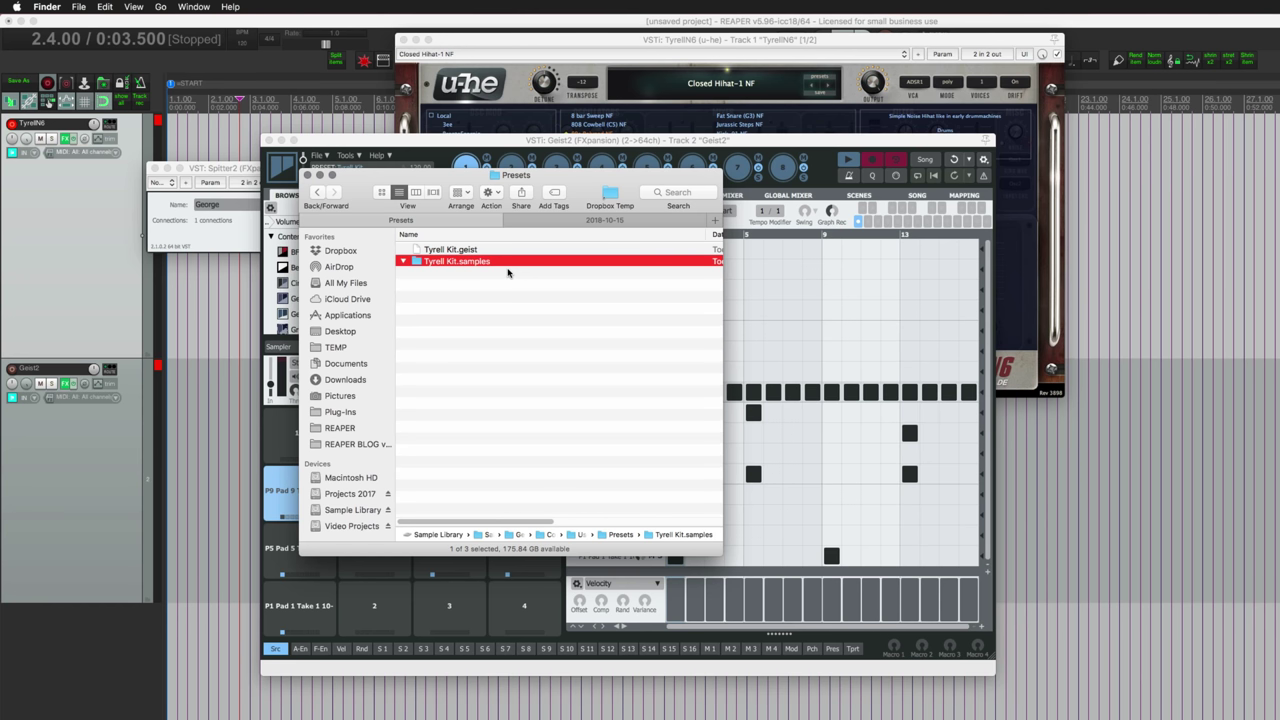
{"action": "key", "text": "Right"}
{"action": "key", "text": "Down"}
{"action": "key", "text": "Right"}
{"action": "key", "text": "Down"}
{"action": "key", "text": "Down"}
{"action": "key", "text": "Down"}
{"action": "key", "text": "Down"}
{"action": "key", "text": "Down"}
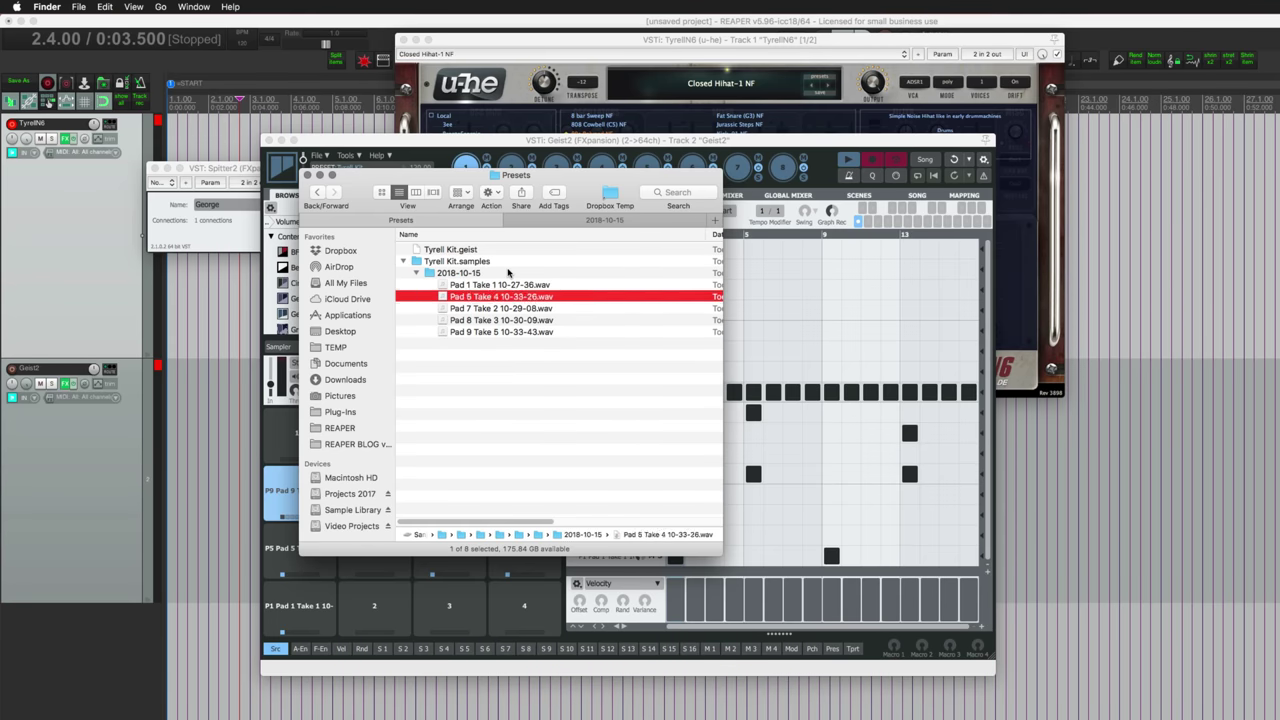
{"action": "key", "text": "Left"}
{"action": "key", "text": "Left"}
{"action": "key", "text": "Left"}
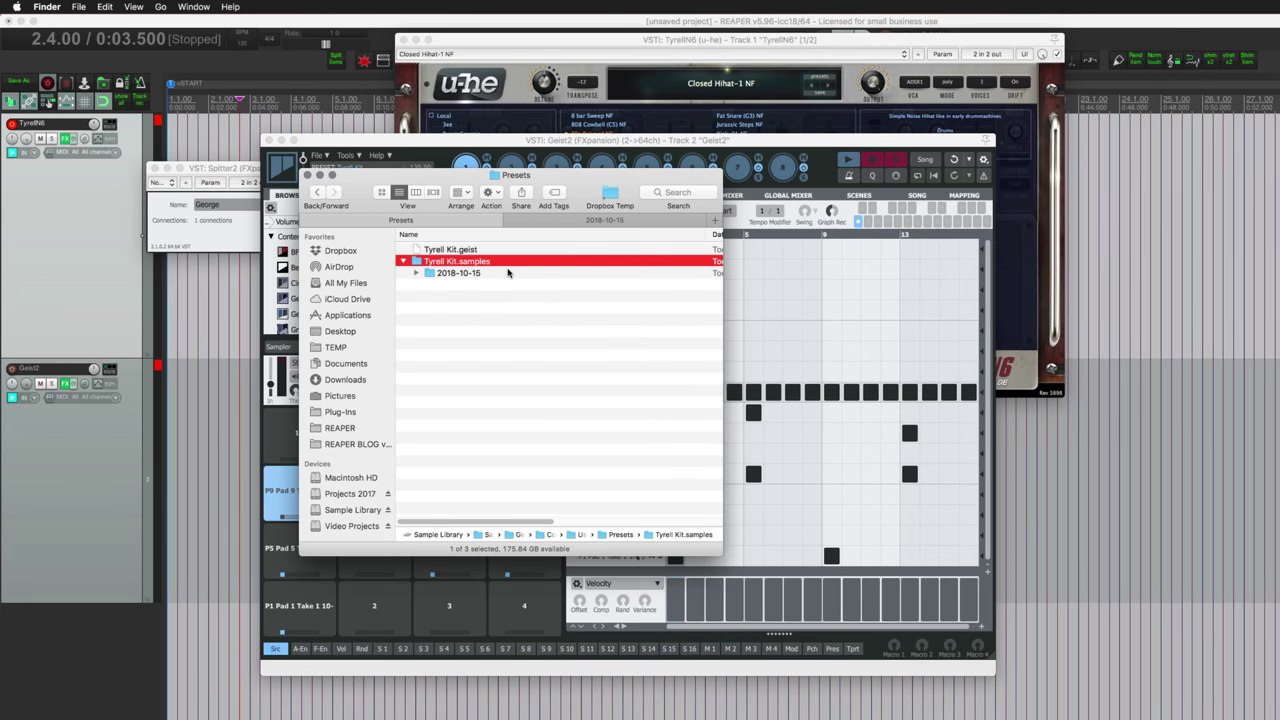
{"action": "left_click", "coordinate": [292, 218]}
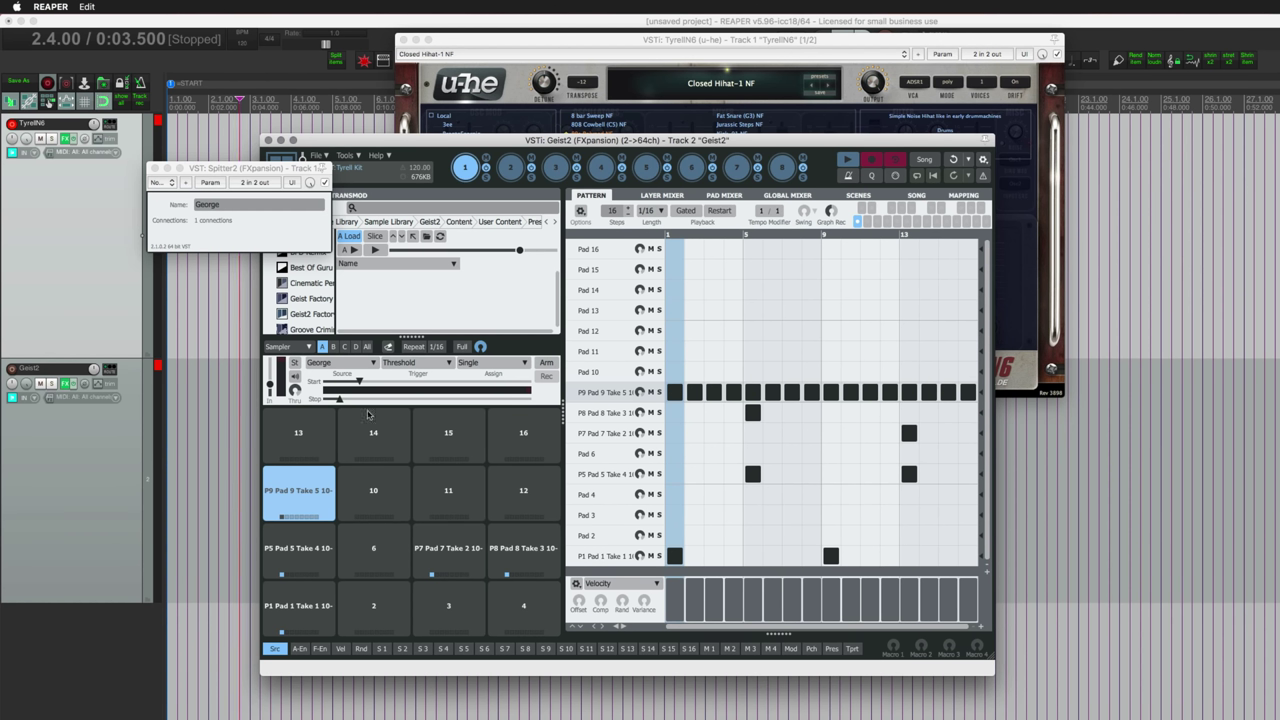
- Check the sampler's trigger and pad assignment options without changing them
{"action": "left_click", "coordinate": [410, 363]}
{"action": "left_click", "coordinate": [410, 363]}
{"action": "left_click", "coordinate": [492, 363]}
{"action": "left_click", "coordinate": [487, 386]}
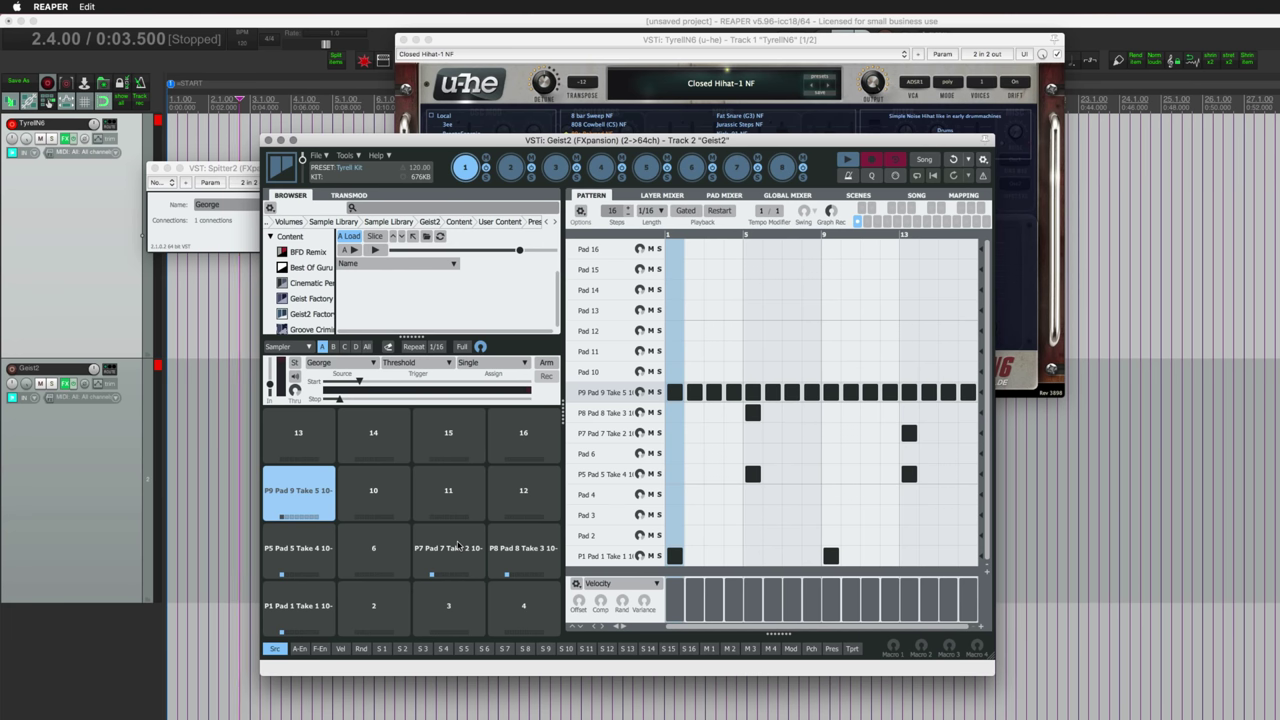
- Select pad 7, open its sample editor, and zoom out to the whole Pad 7 Take 2 waveform
{"action": "left_click", "coordinate": [452, 548]}
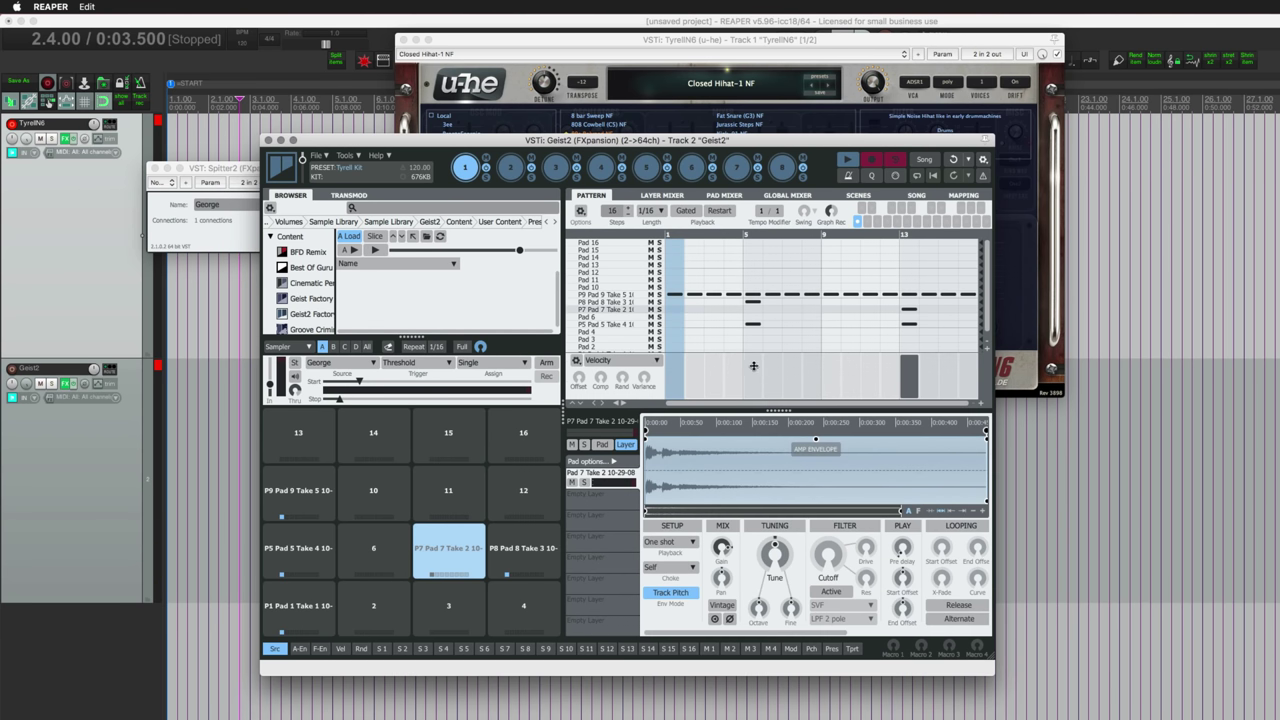
{"action": "left_click", "coordinate": [778, 633]}
{"action": "left_click_drag", "start_coordinate": [669, 512], "coordinate": [661, 513]}
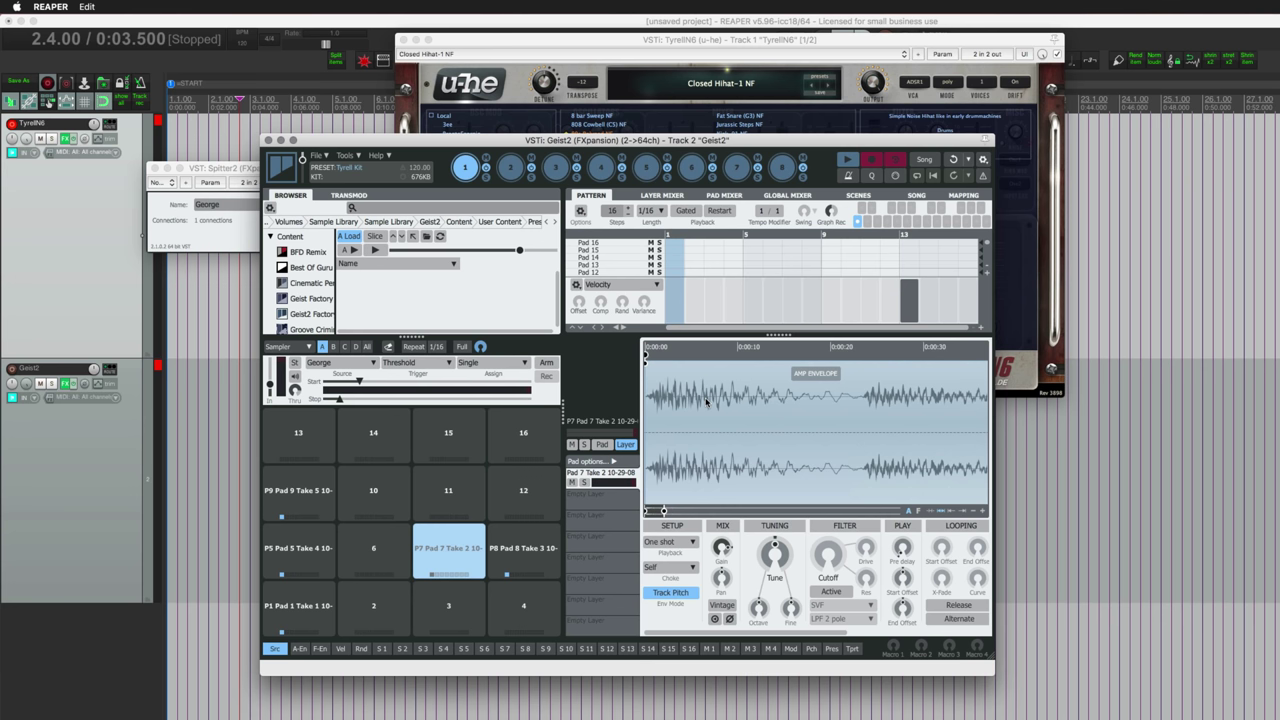
{"action": "scroll", "coordinate": [775, 402], "scroll_direction": "up", "scroll_amount": 5}
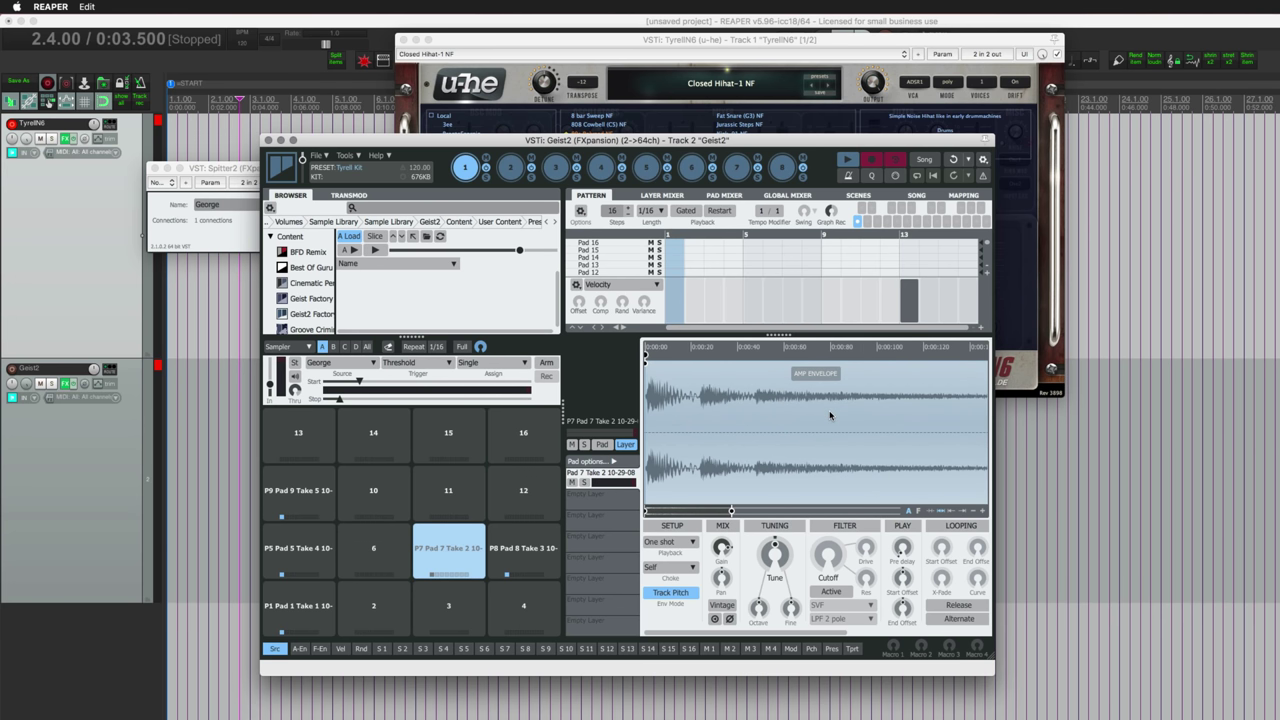